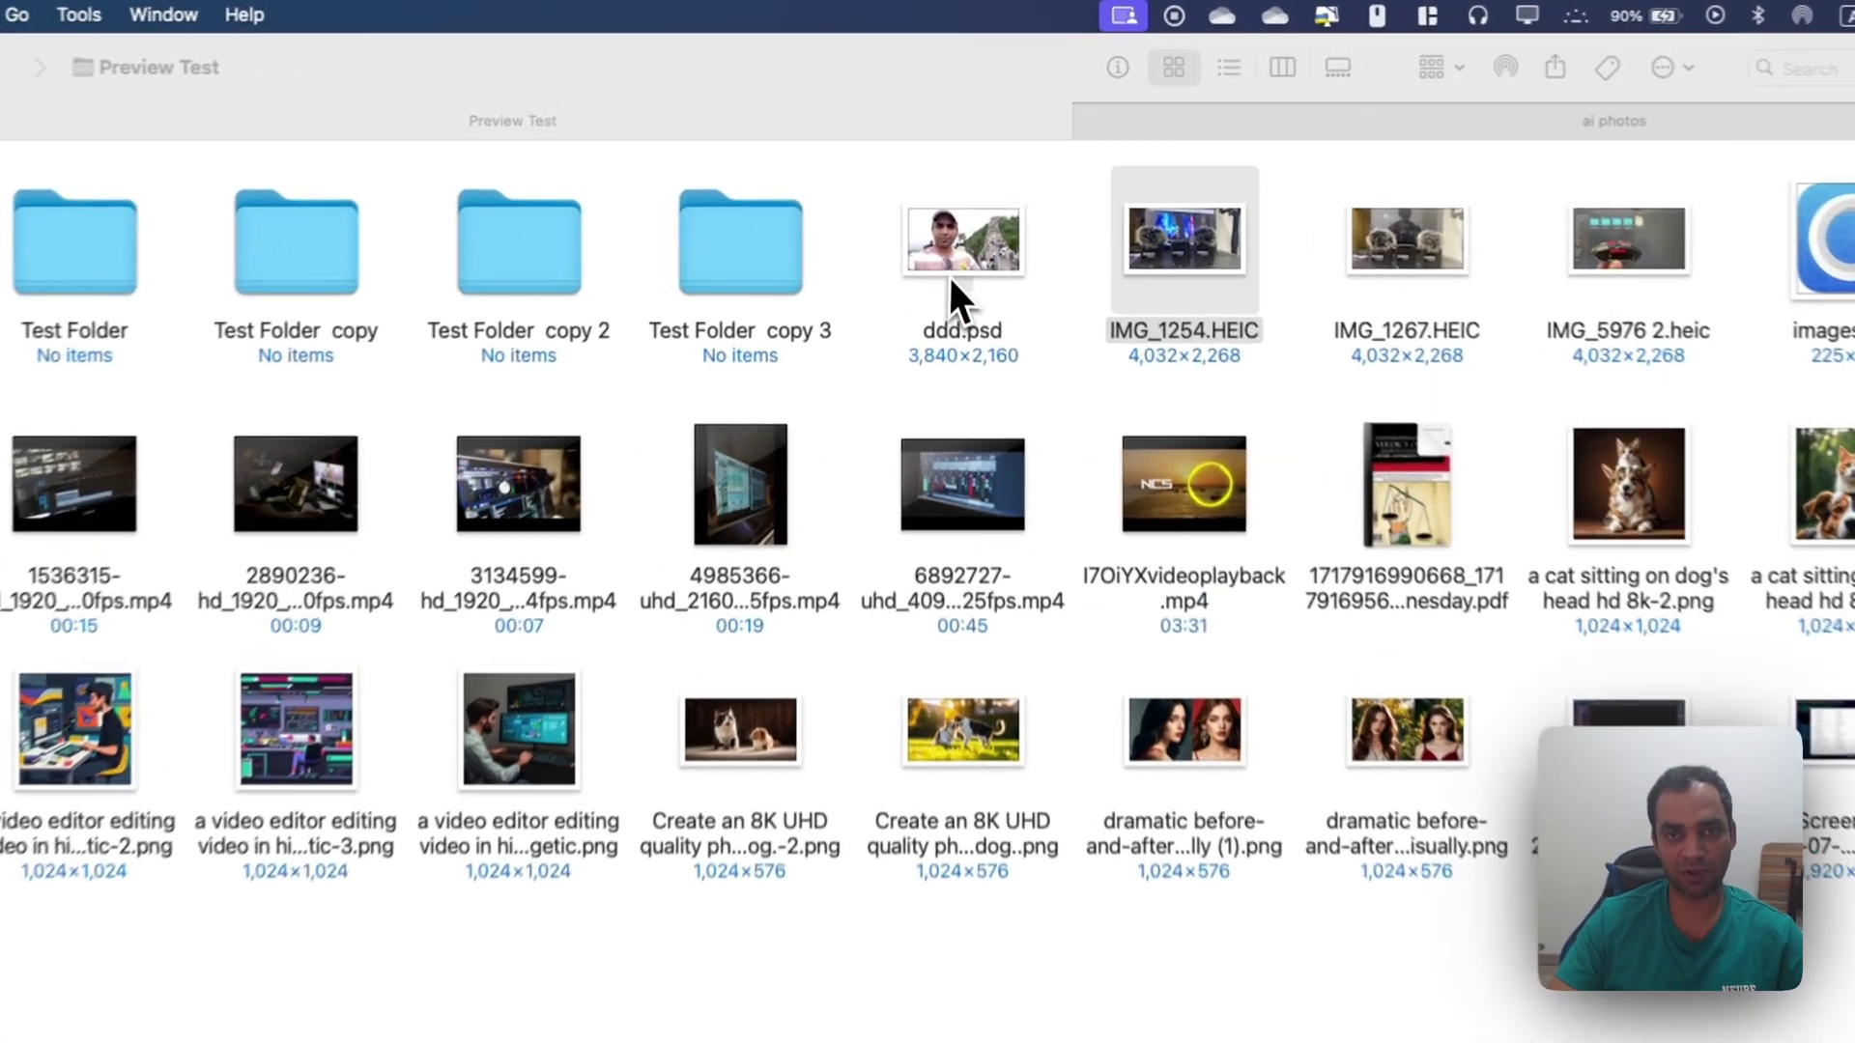
Open ddd.psd, IMG_1254.HEIC and IMG_1267.HEIC in their default apps and close each
left_click(953, 196)
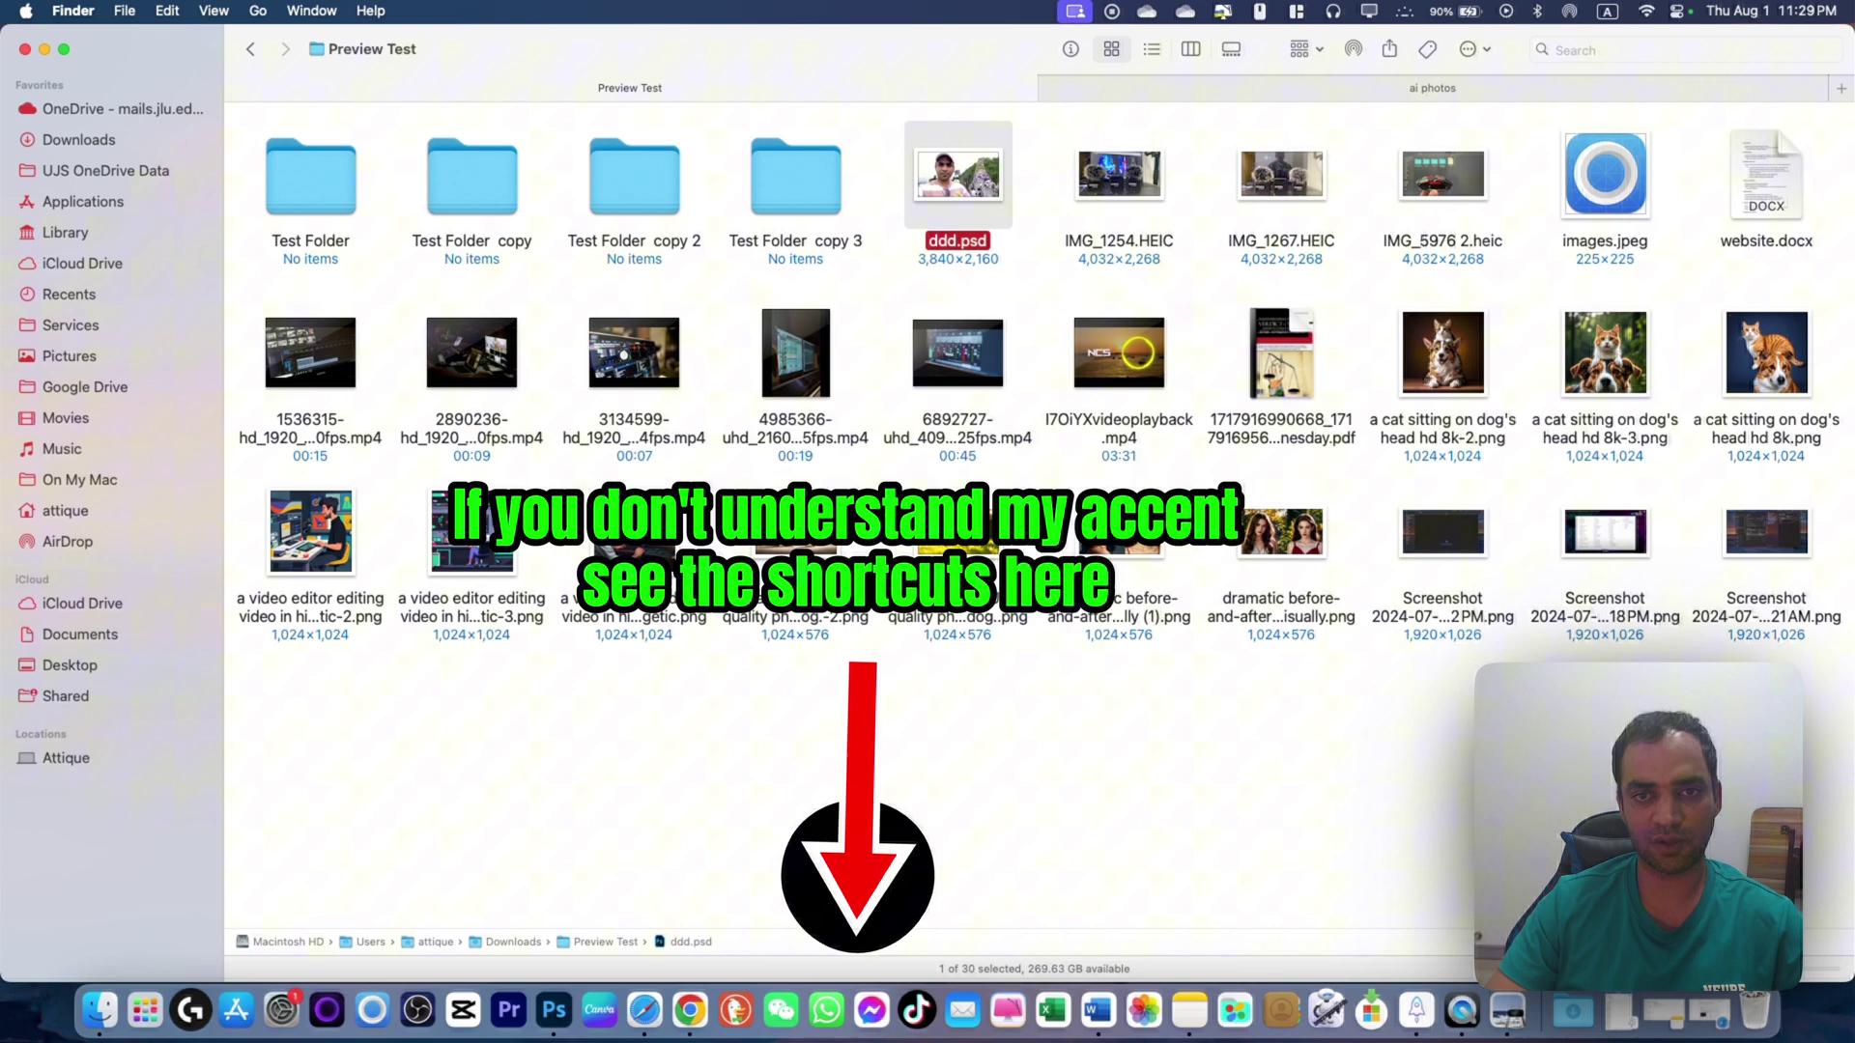
double_click(972, 179)
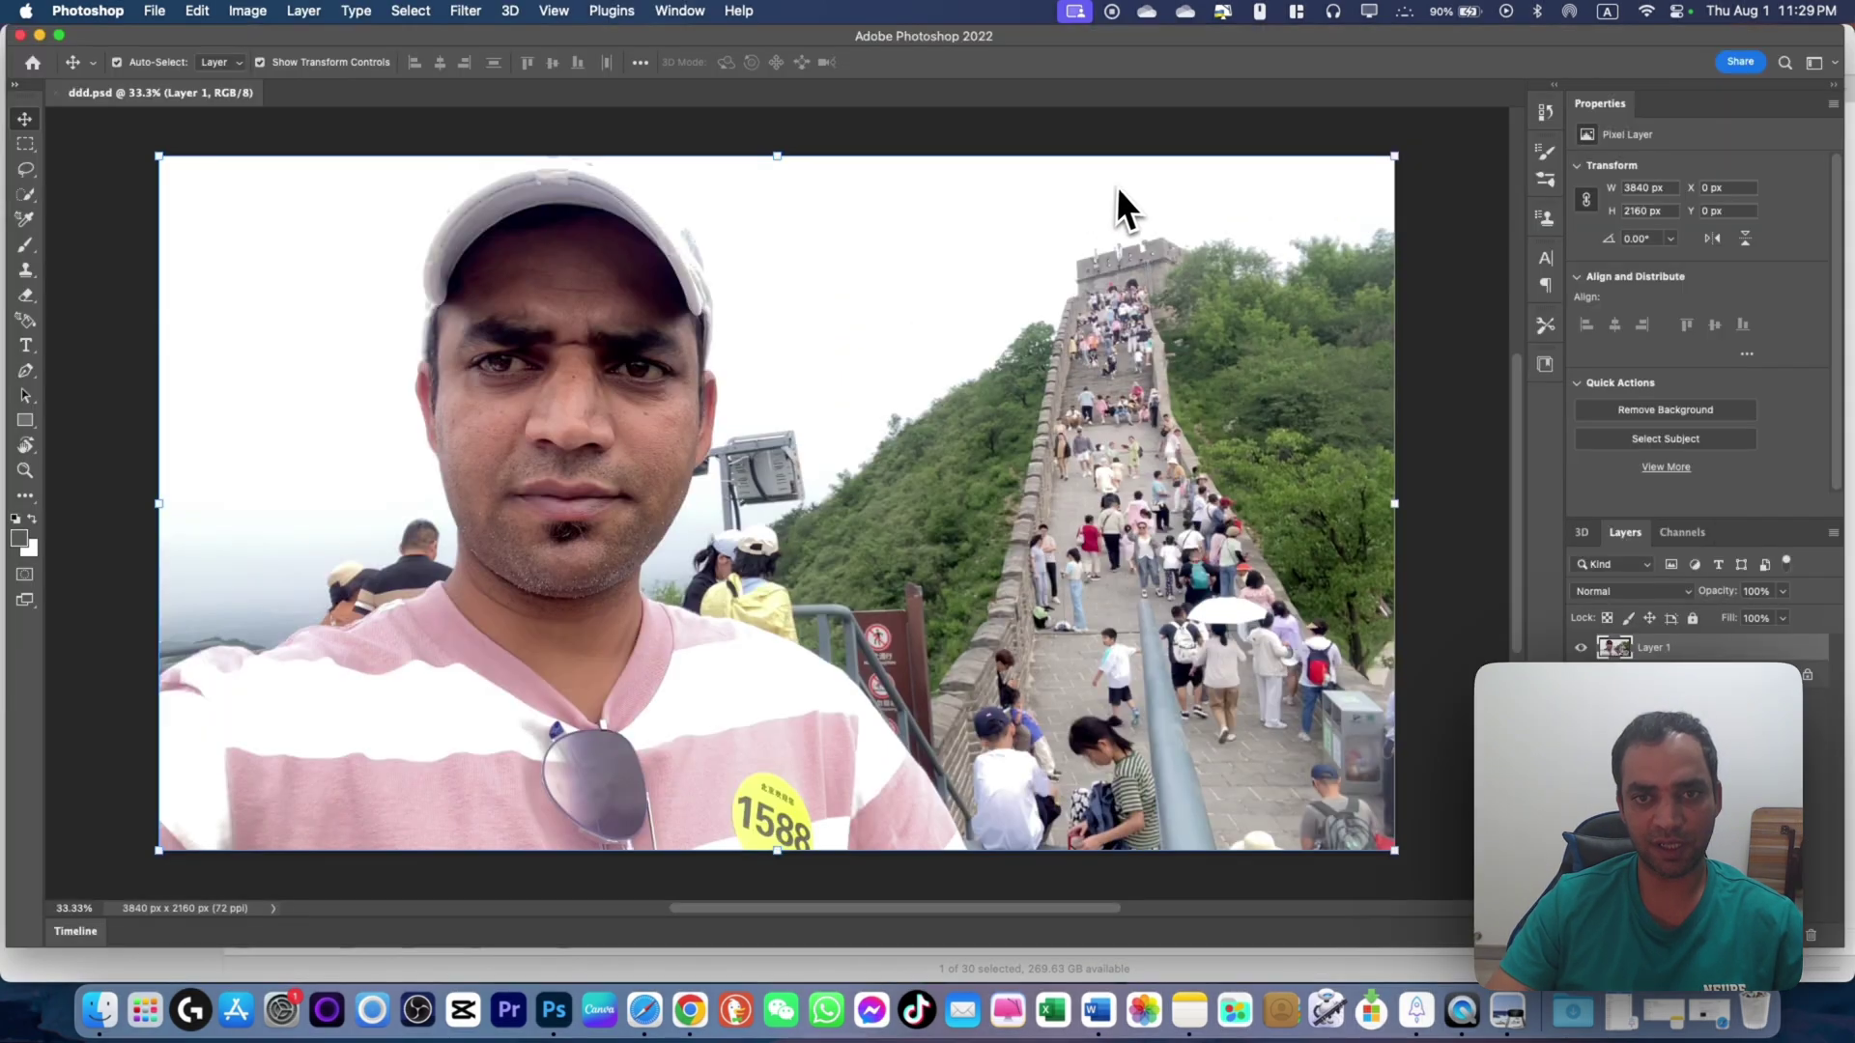
left_click(20, 33)
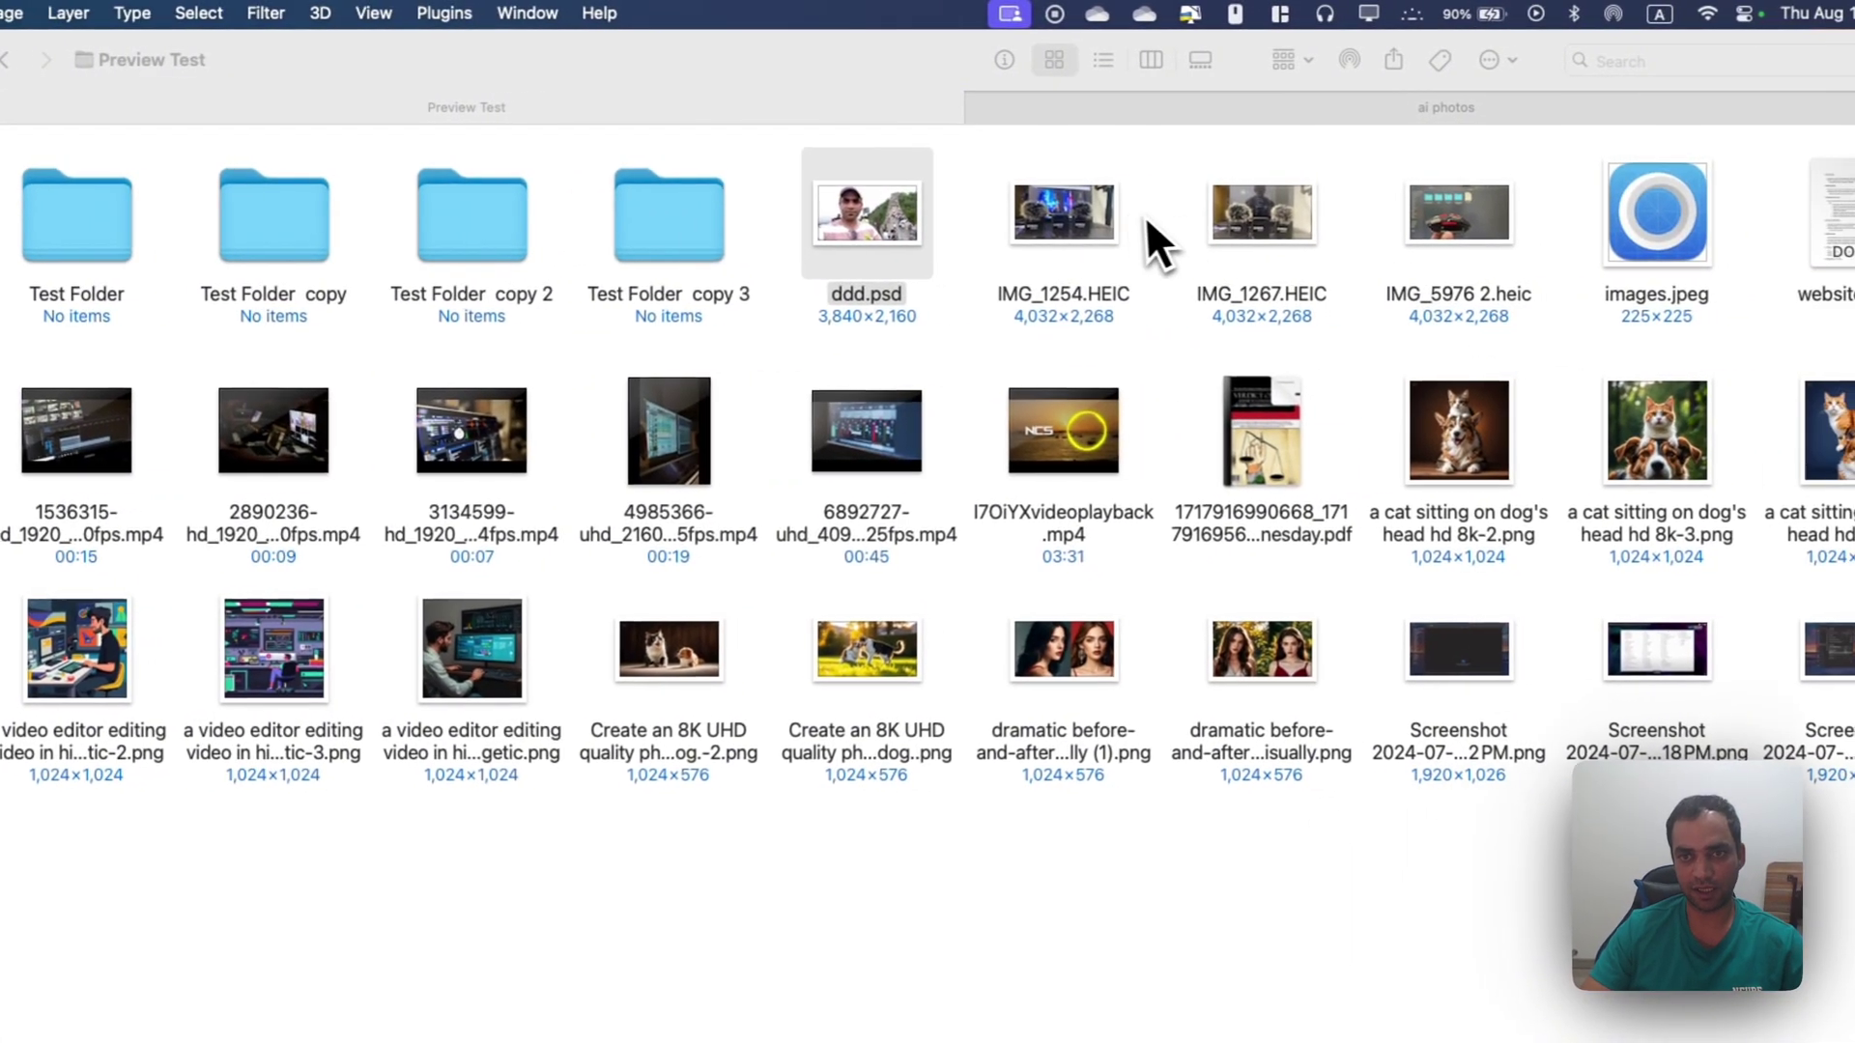
double_click(1170, 215)
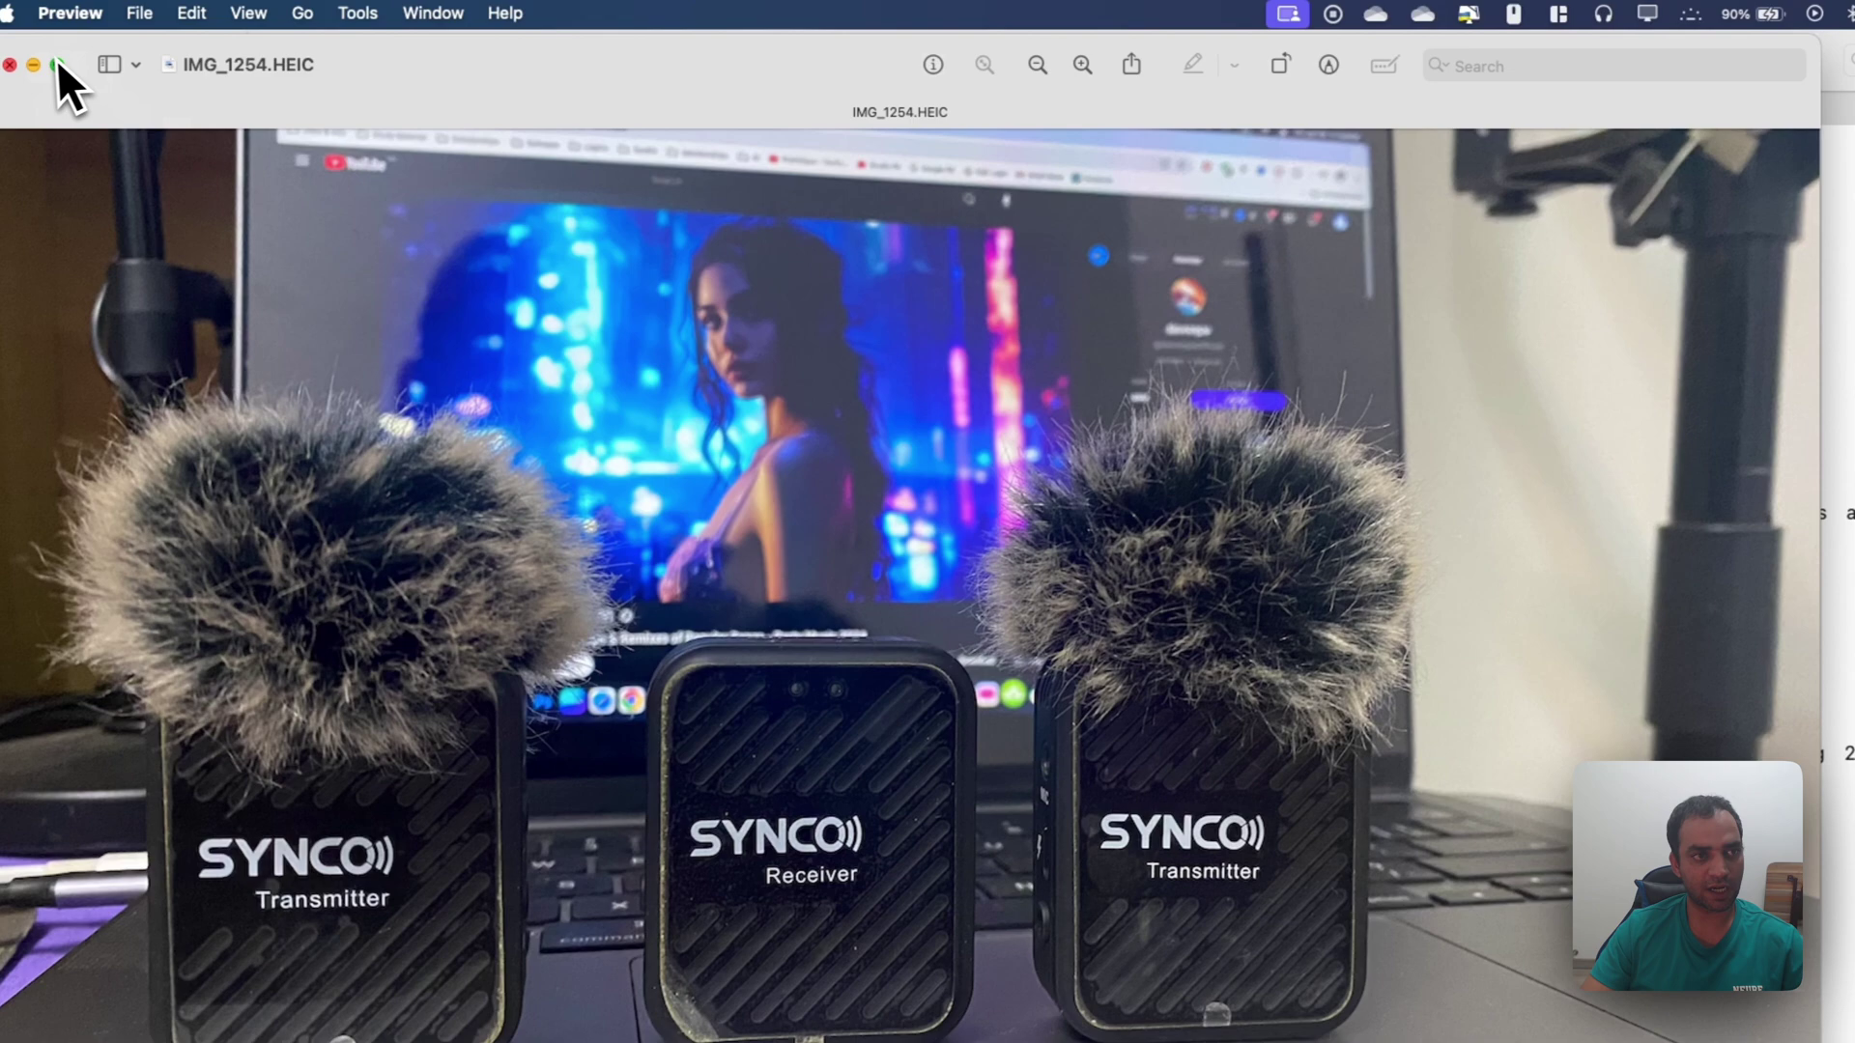
left_click(34, 65)
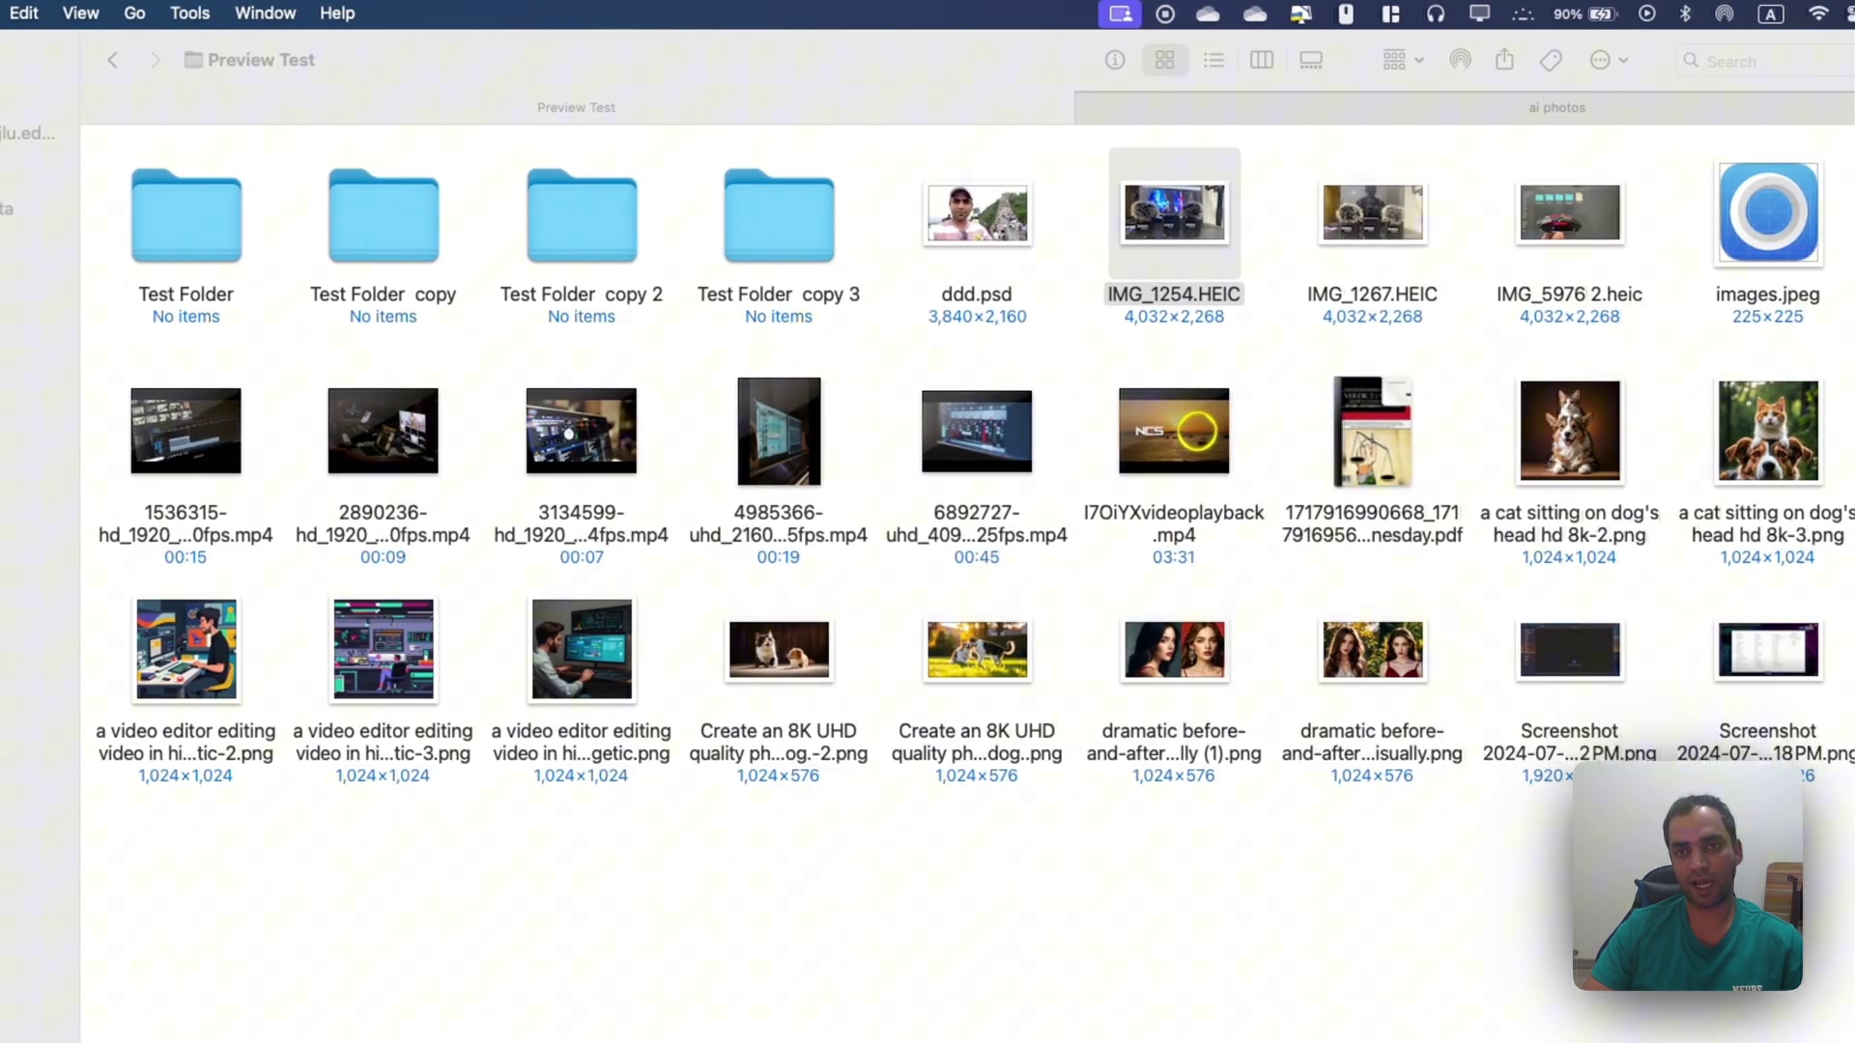
double_click(1345, 232)
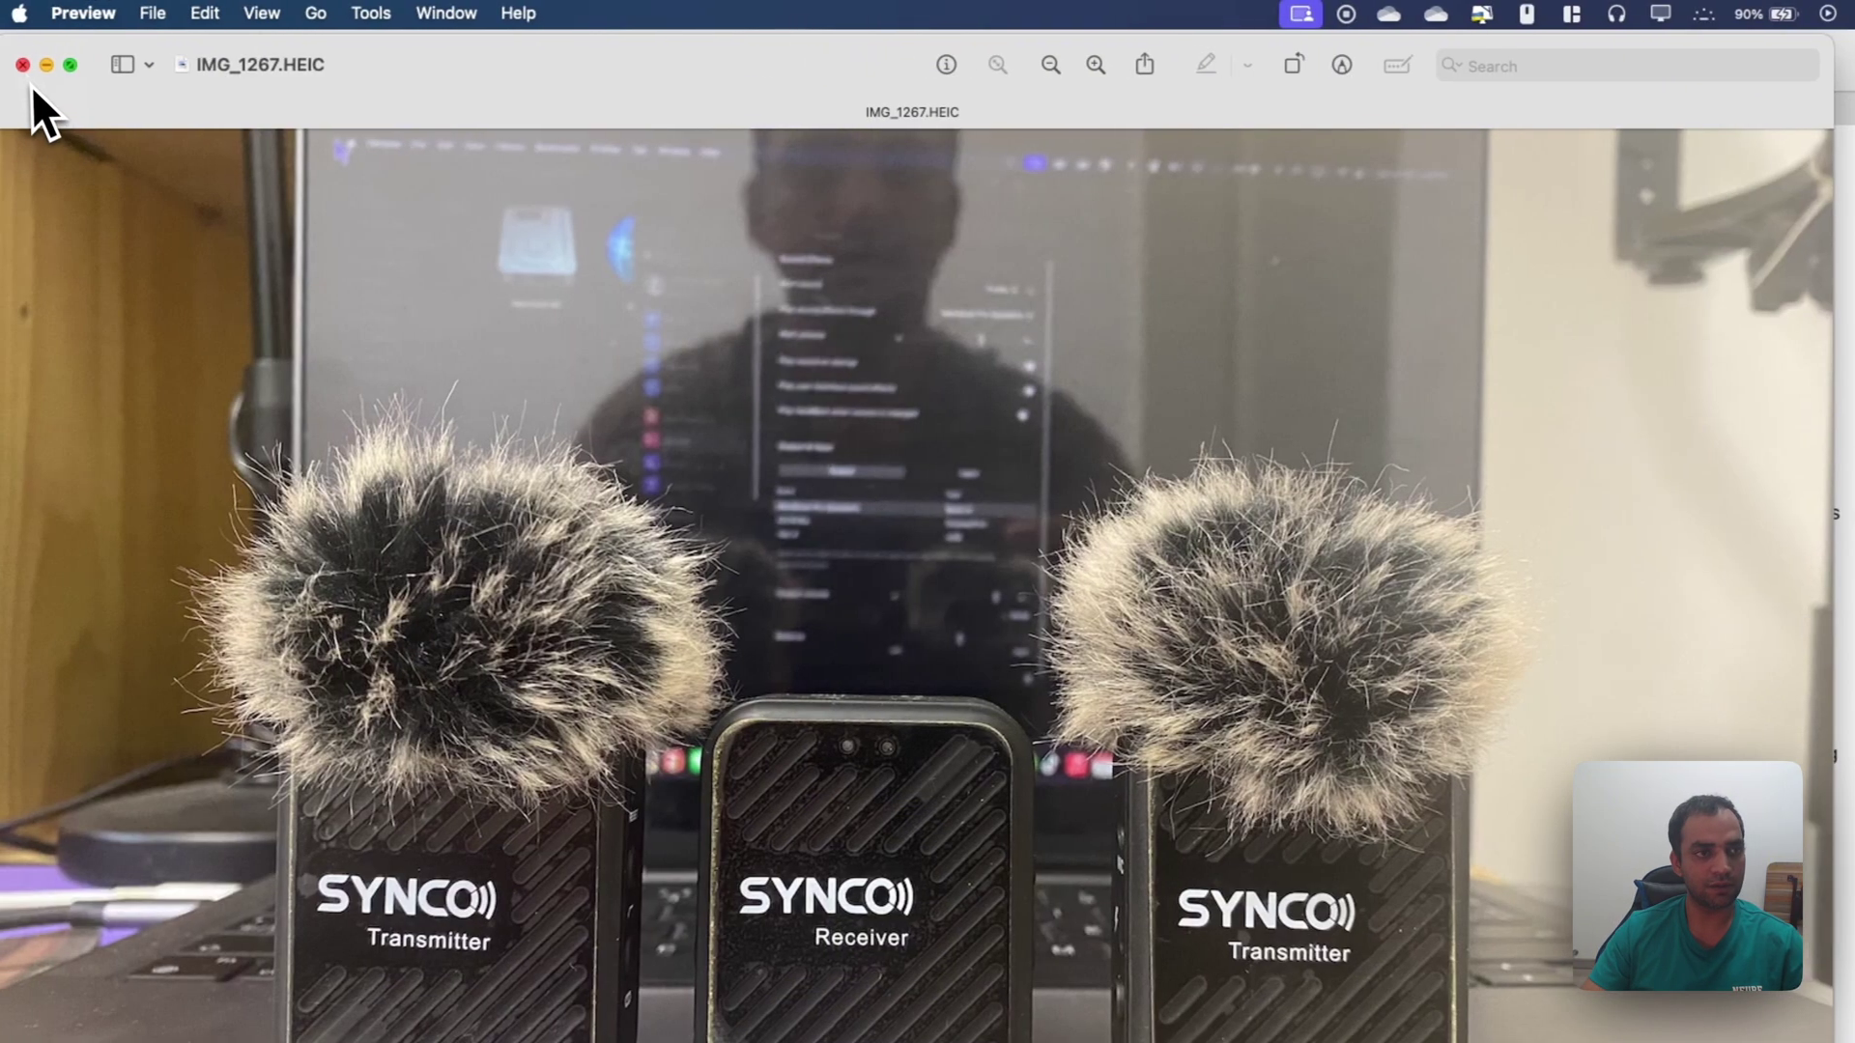
left_click(33, 62)
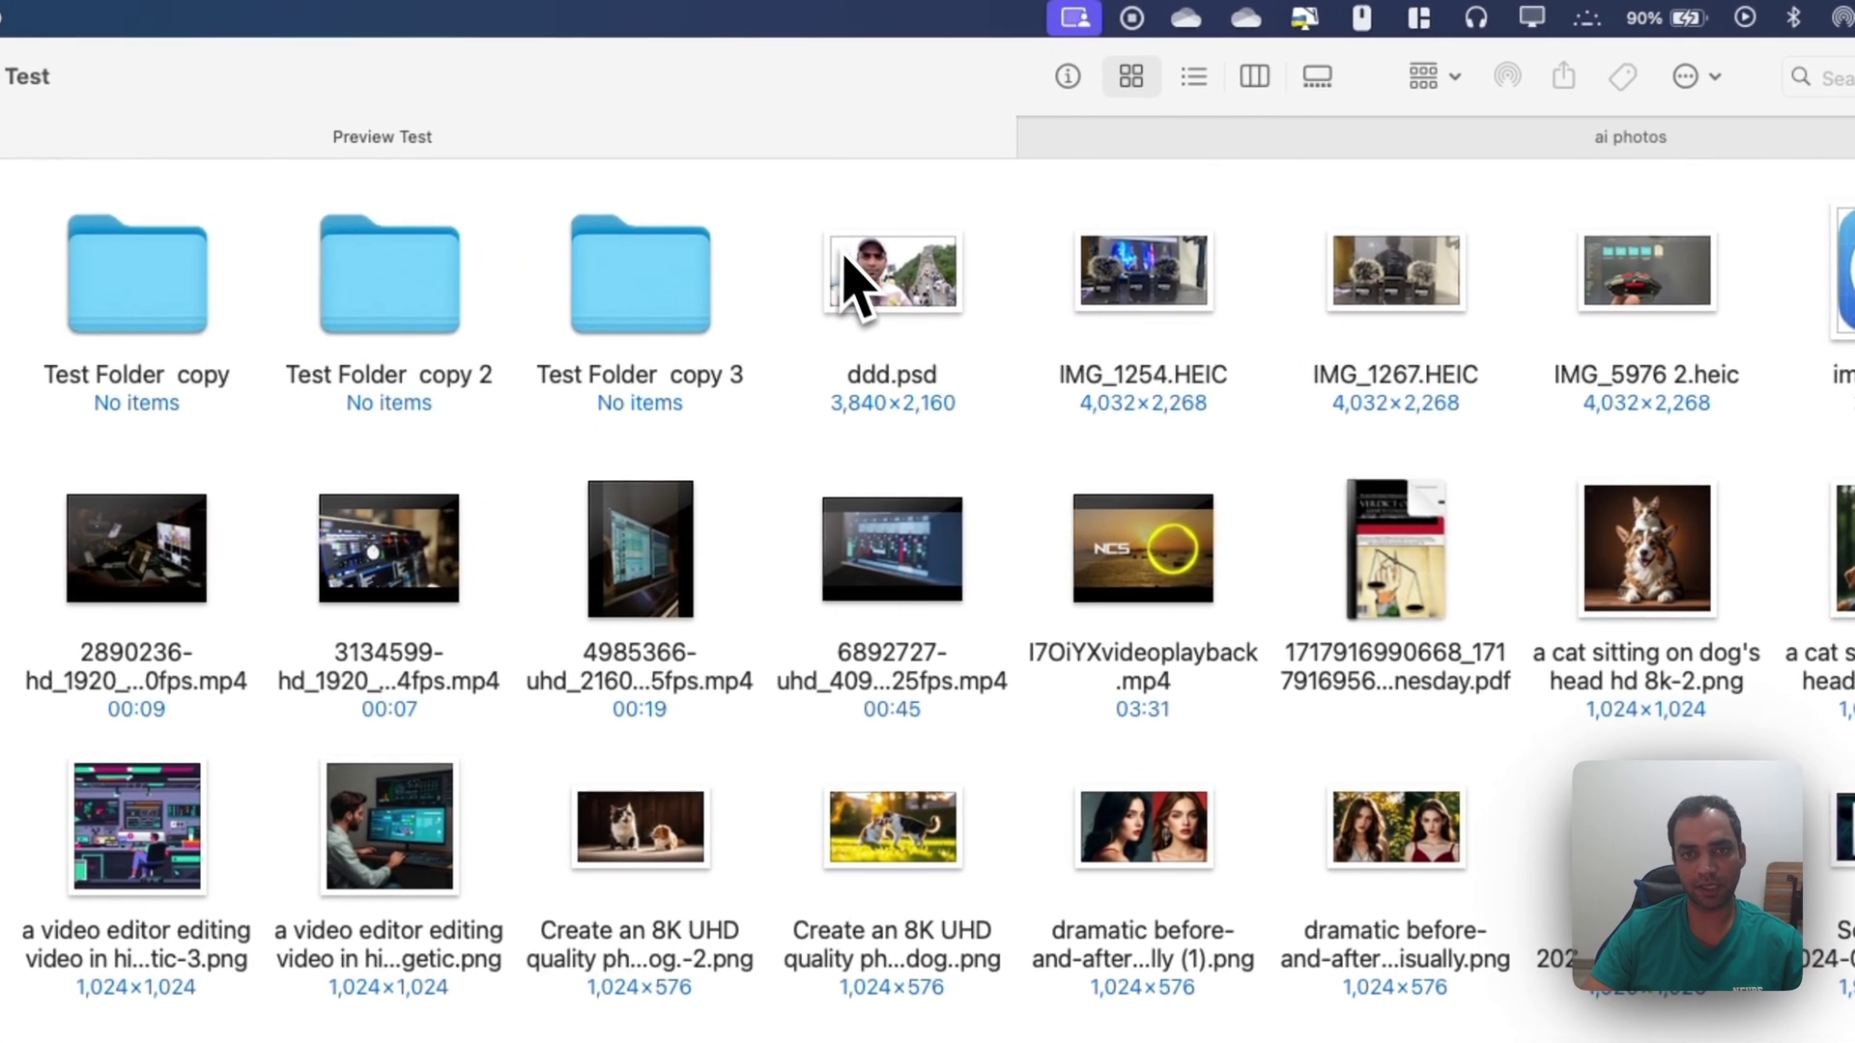
Quick Look ddd.psd, browse previews across to website.docx and back down toward the videos, then close
left_click(966, 192)
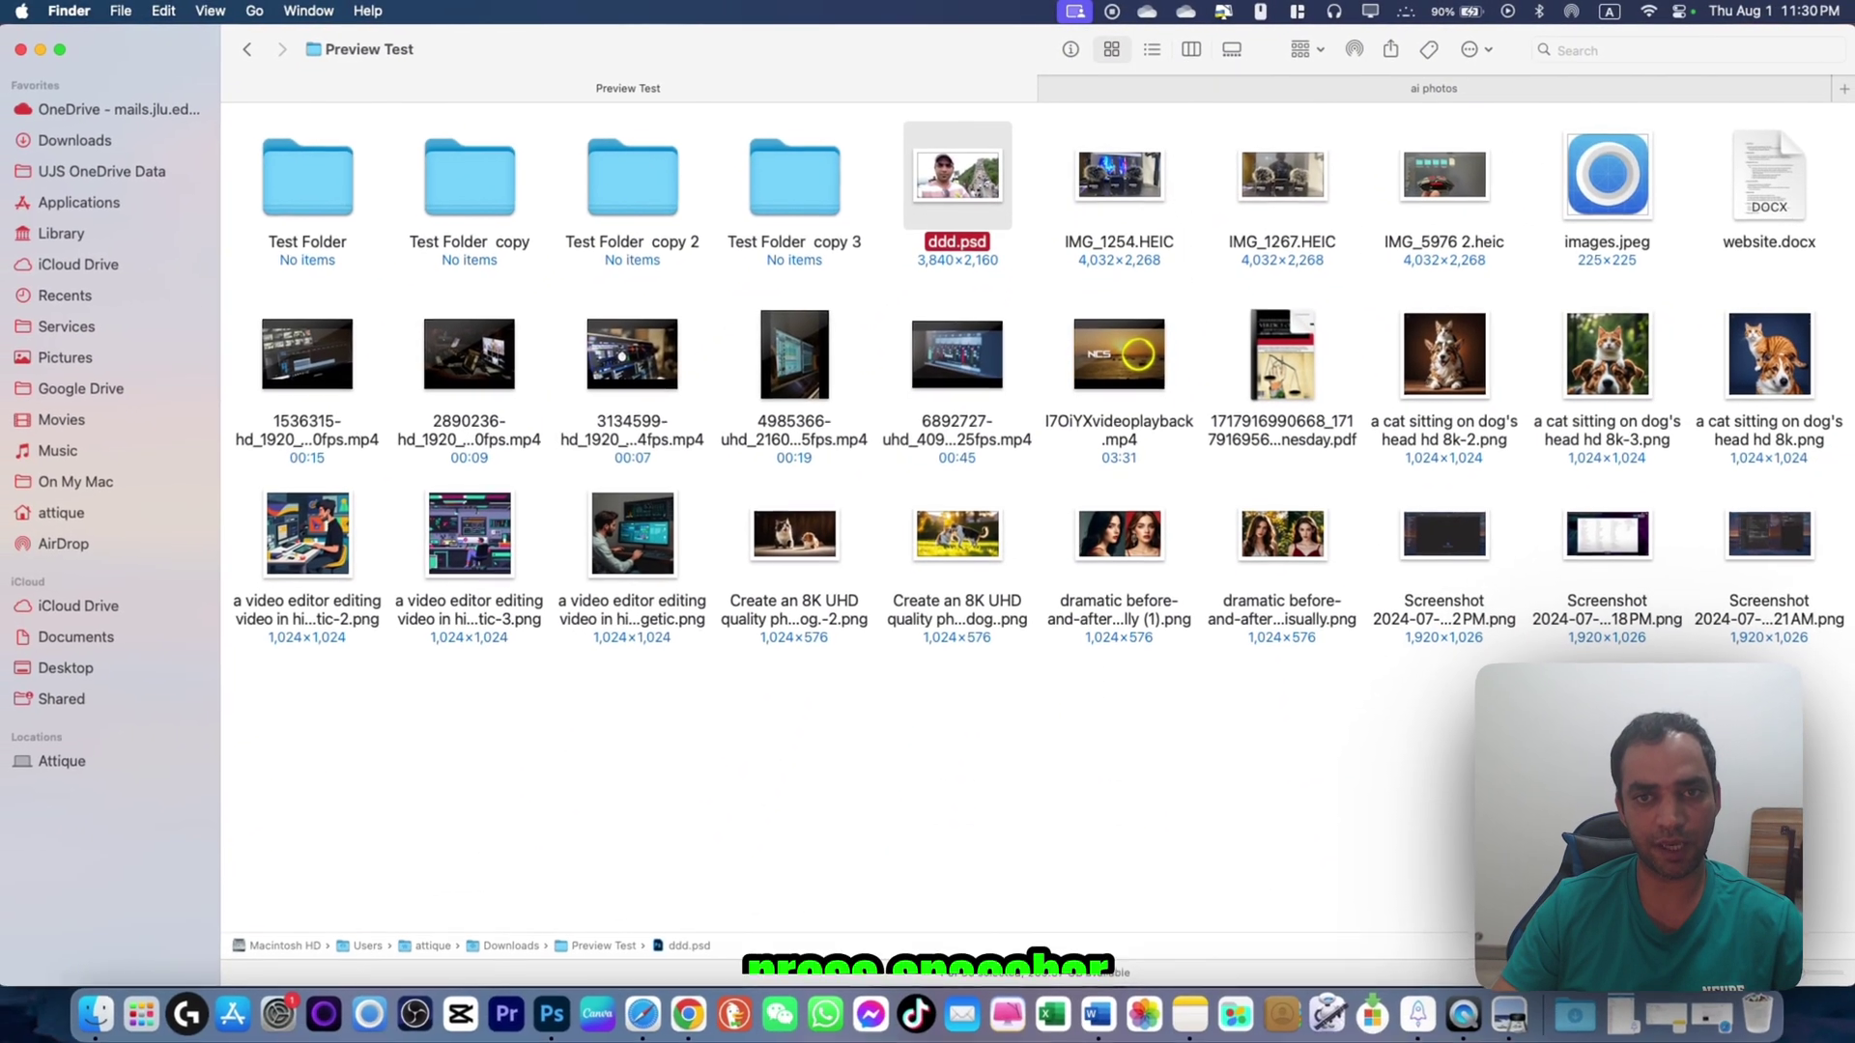
key("space")
key("Right")
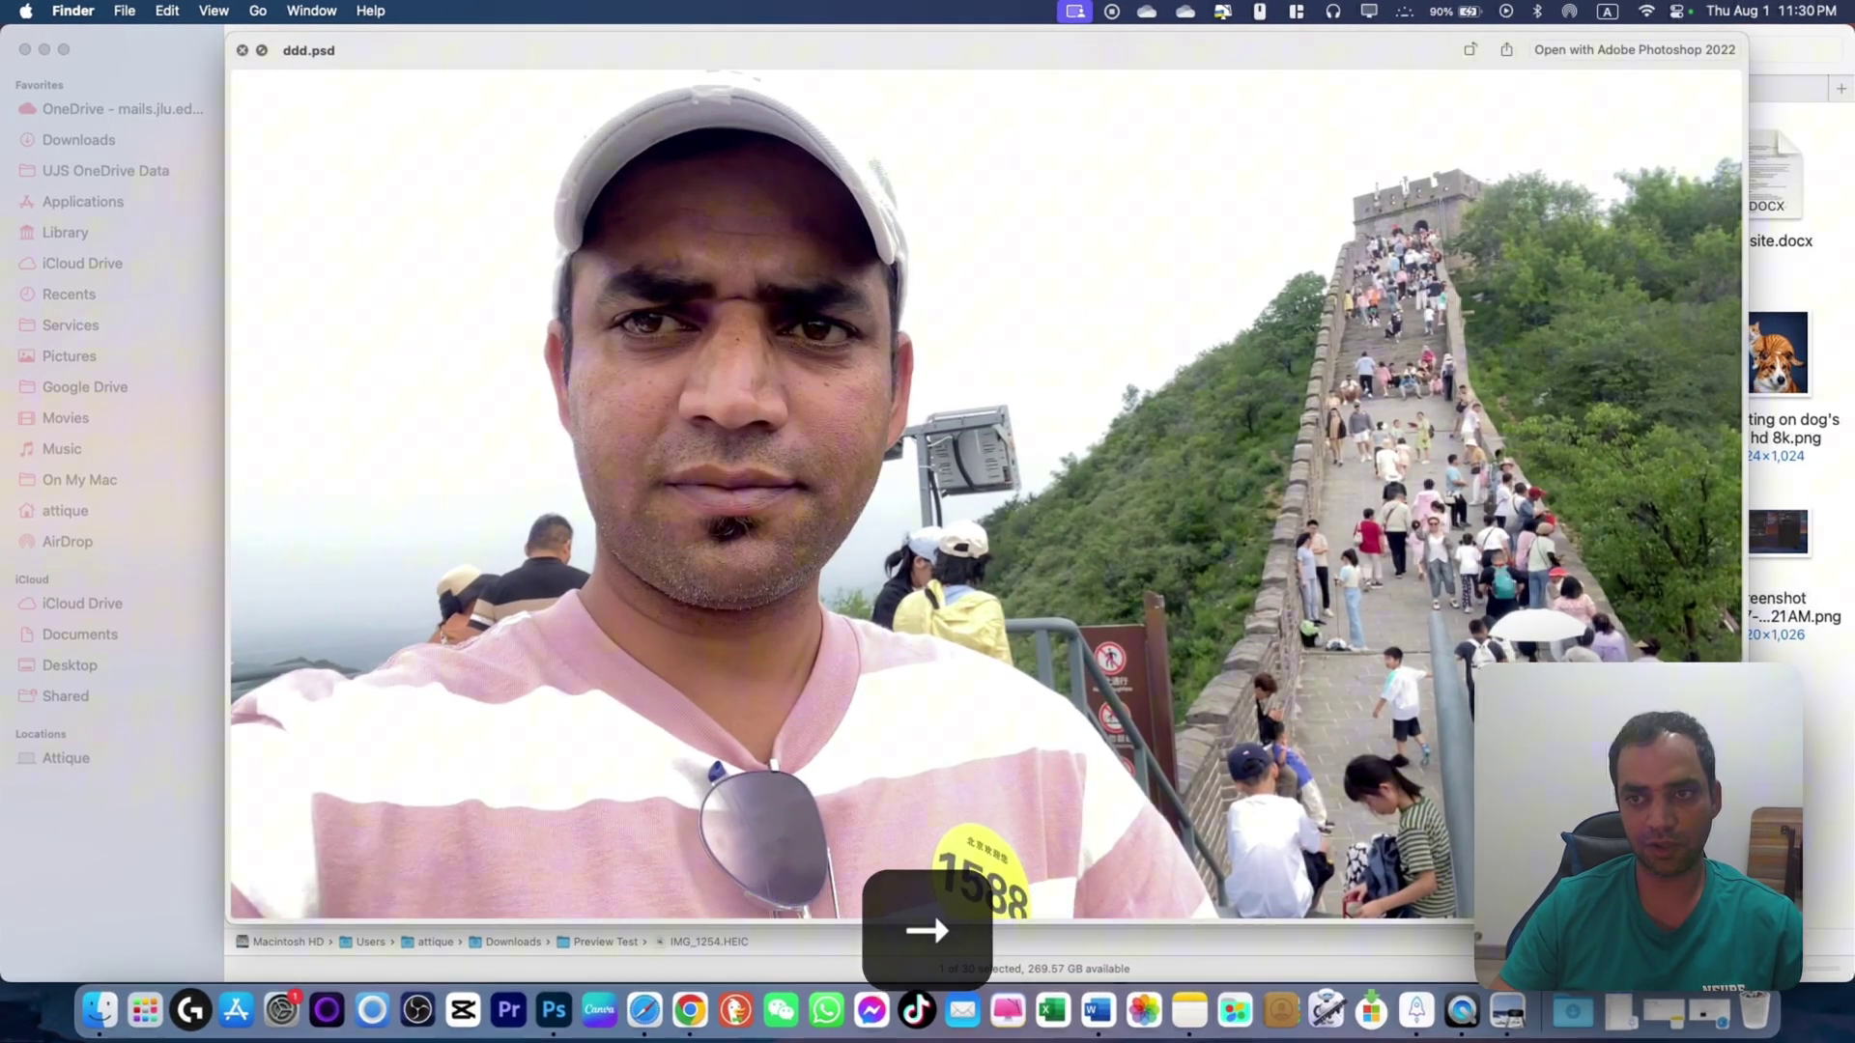
key("Right")
key("Right")
key("Right")
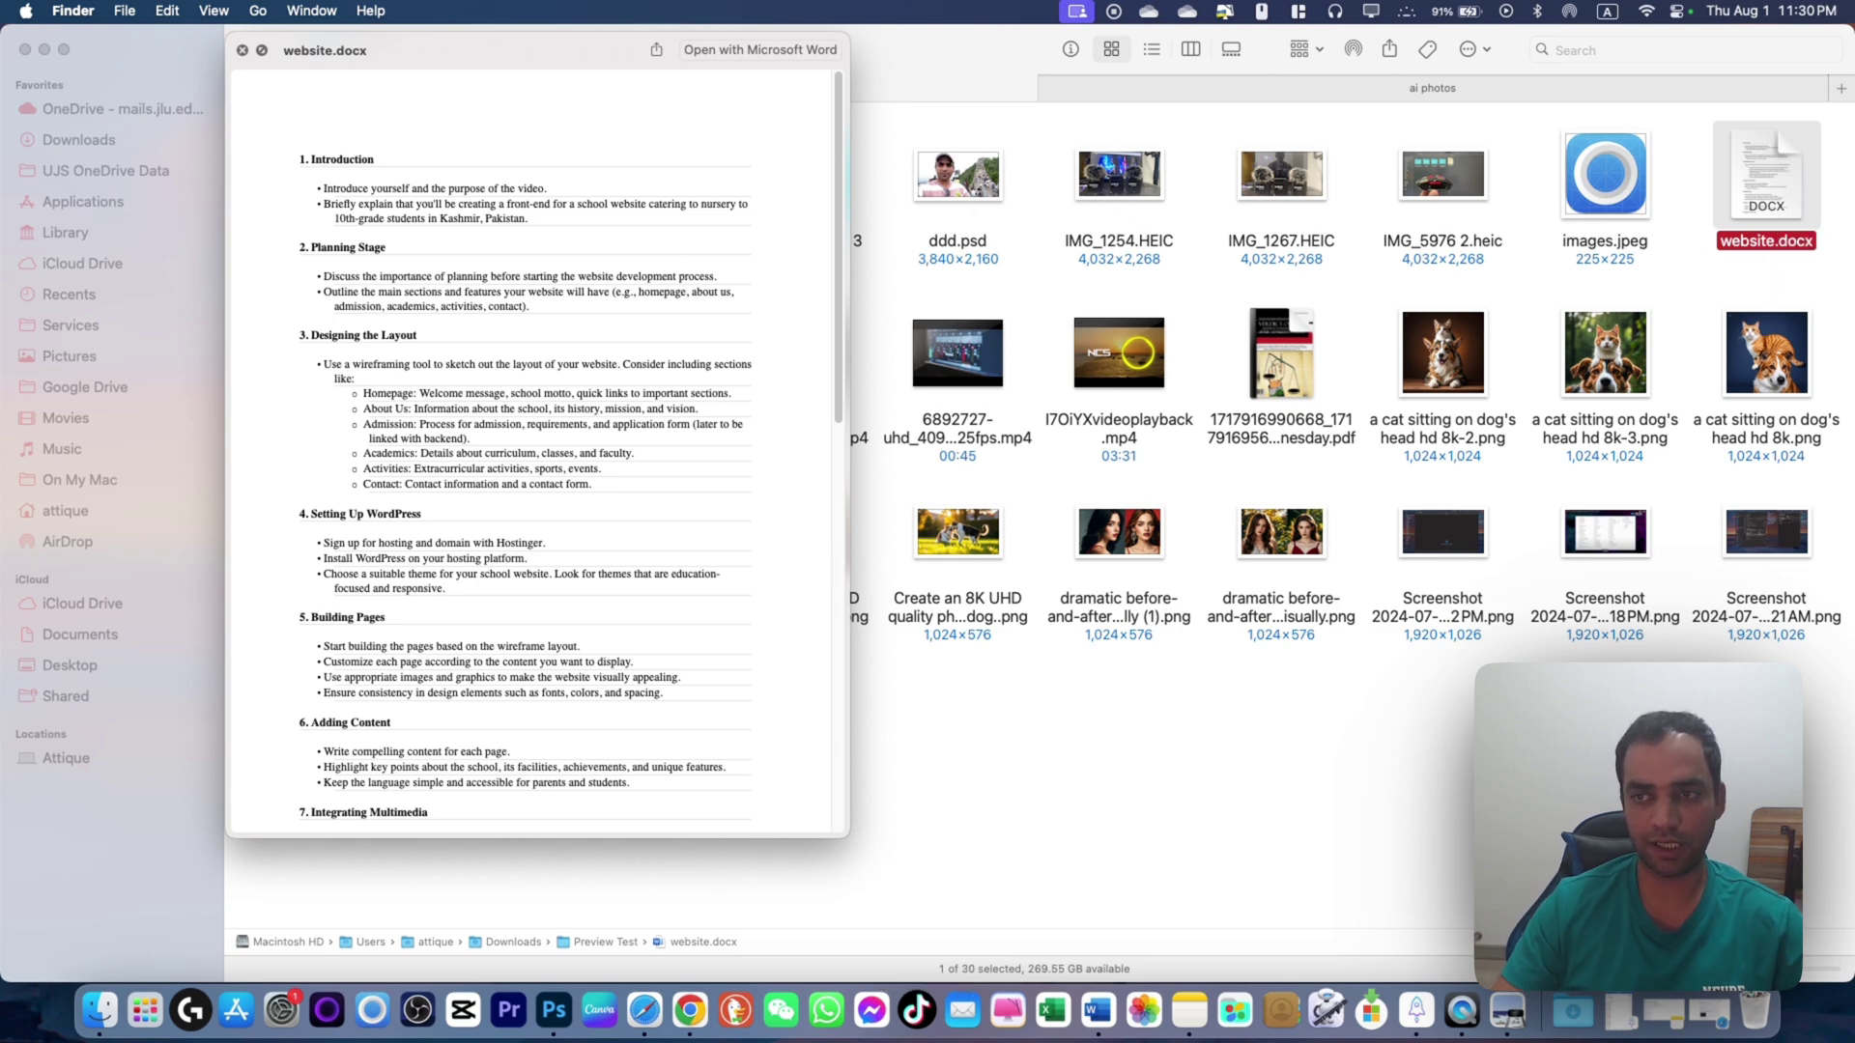
key("Down")
key("Left")
key("Left")
key("Left")
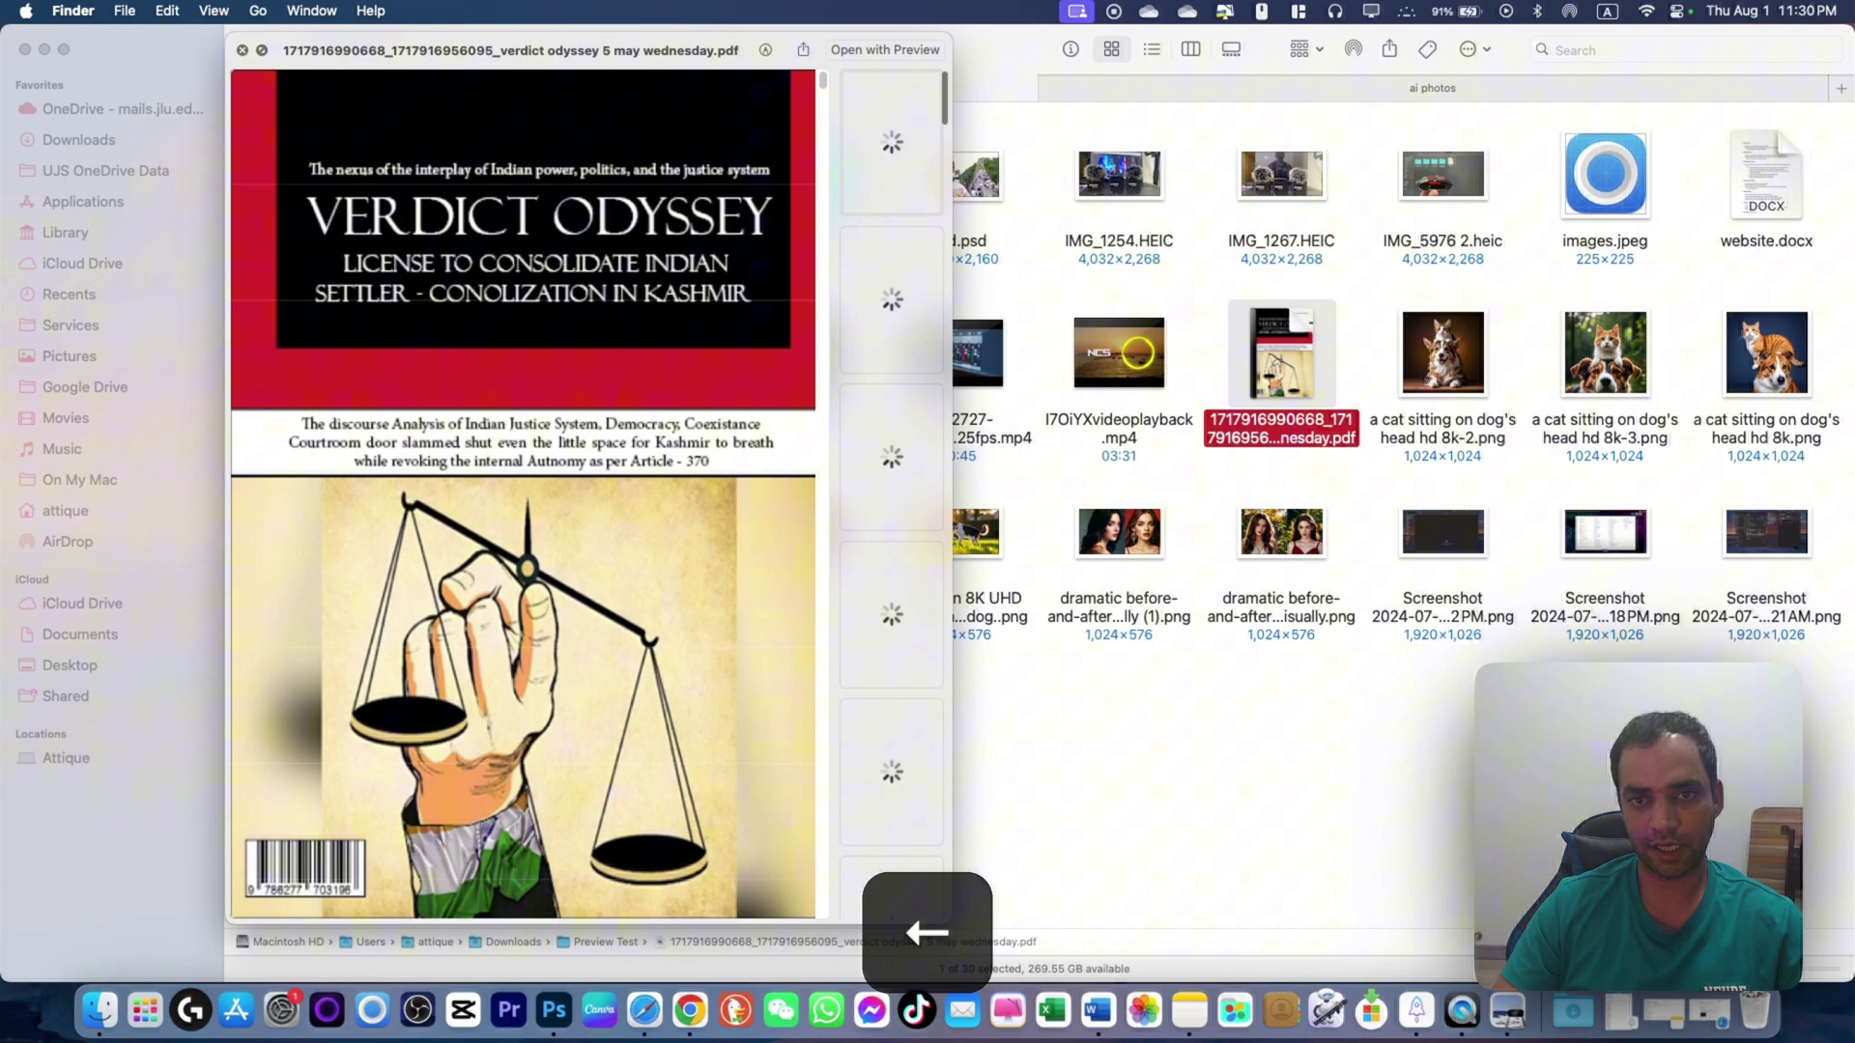
key("Left")
key("Left")
key("Left")
key("Left")
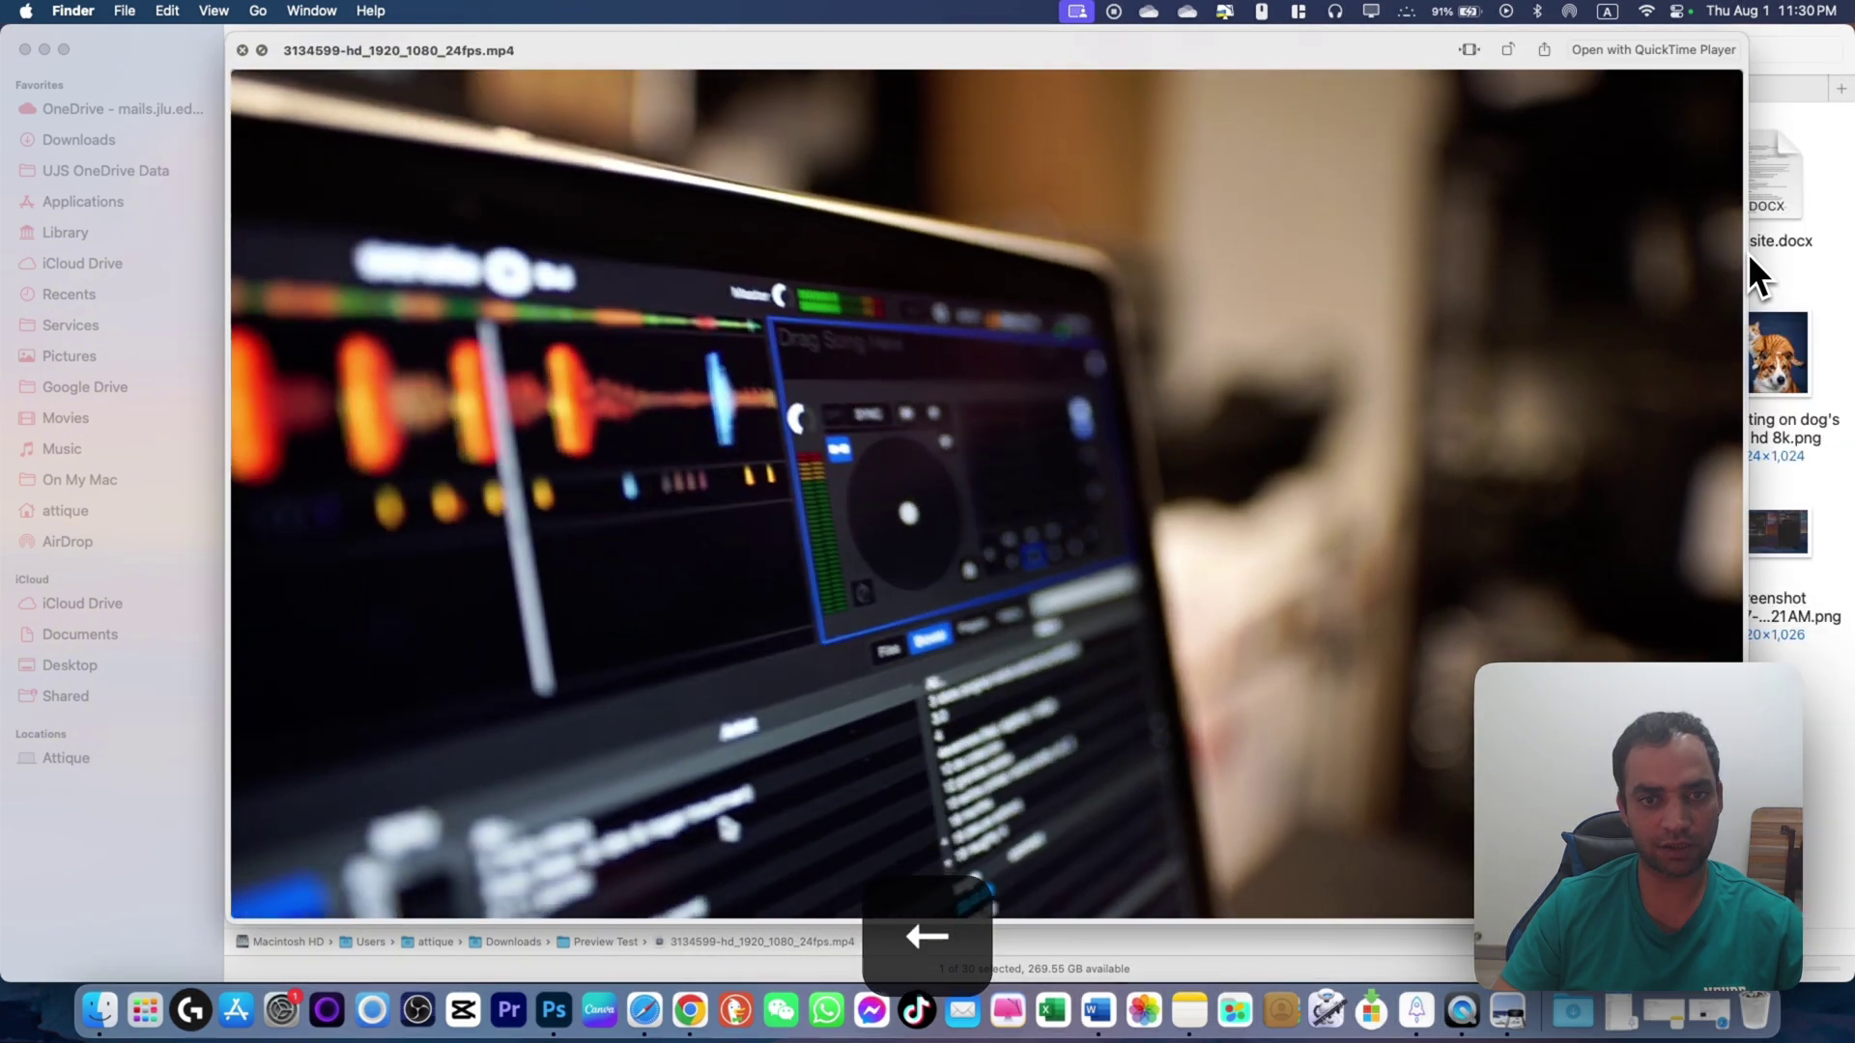
key("Left")
key("Down")
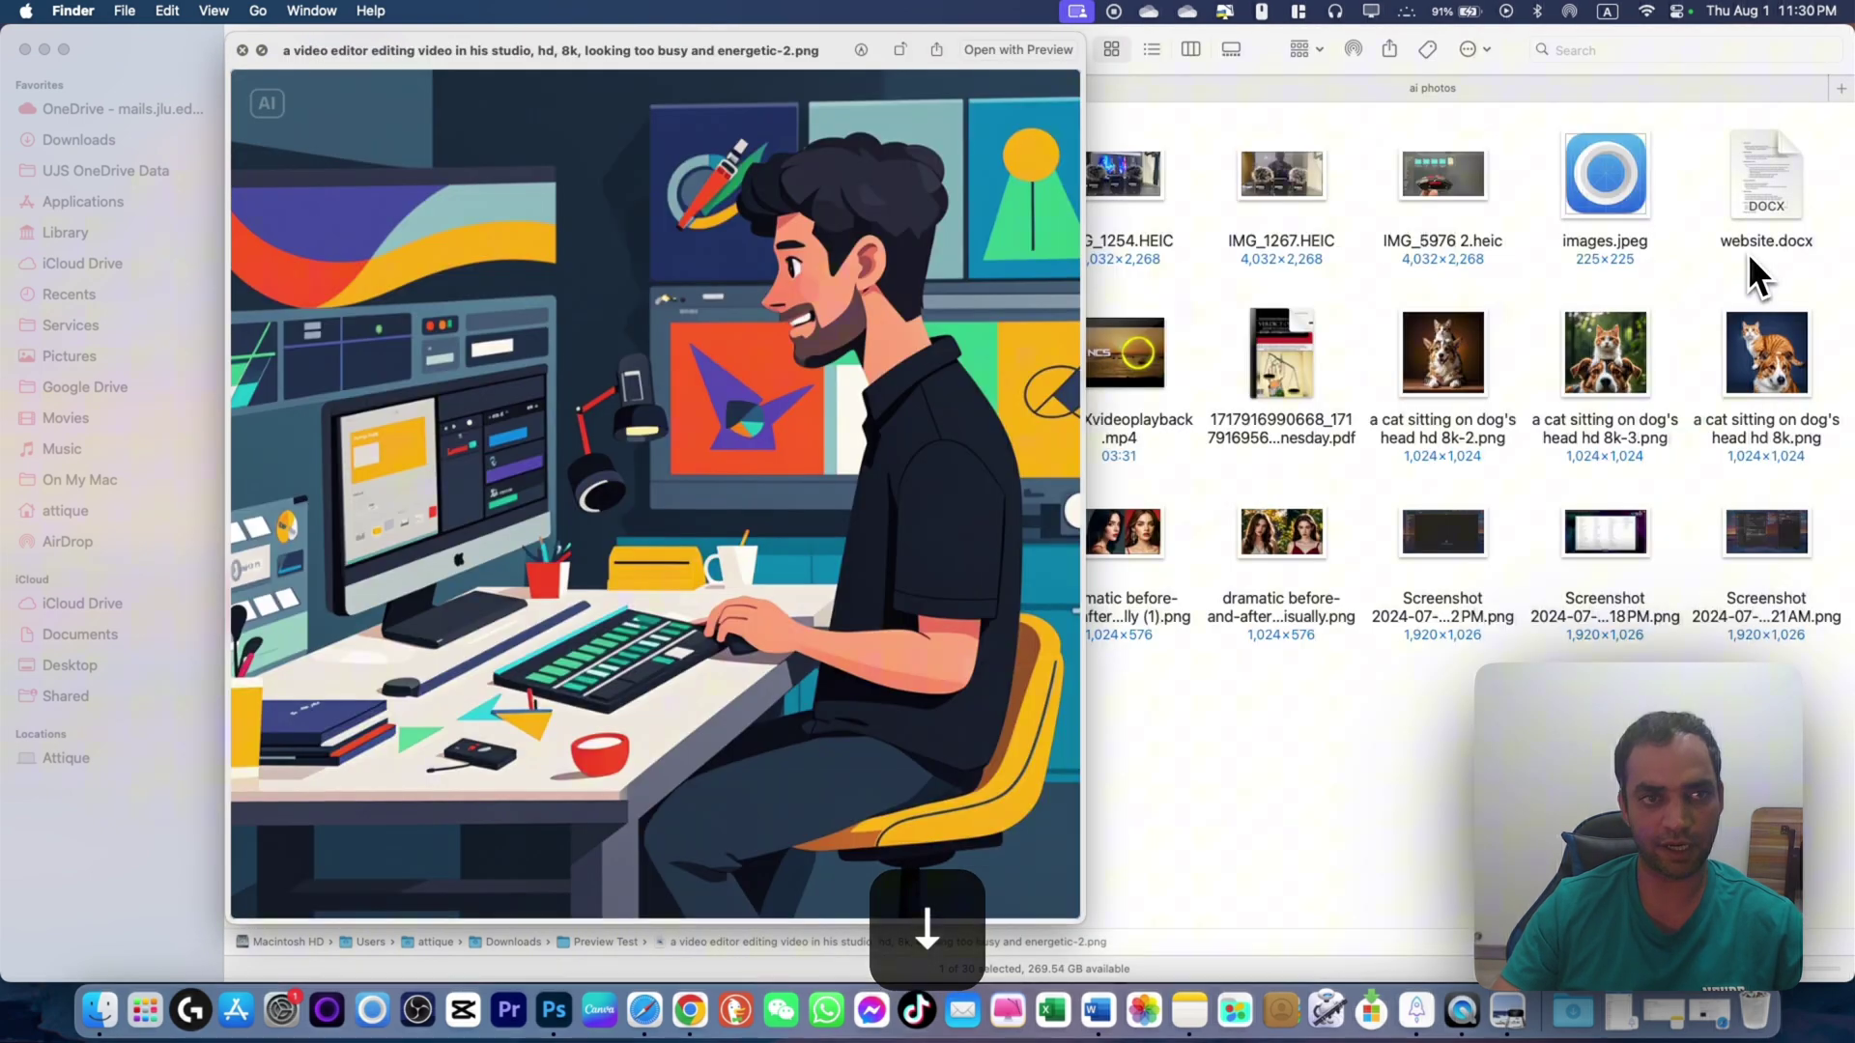
key("space")
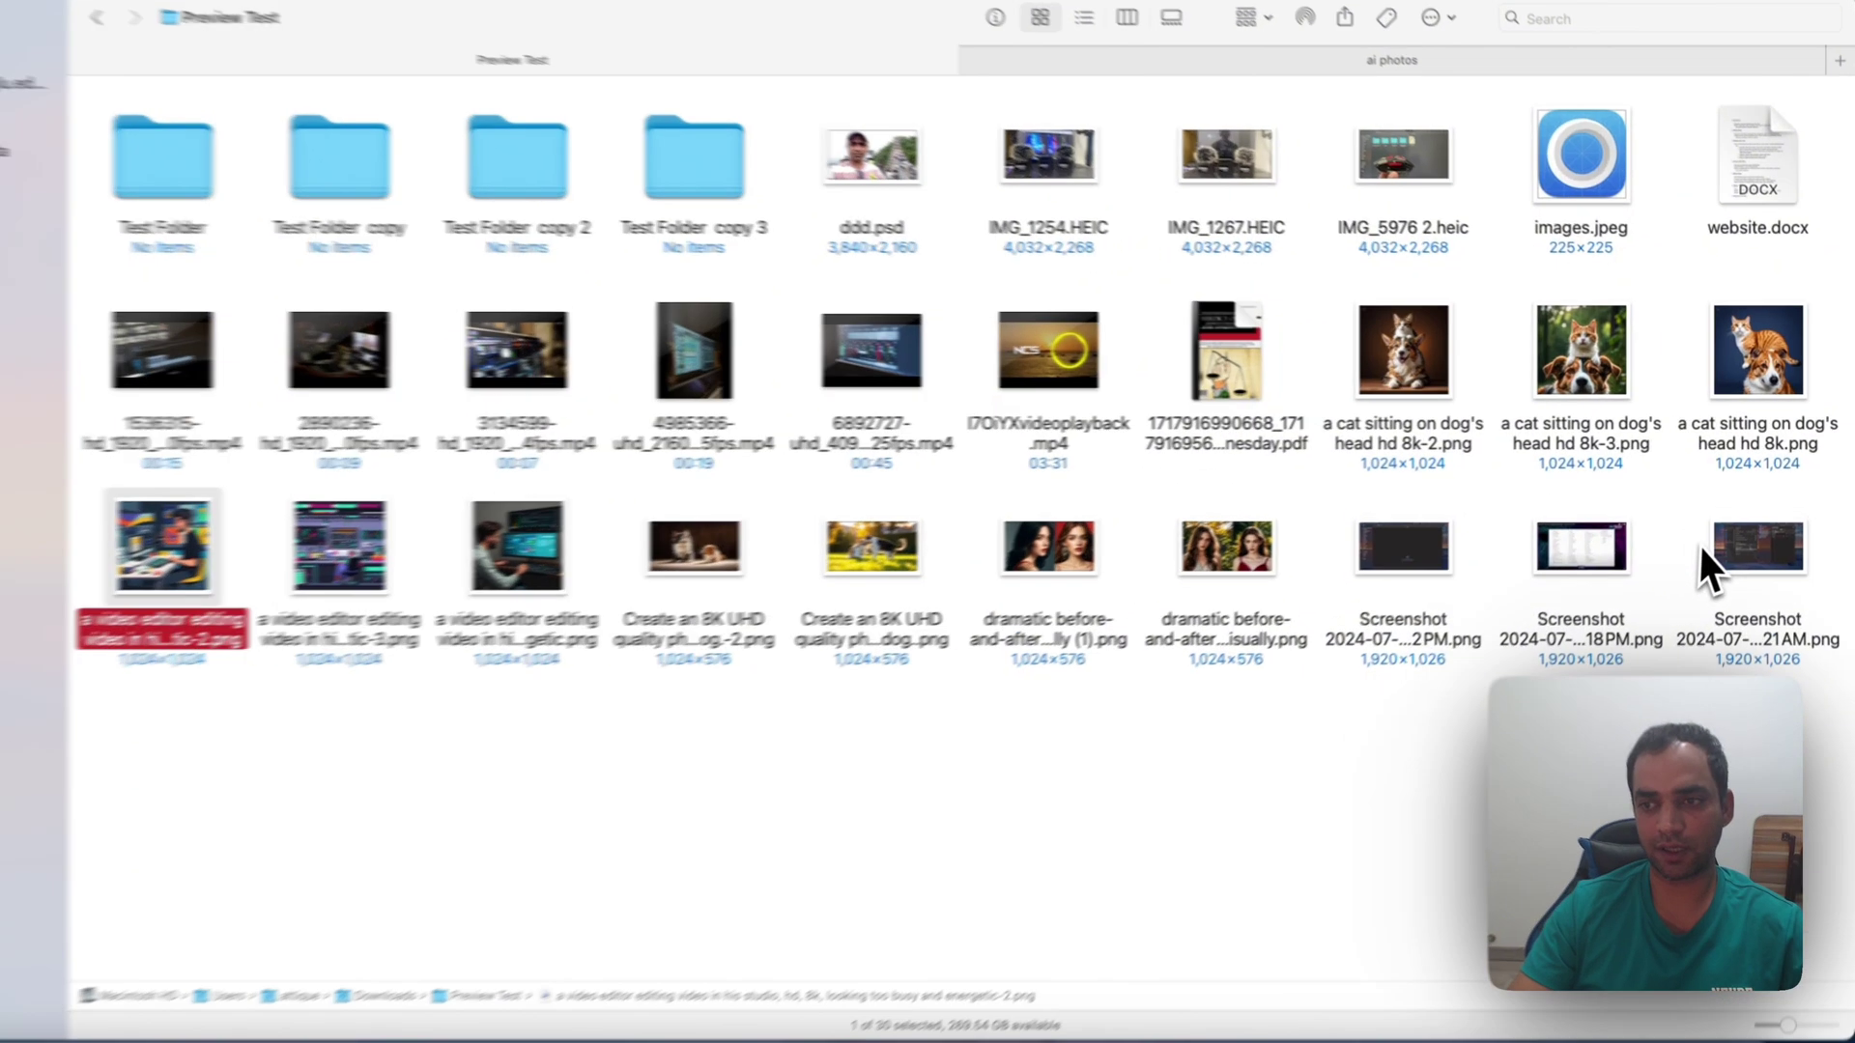
Select the screenshot images and the cat-on-dog PNG, then every file in the folder
left_click(1759, 546)
left_click(1710, 327)
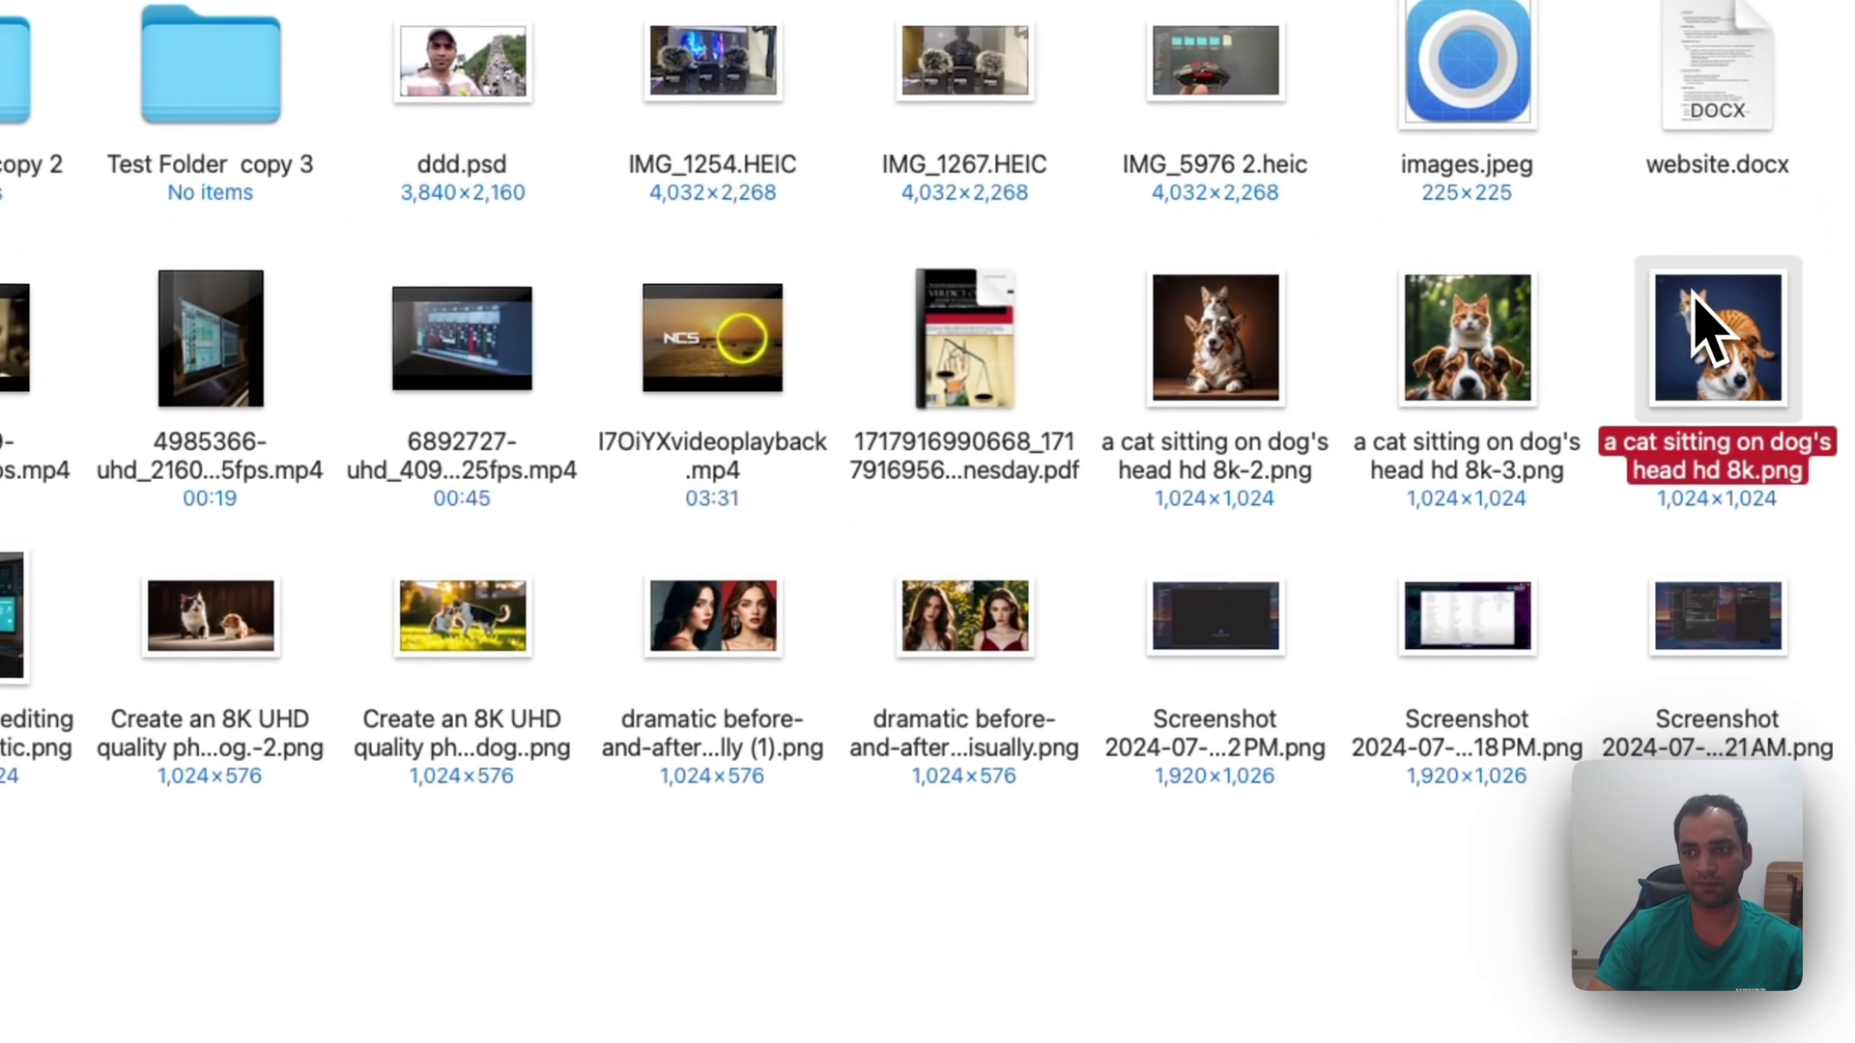
left_click(1696, 706)
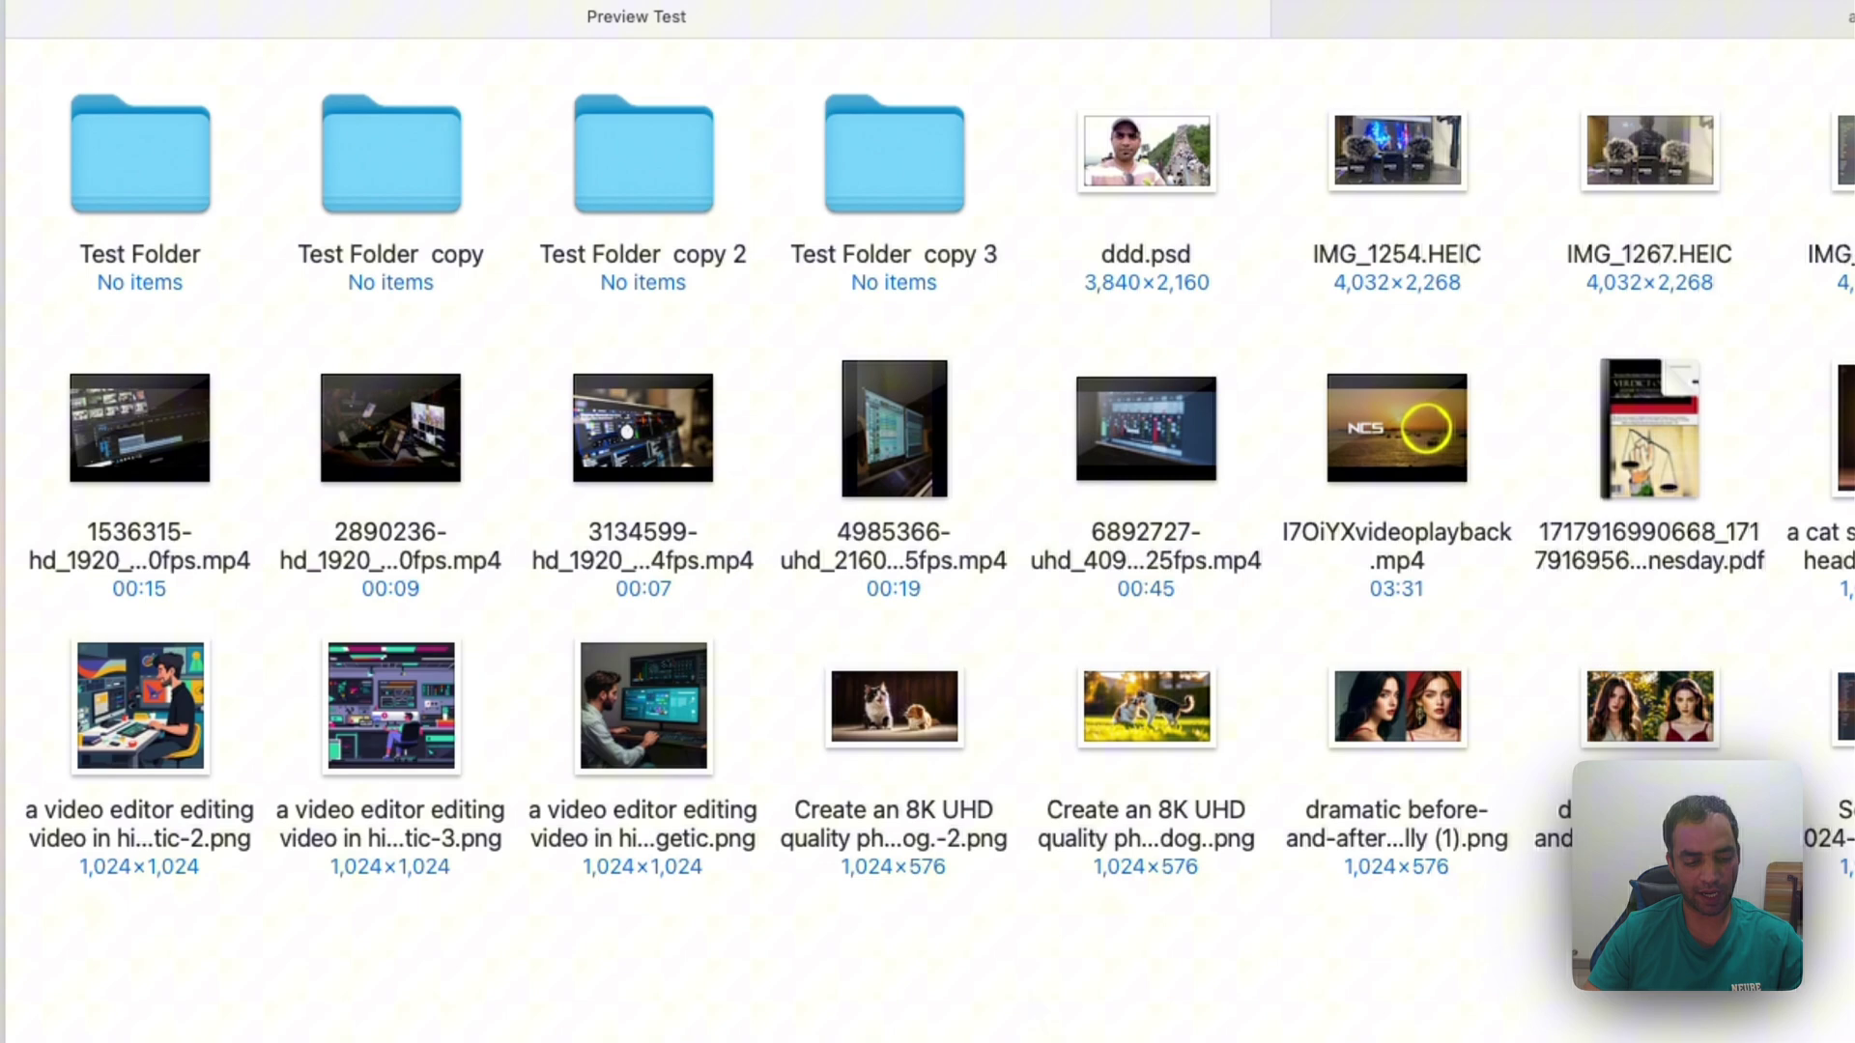
key("super+a")
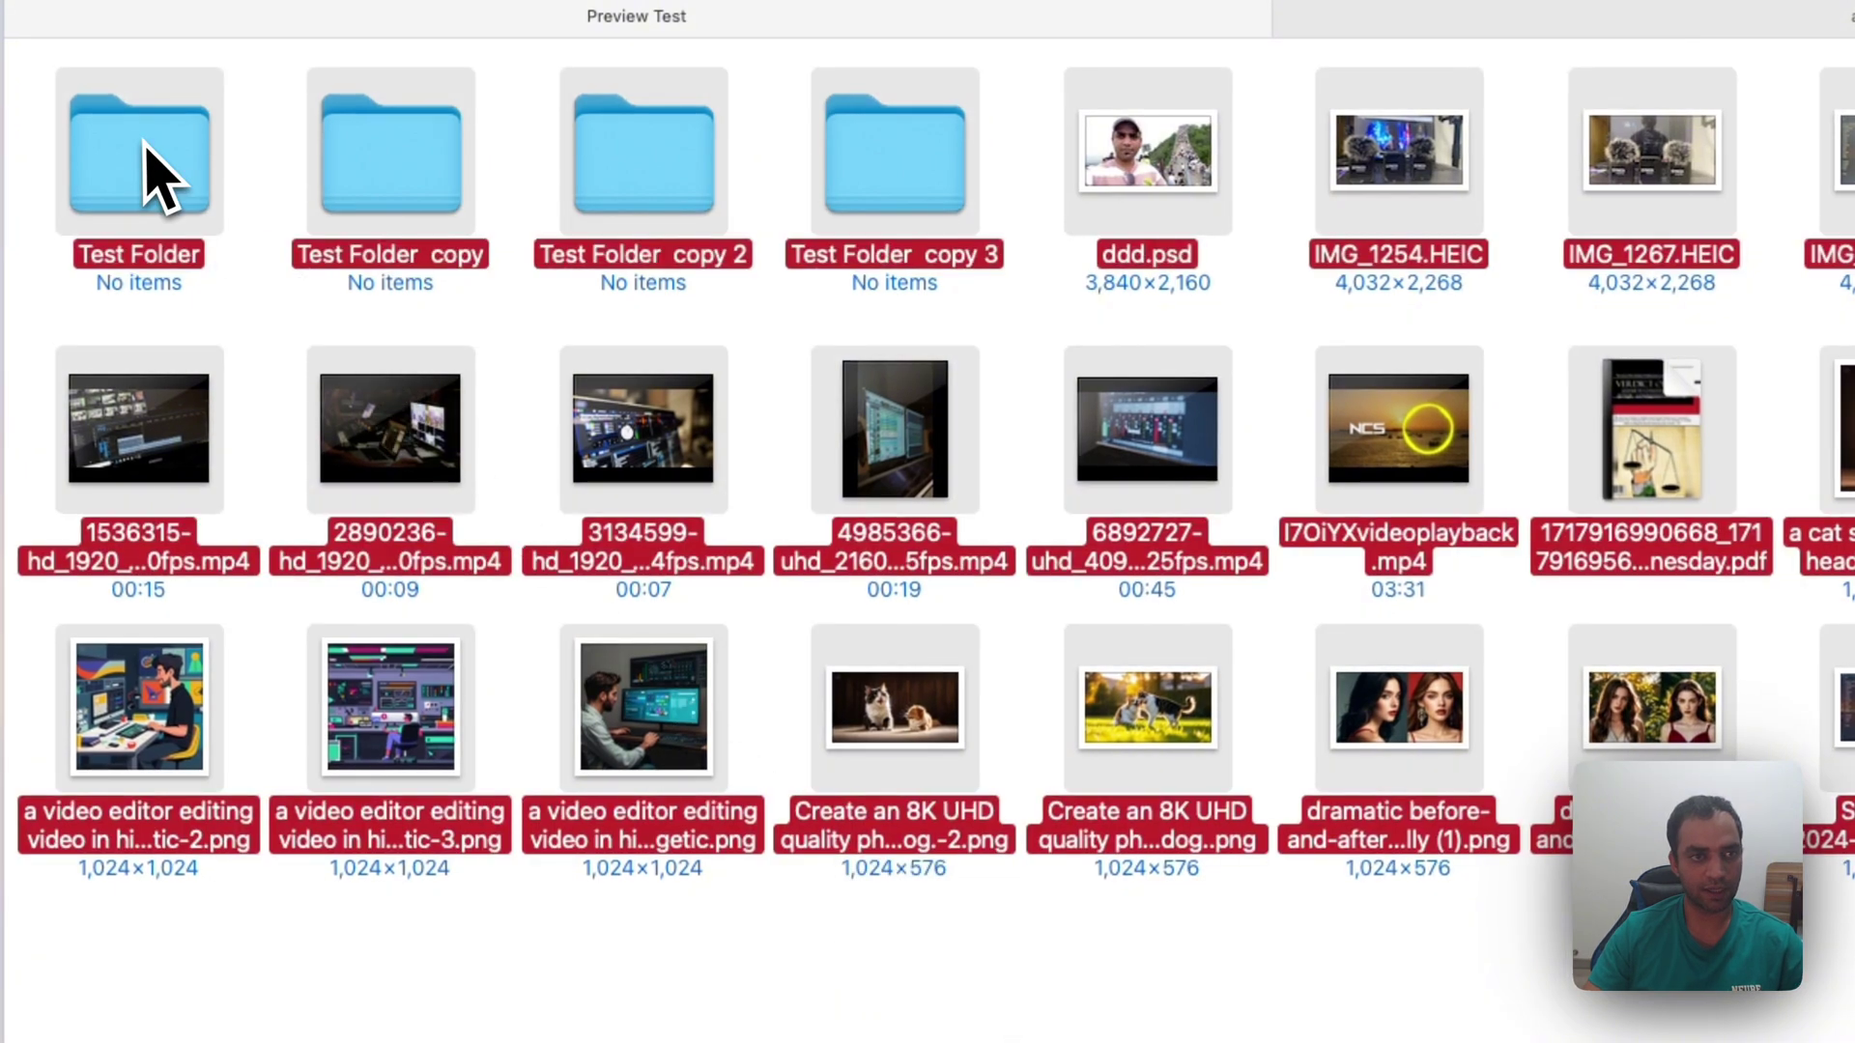
Quick Look all selected files, stepping back through previews to Test Folder copy, then close it
key("space")
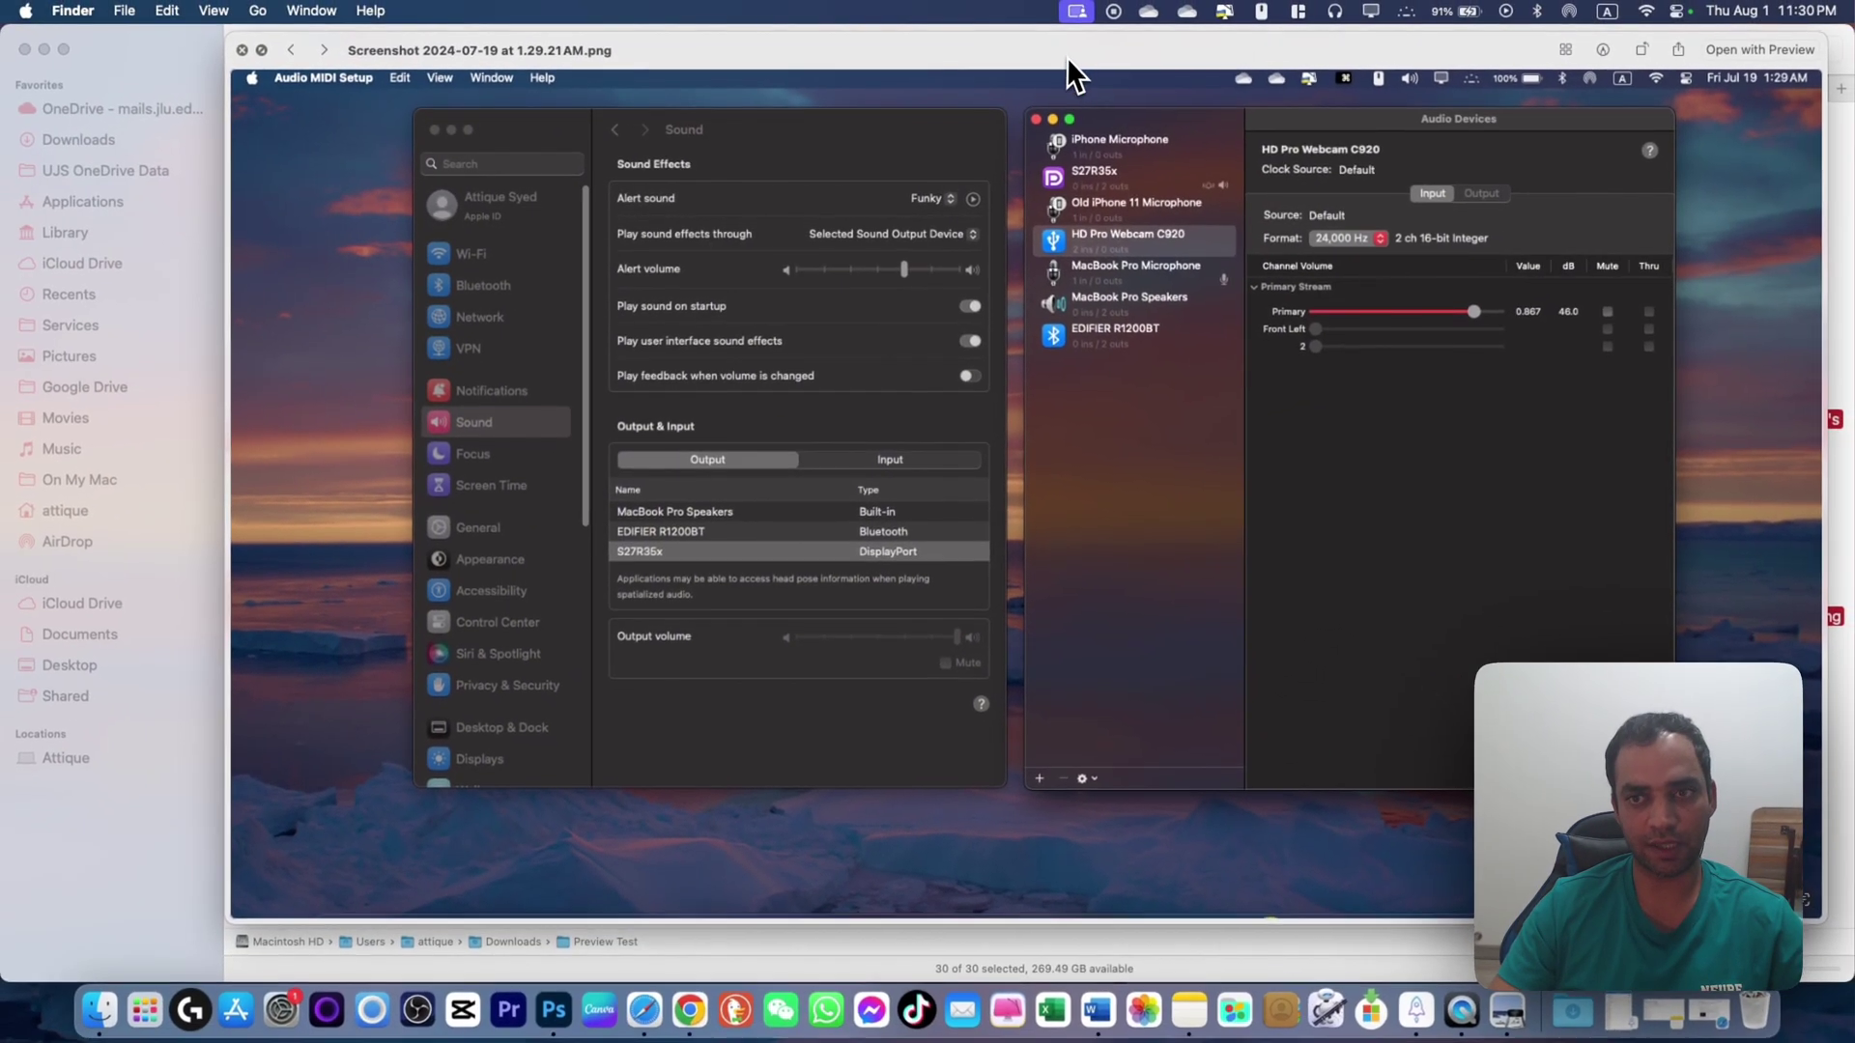
left_click_drag(1067, 57, 746, 66)
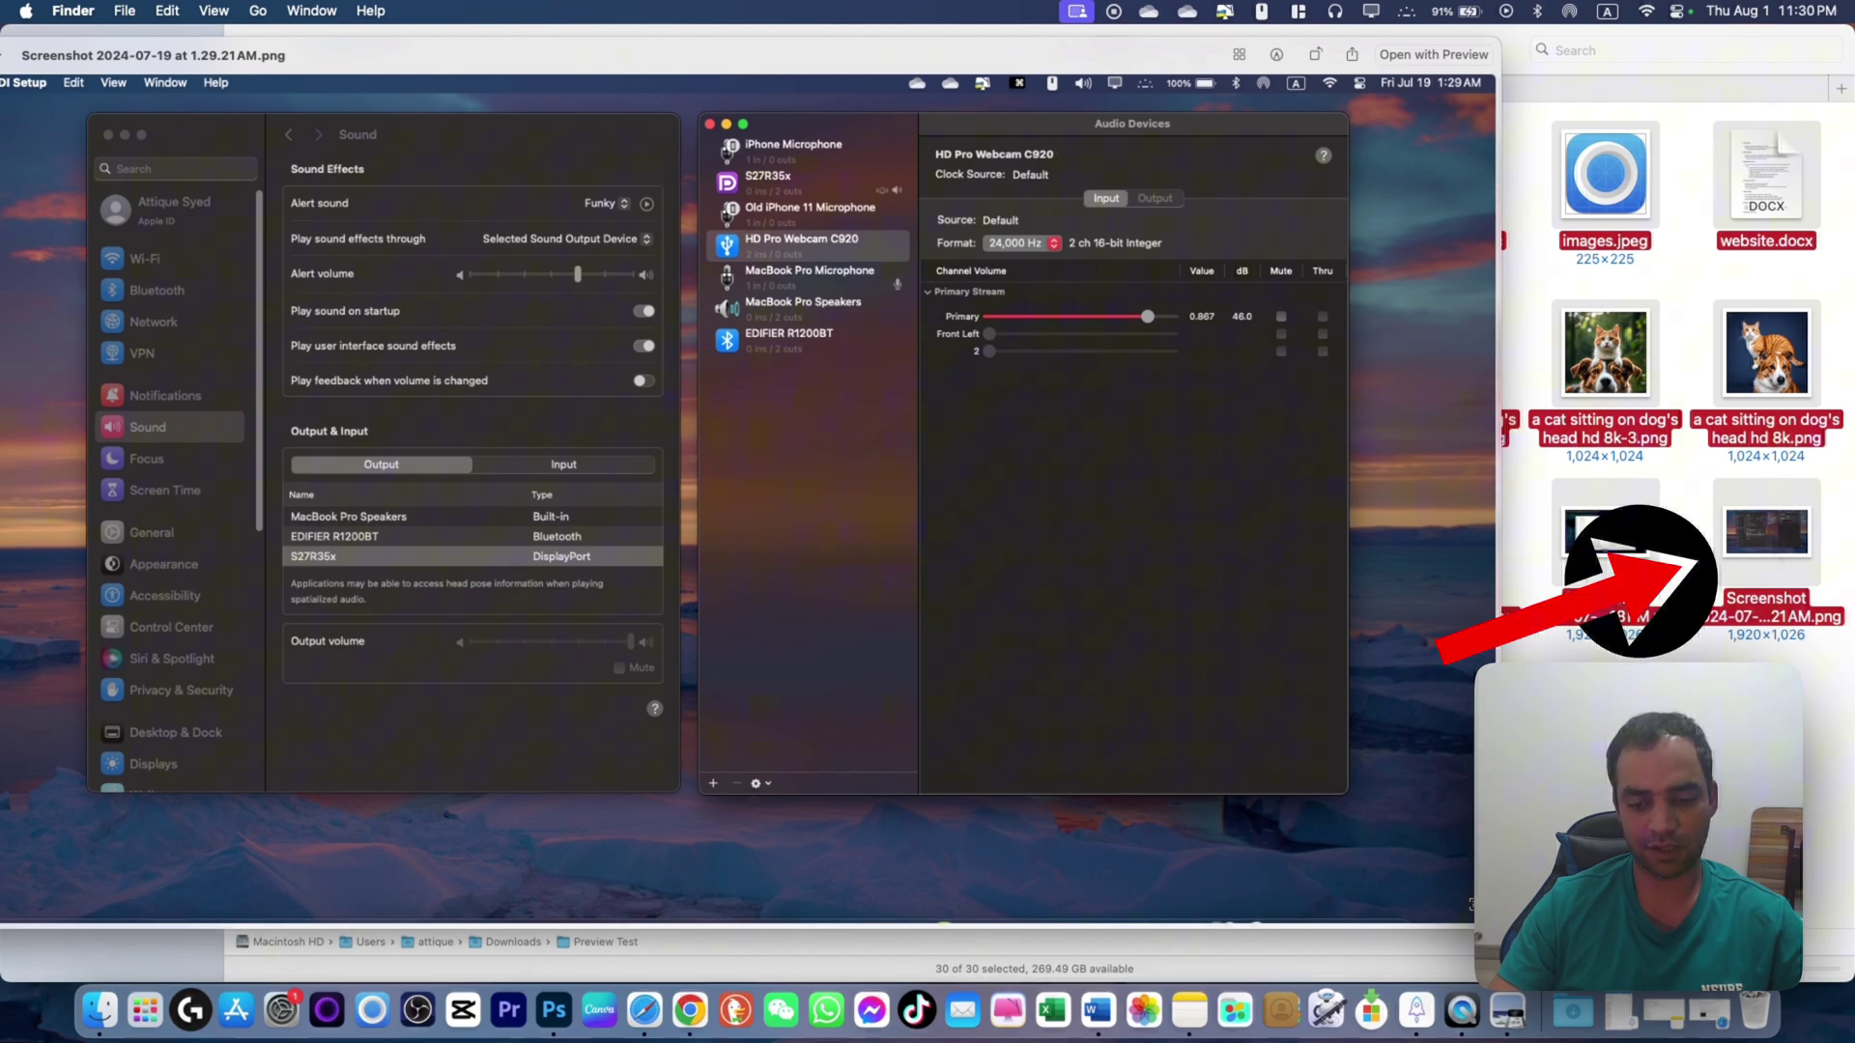
key("Left")
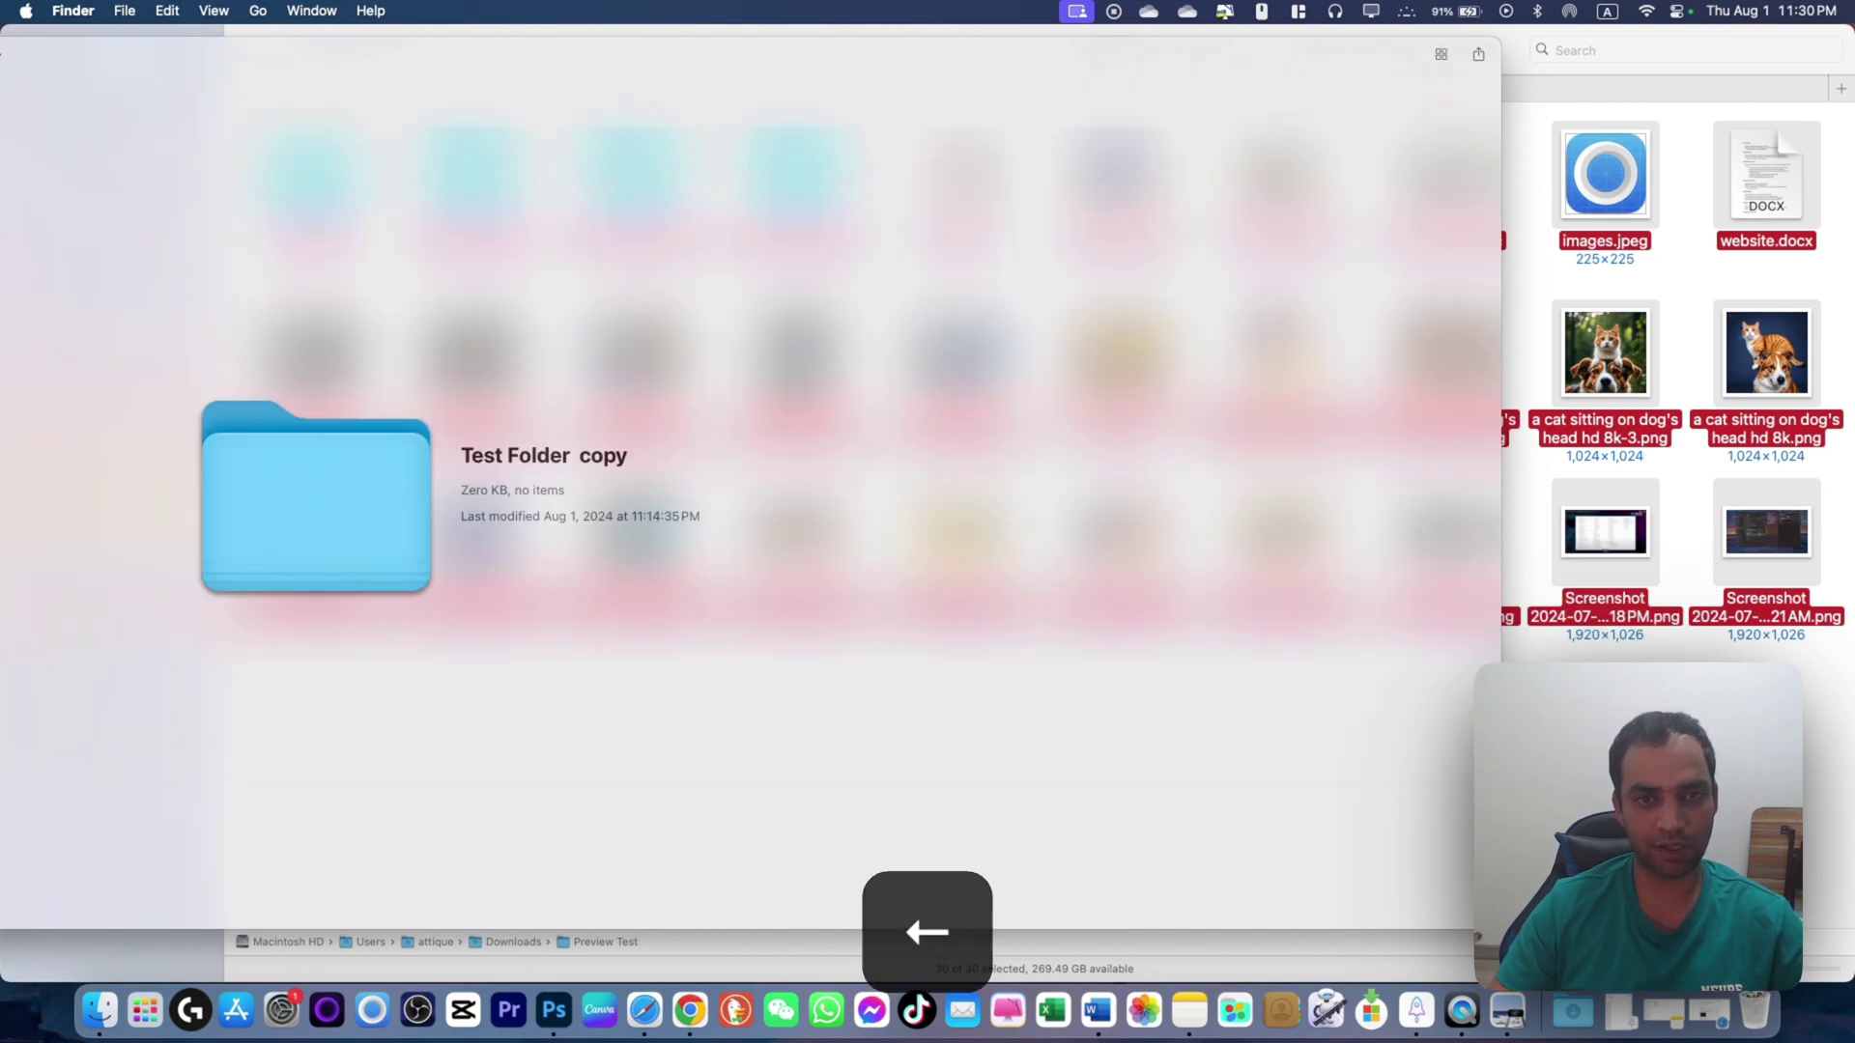
key("Left")
key("Left")
key("Left")
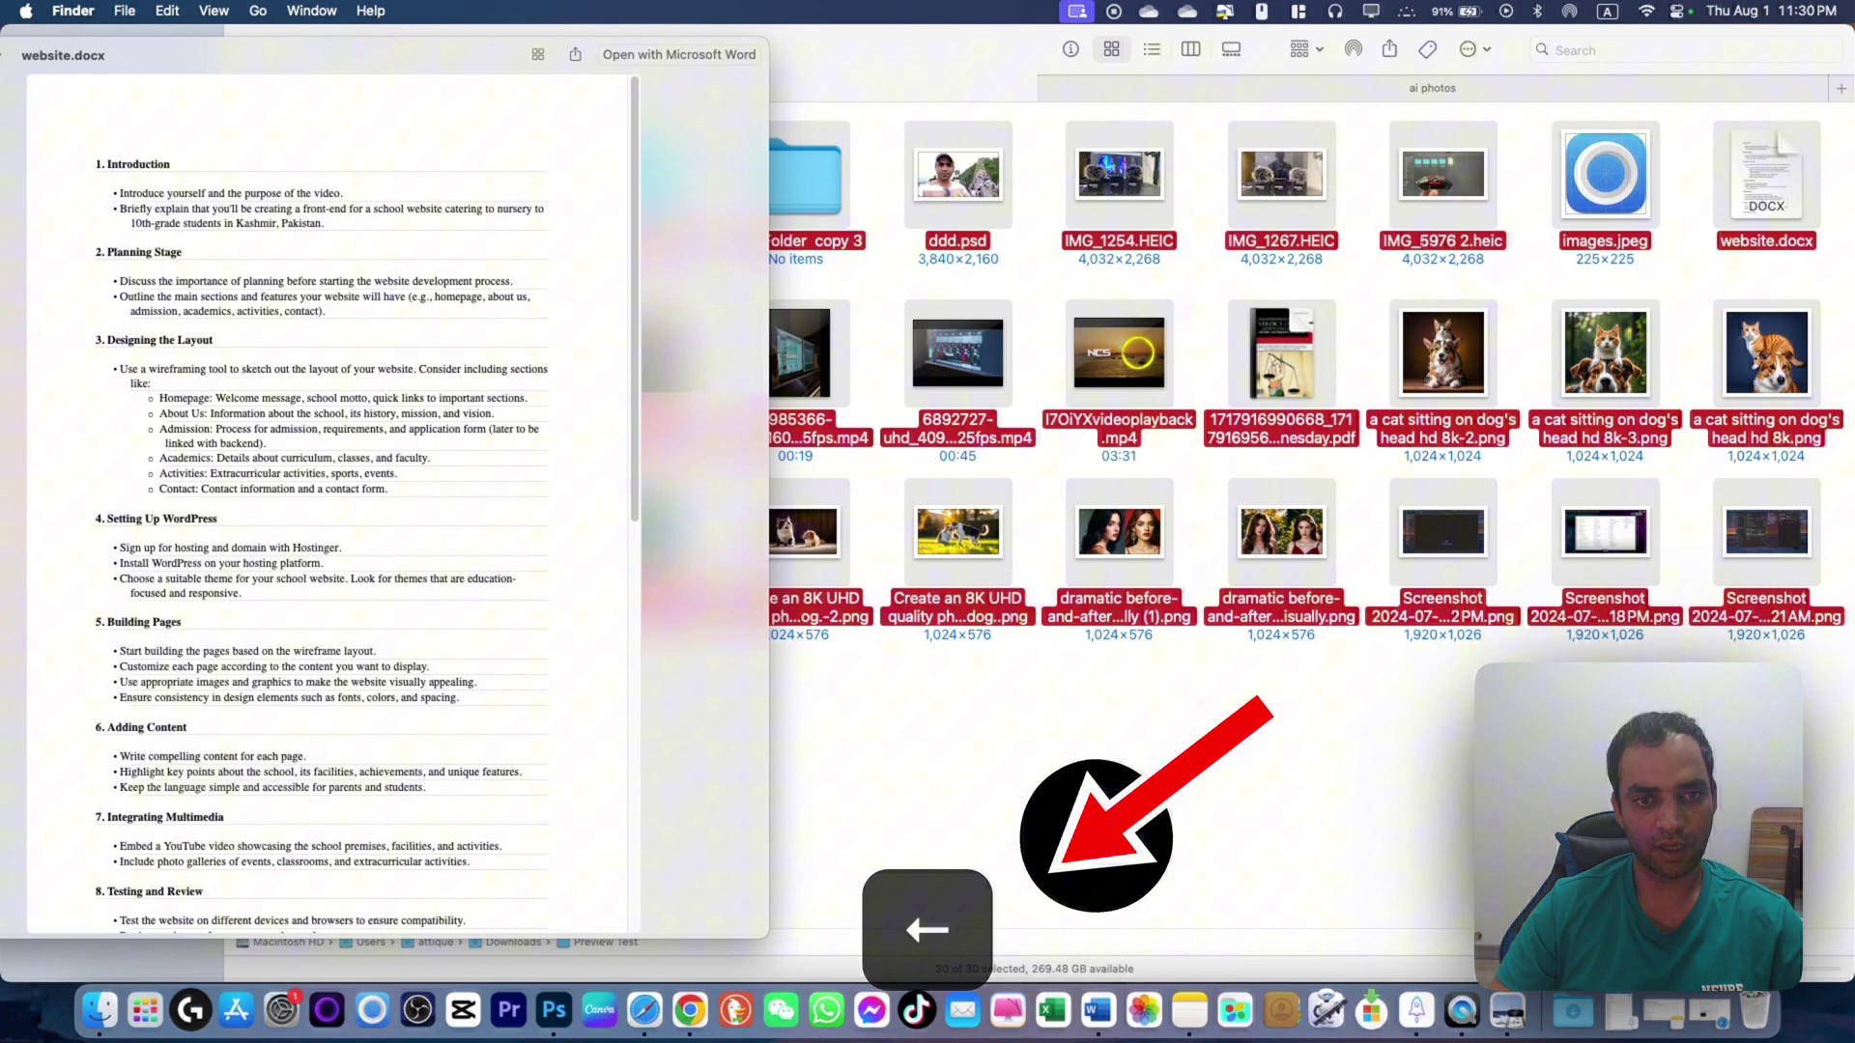
key("Left")
key("Left")
key("Left")
key("Left")
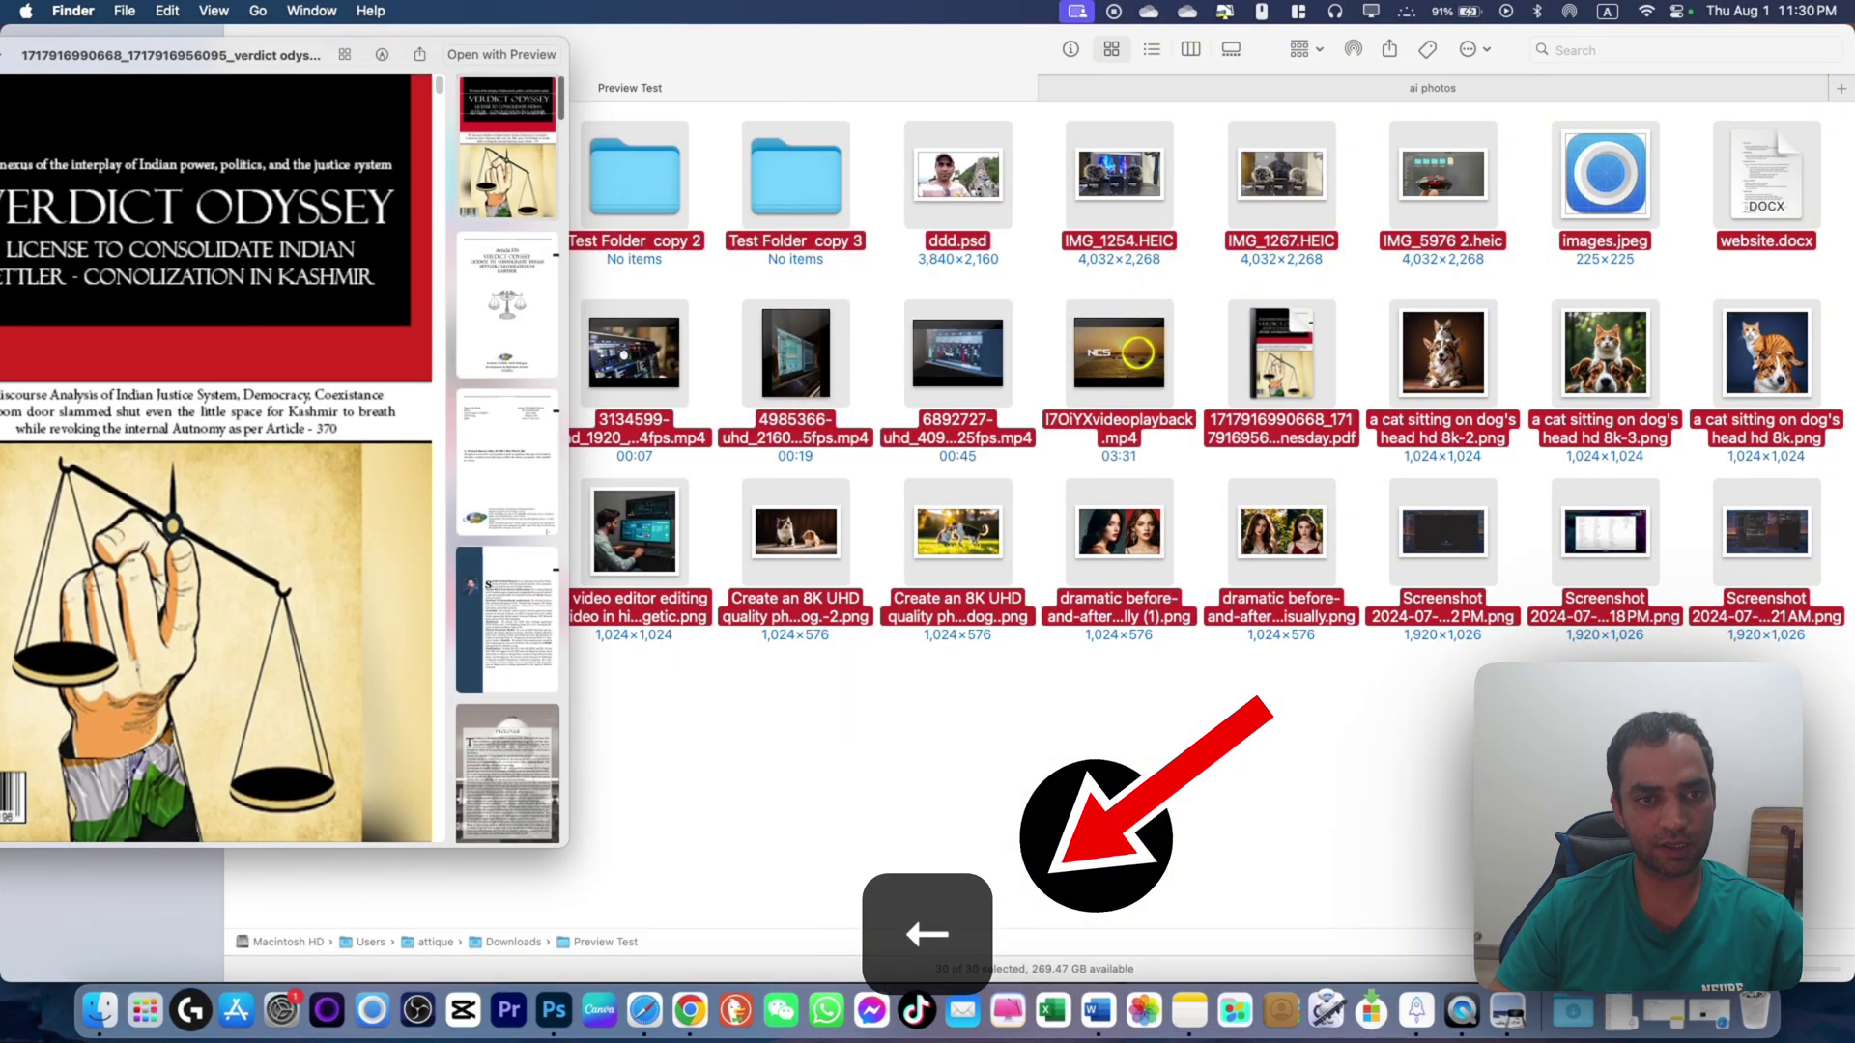
key("Left")
key("Left")
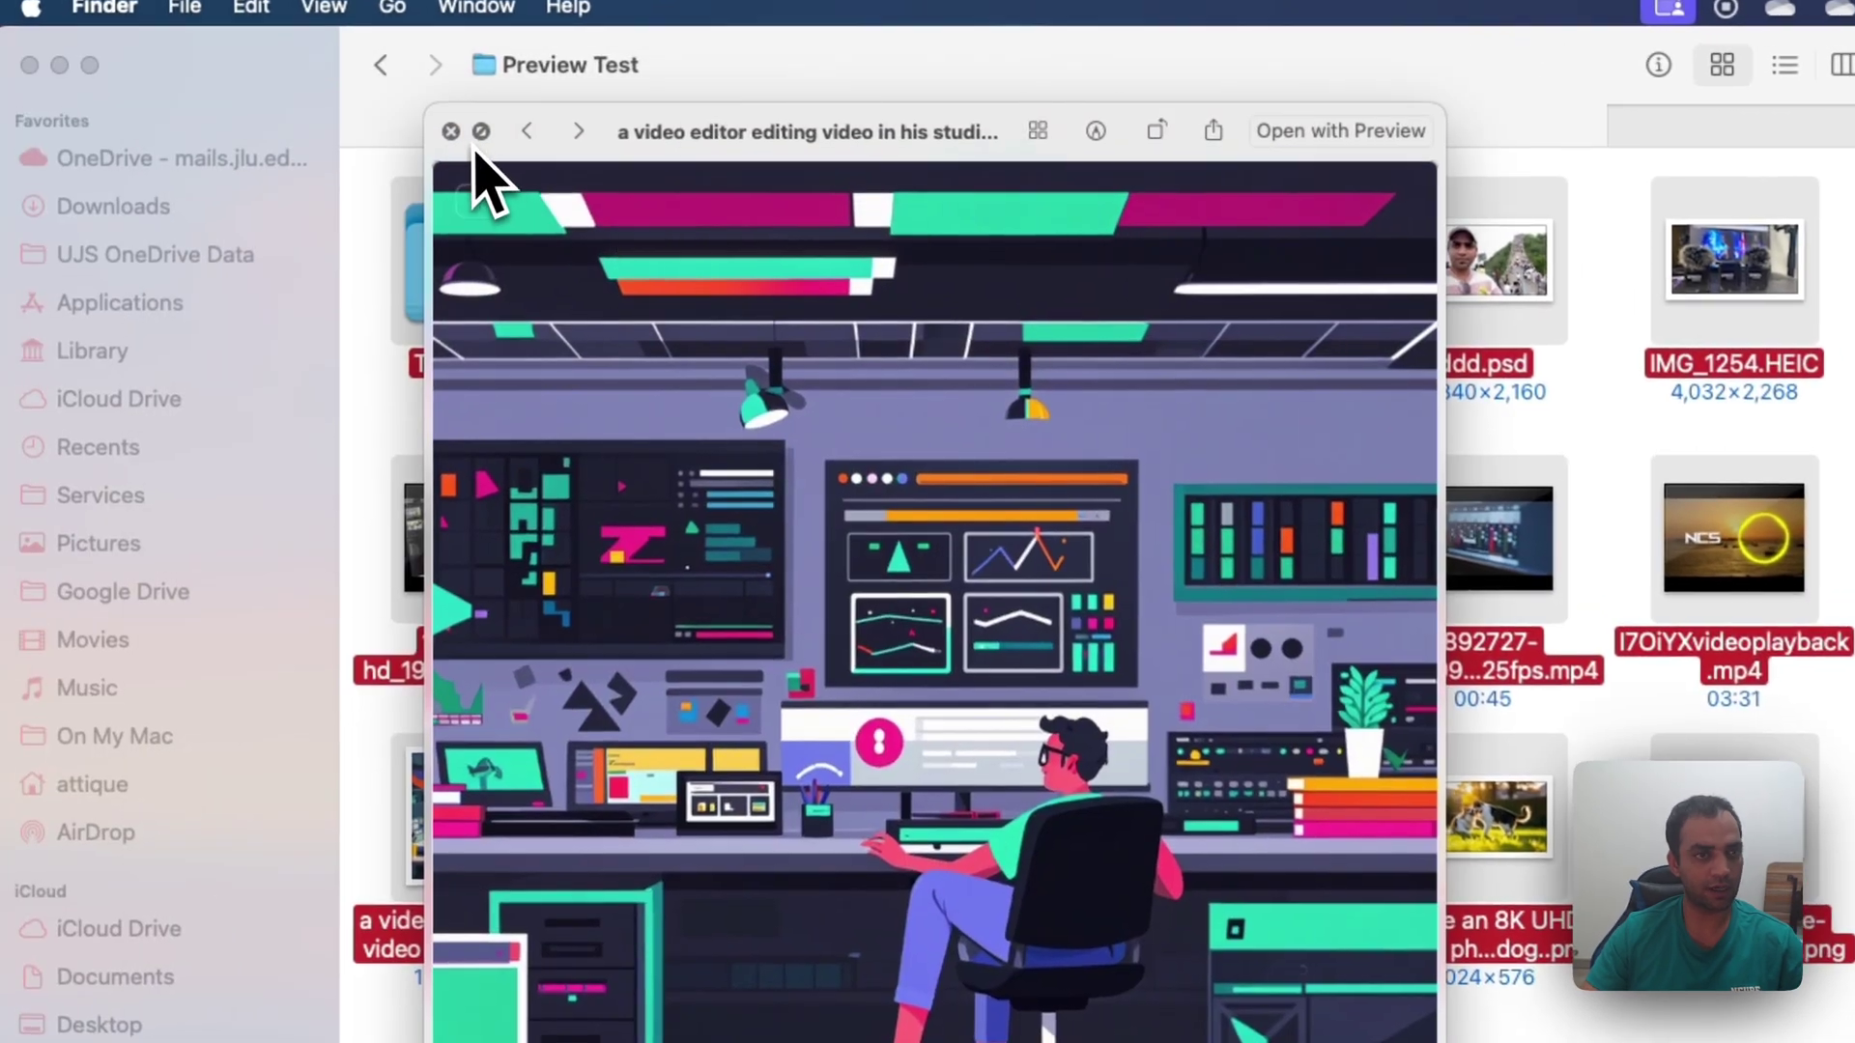
key("space")
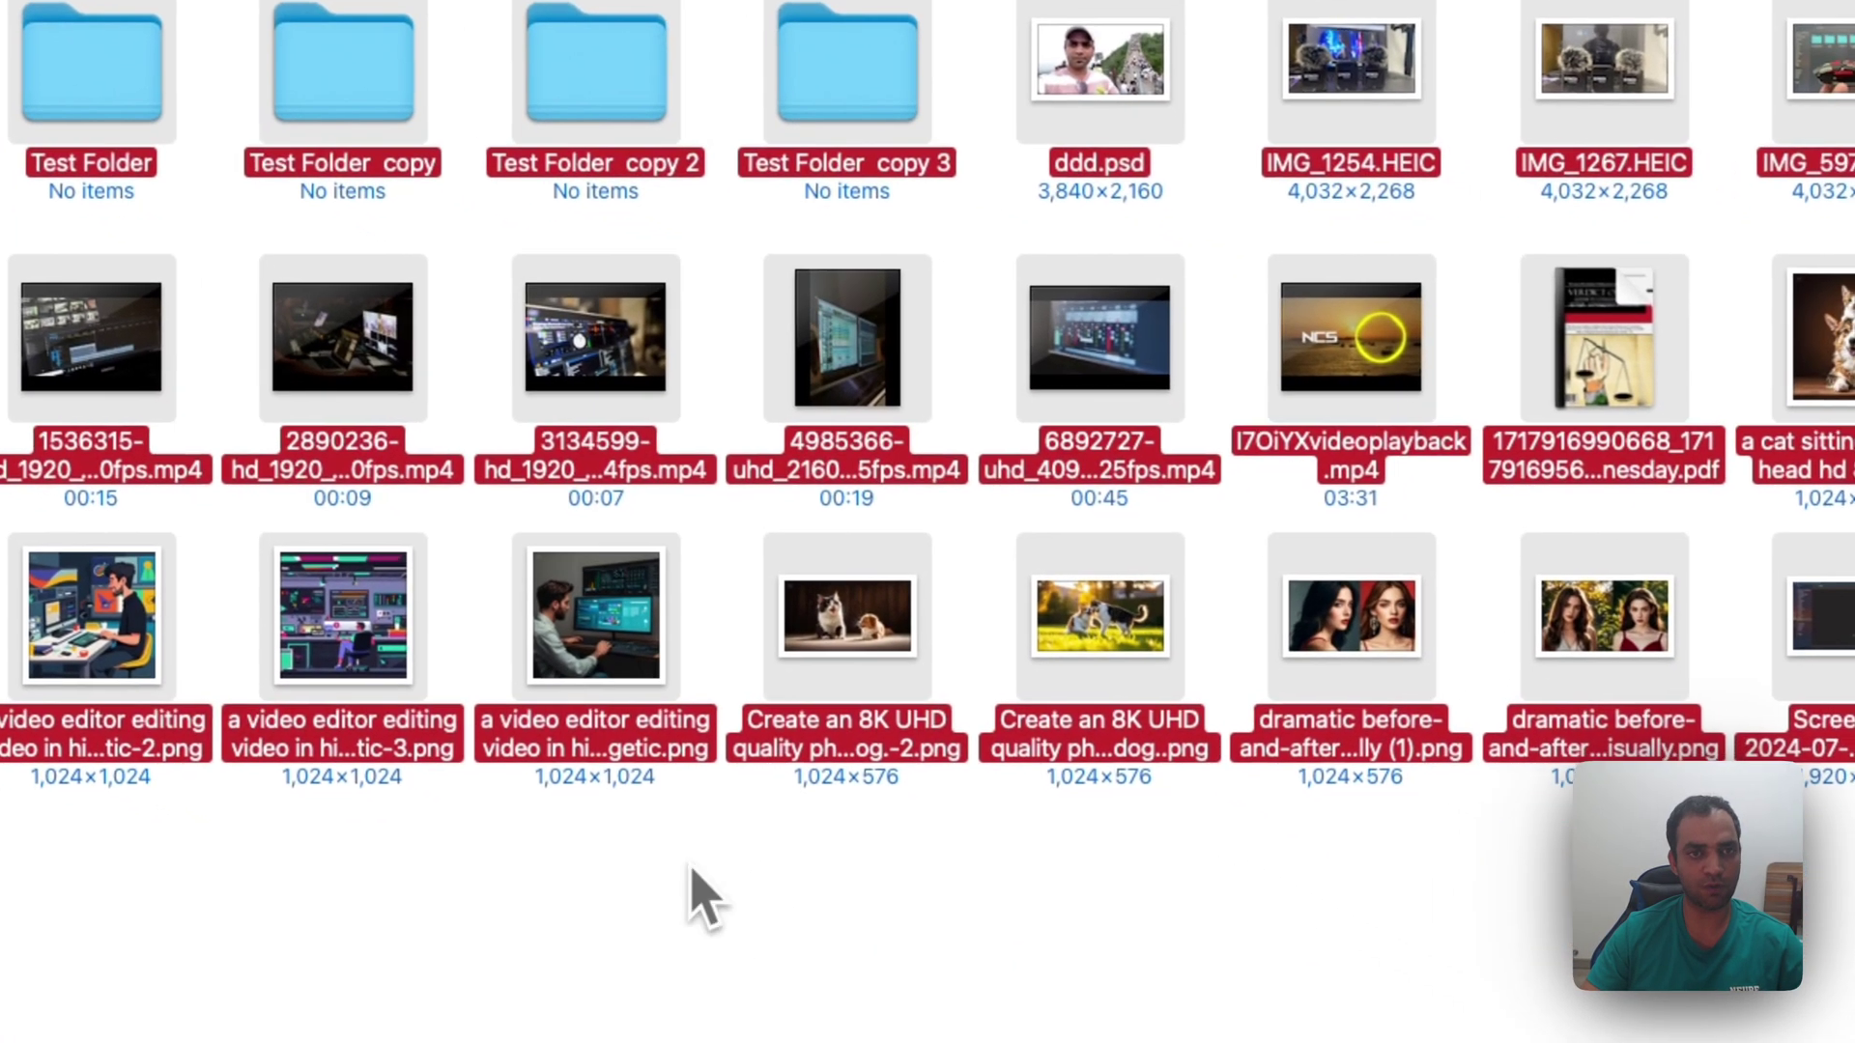
Preview IMG_1254.HEIC full screen, step forward to IMG_5976 2.heic, then return to the folder
left_click(874, 467)
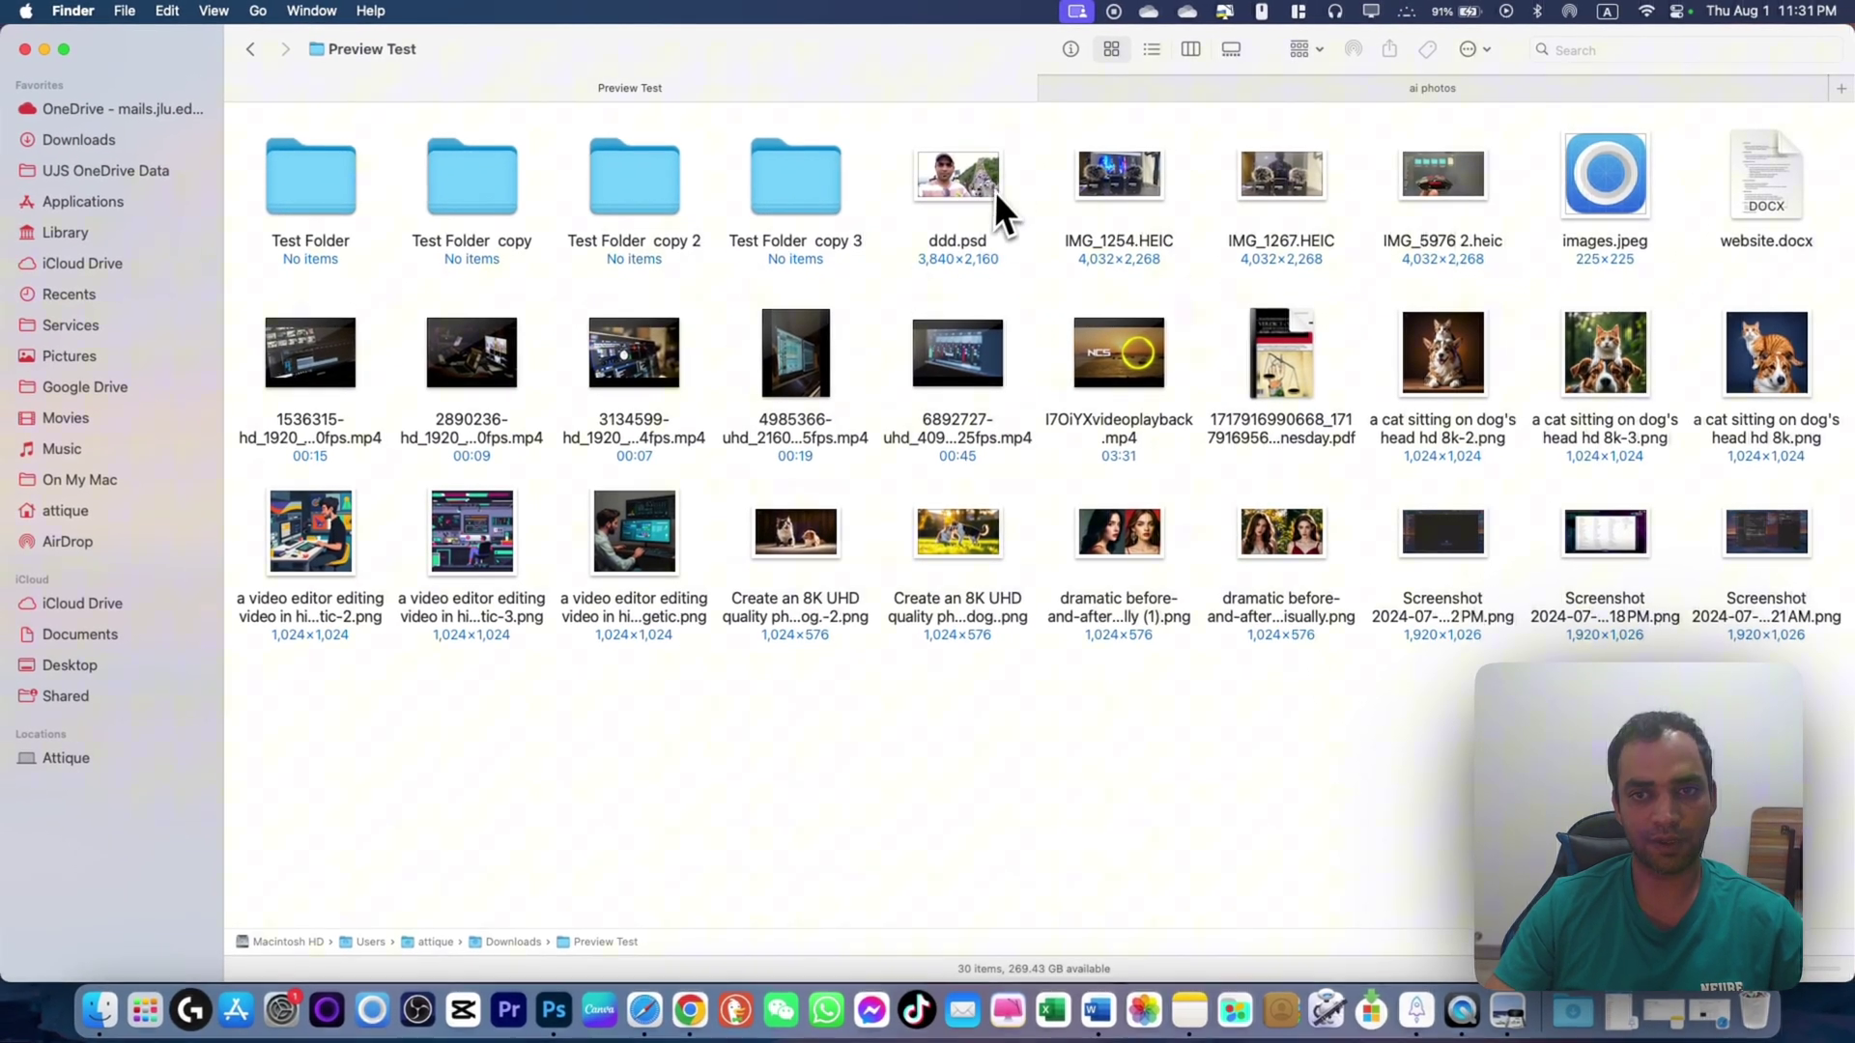
left_click(1118, 175)
key("space")
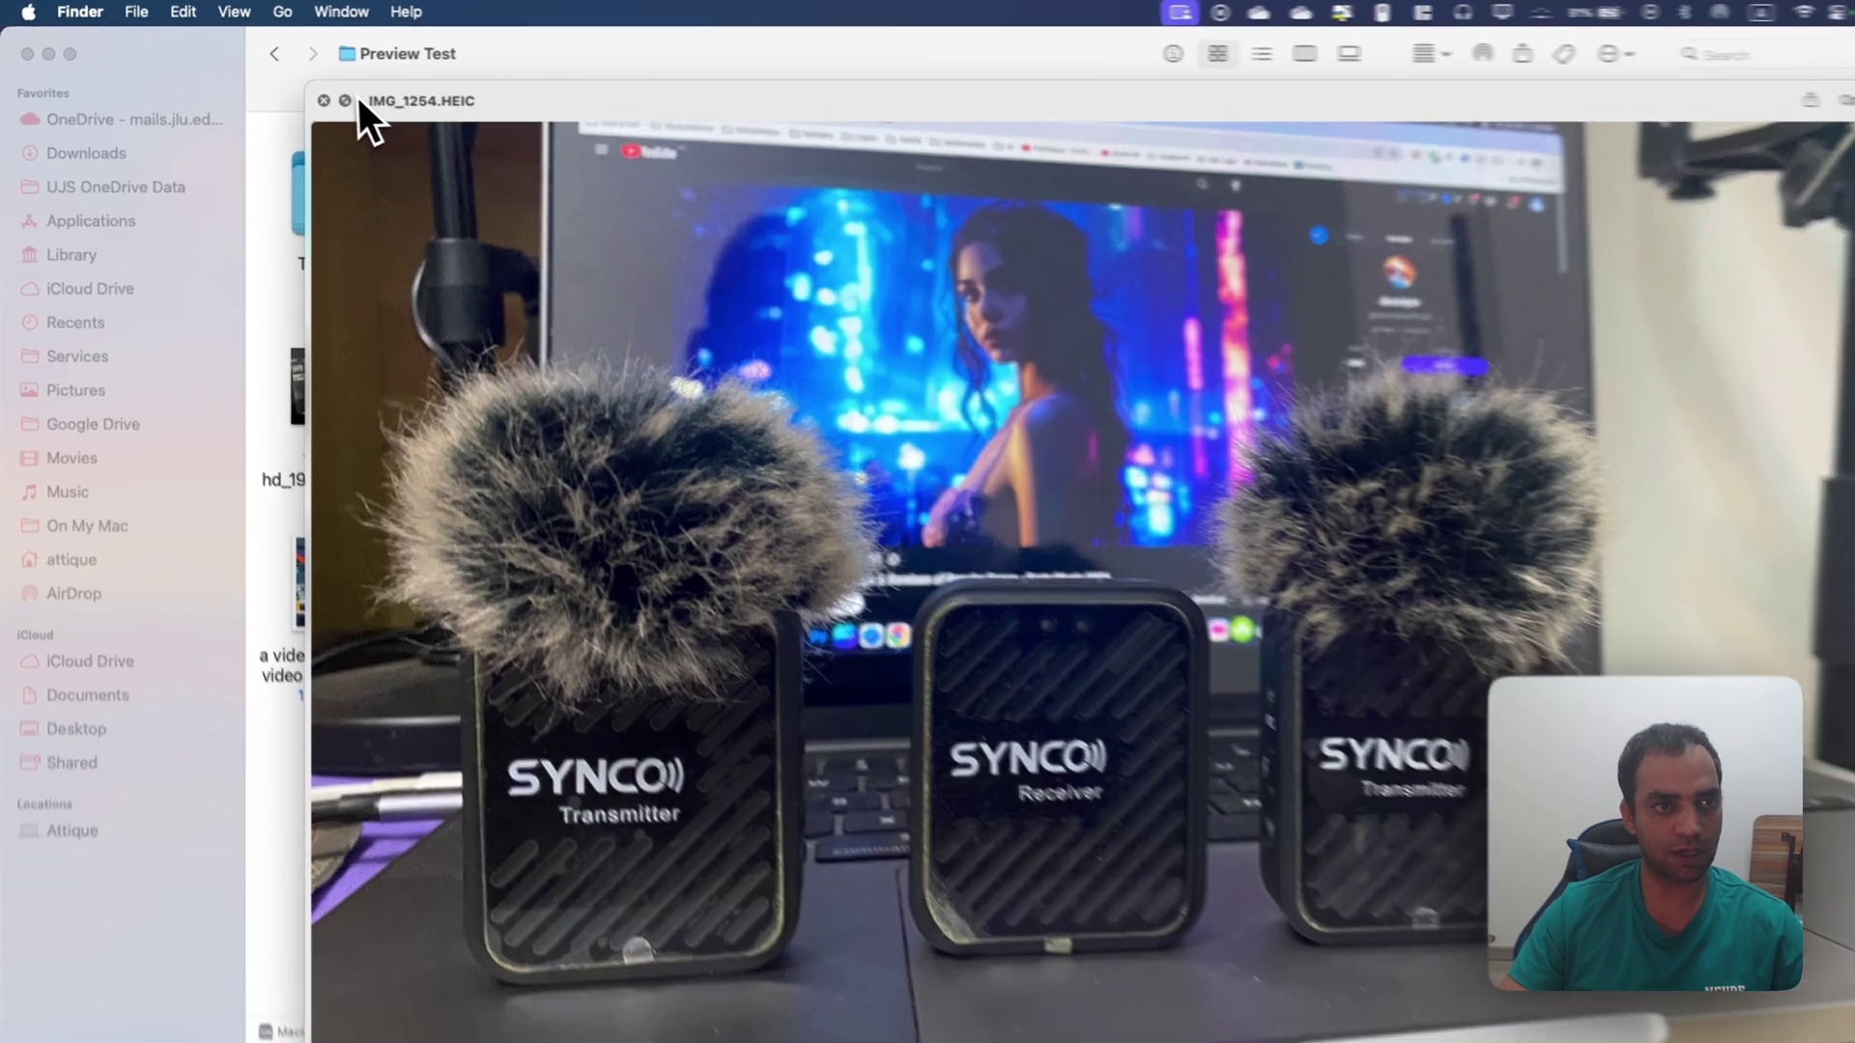
left_click(314, 92)
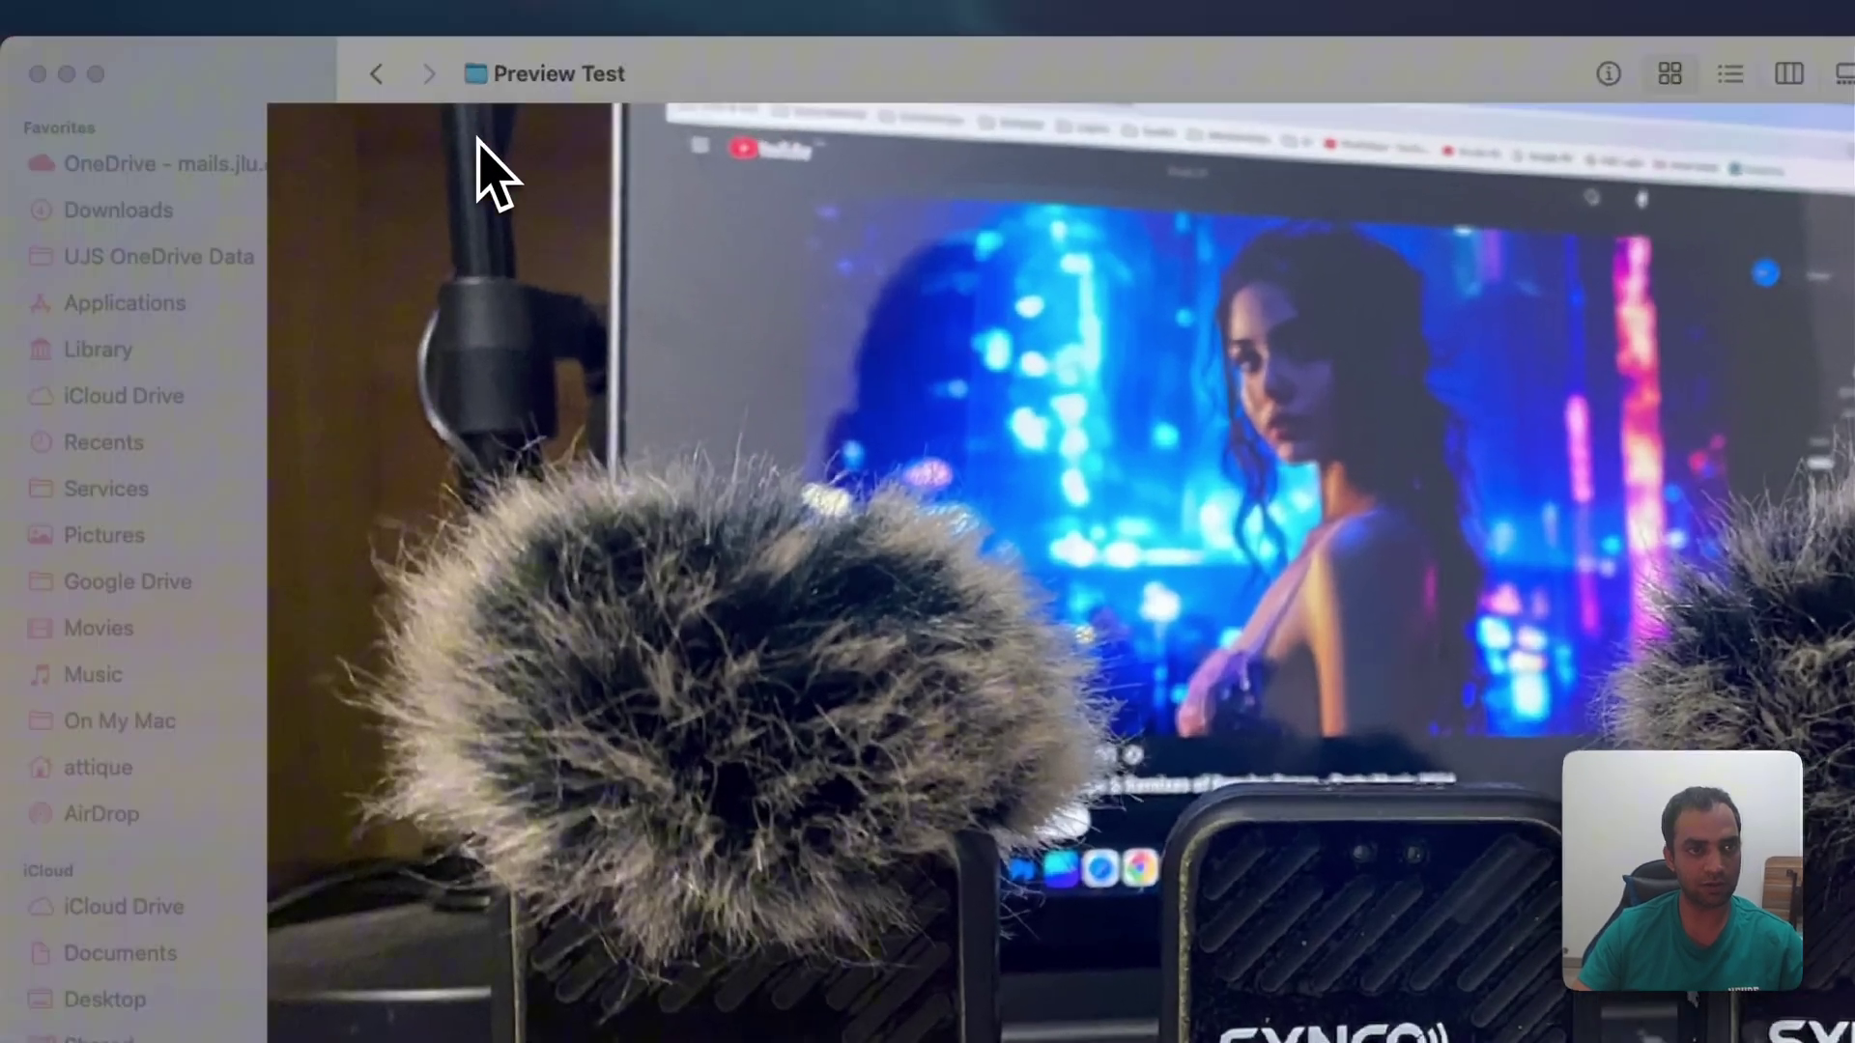
key("Right")
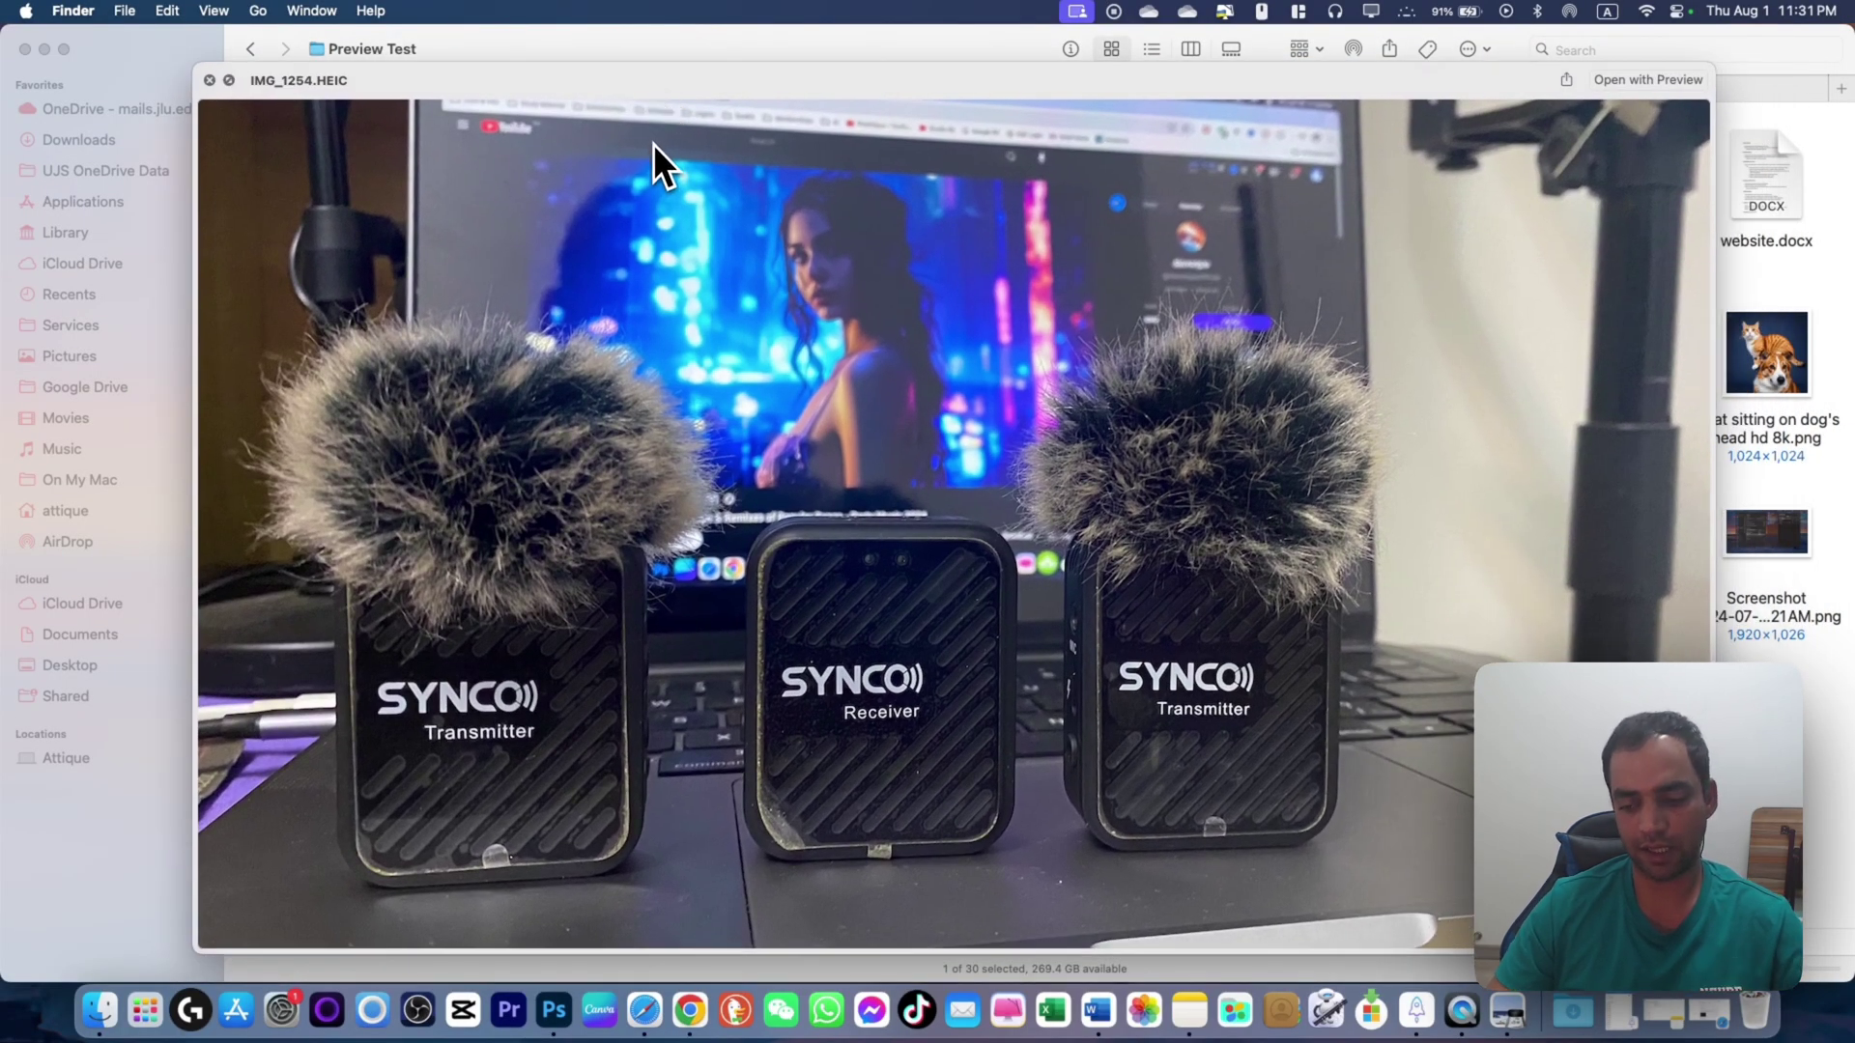
key("Right")
key("Right")
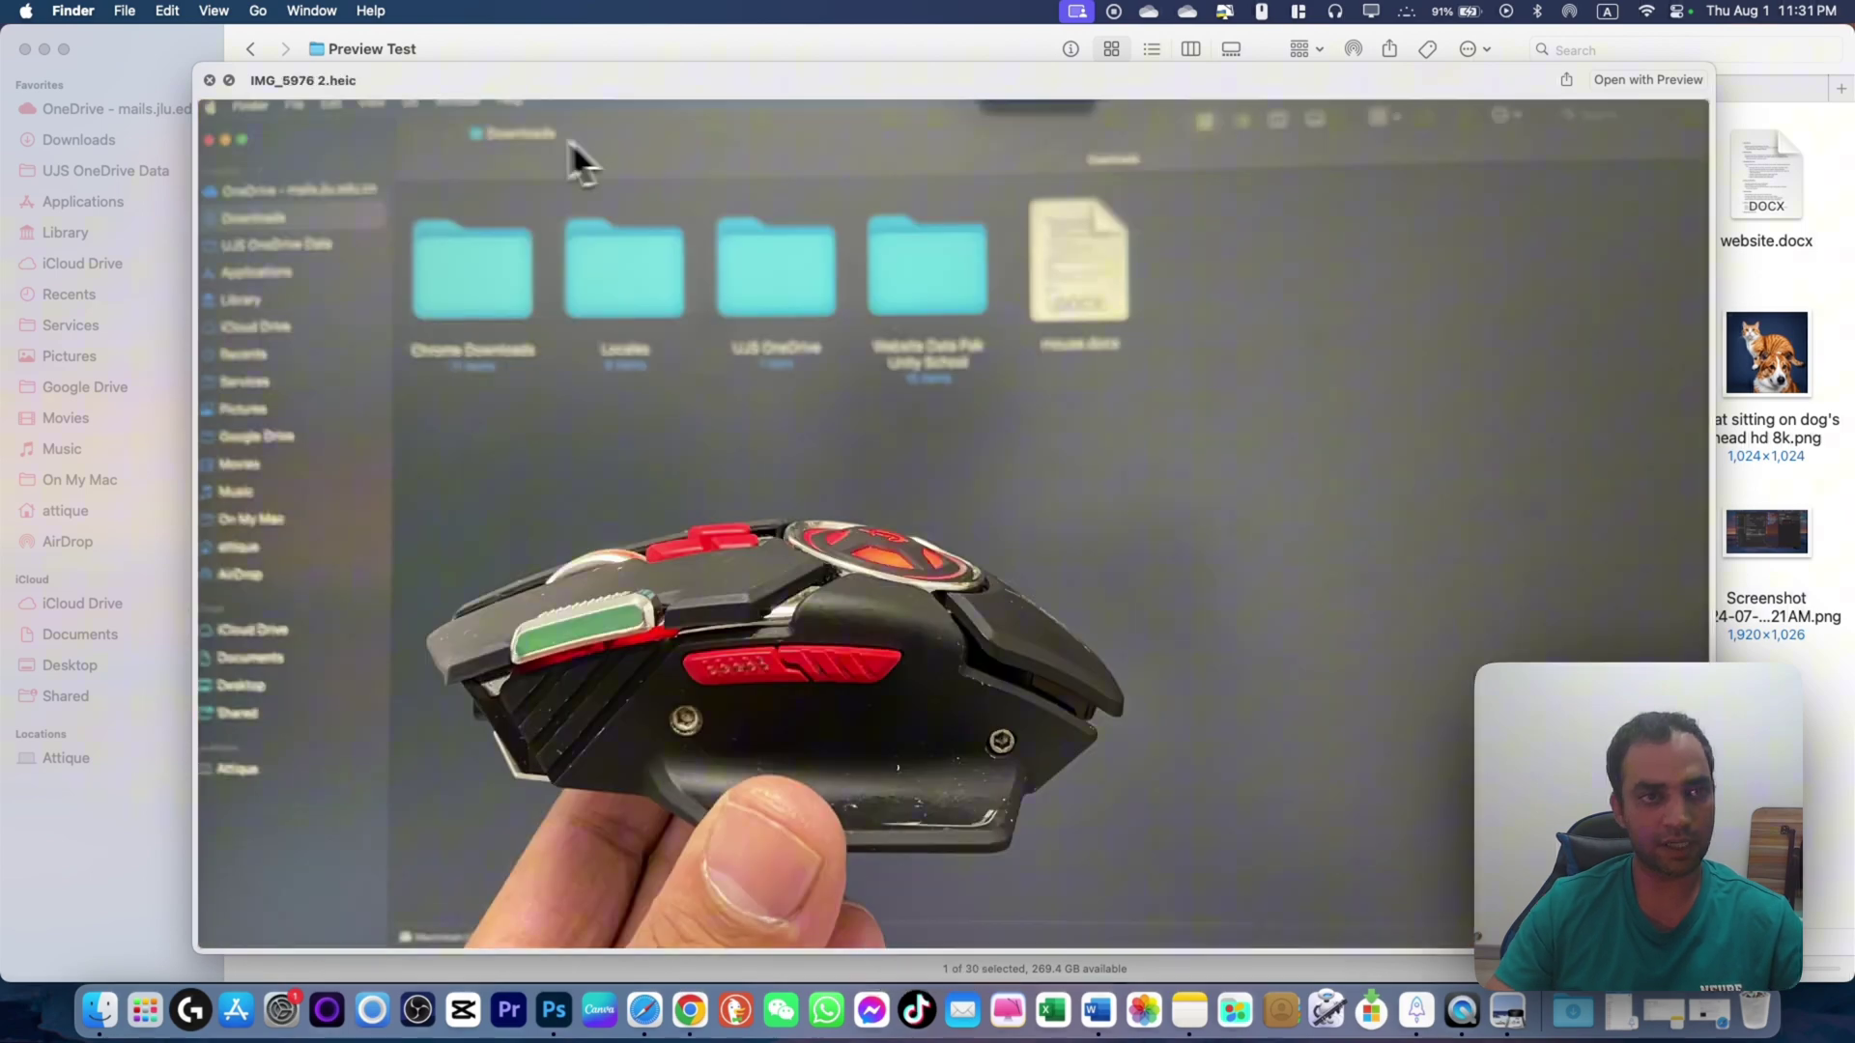
left_click(209, 80)
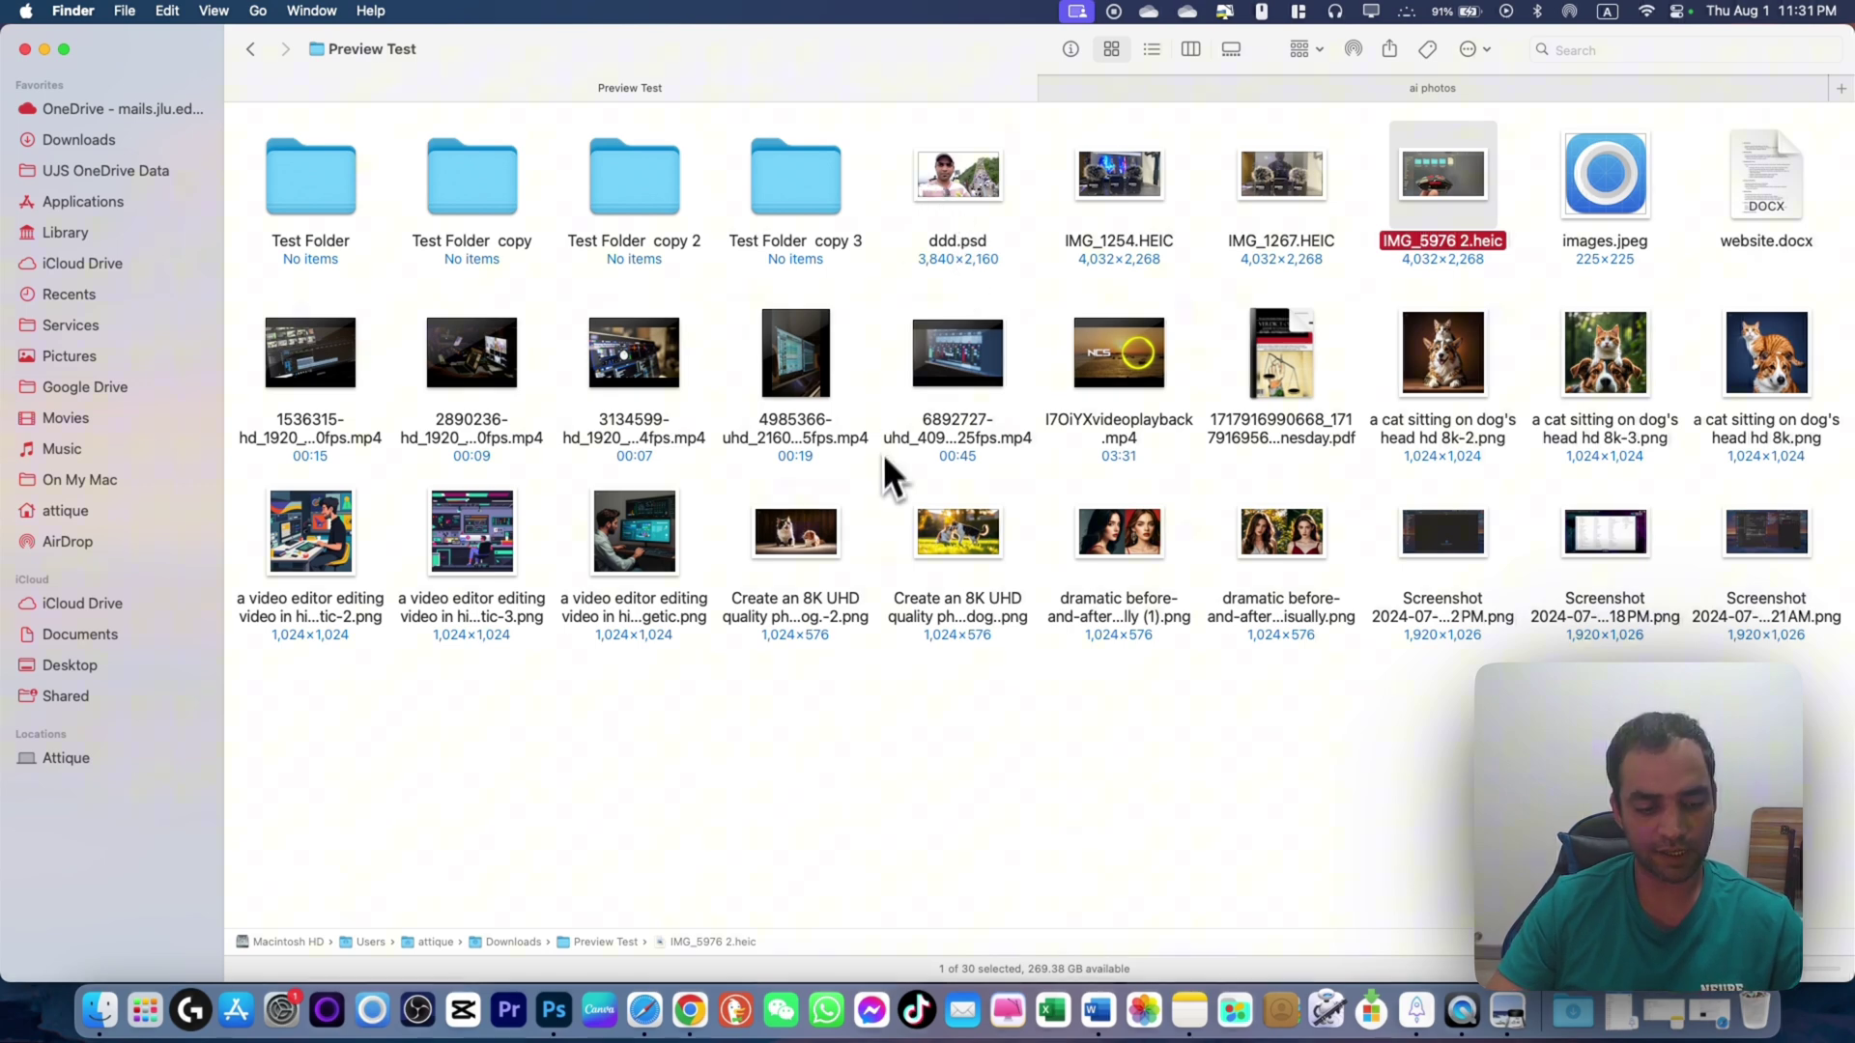
Run a full-screen Quick Look slideshow of every file, skip ahead, then exit it
key("super+a")
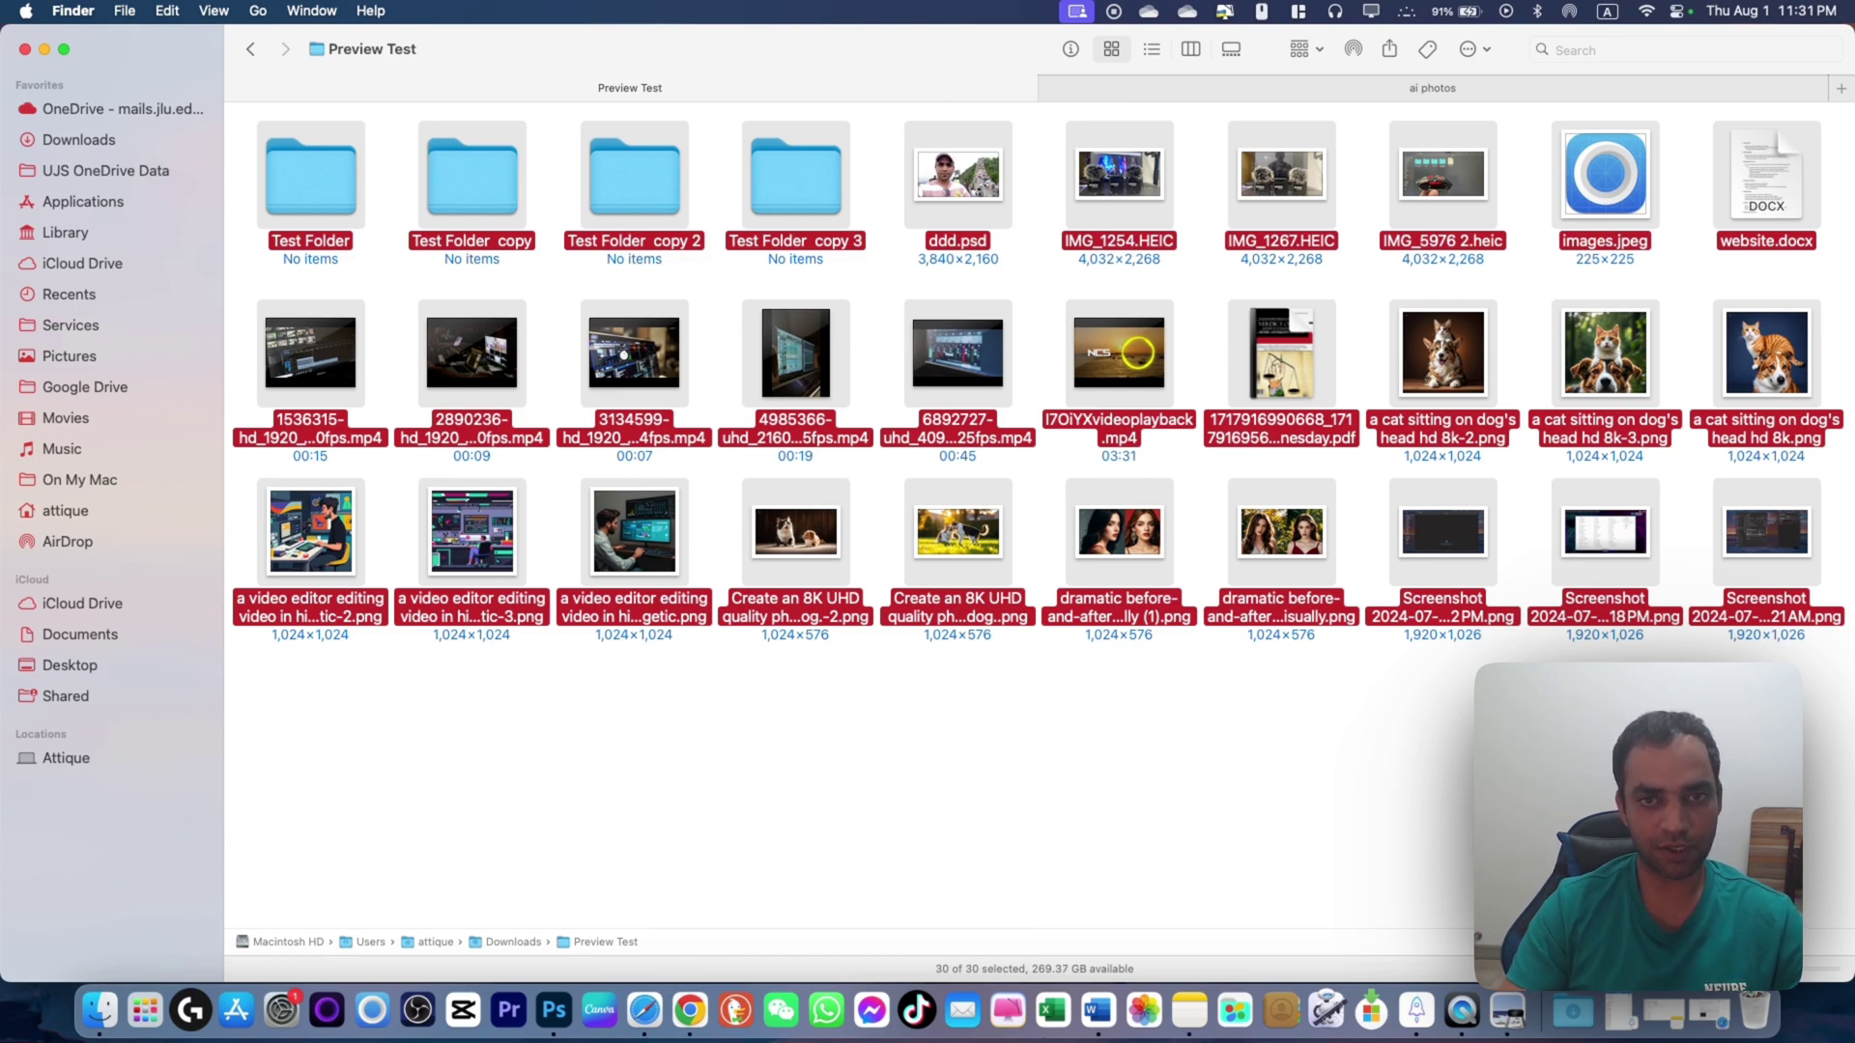
key("alt+space")
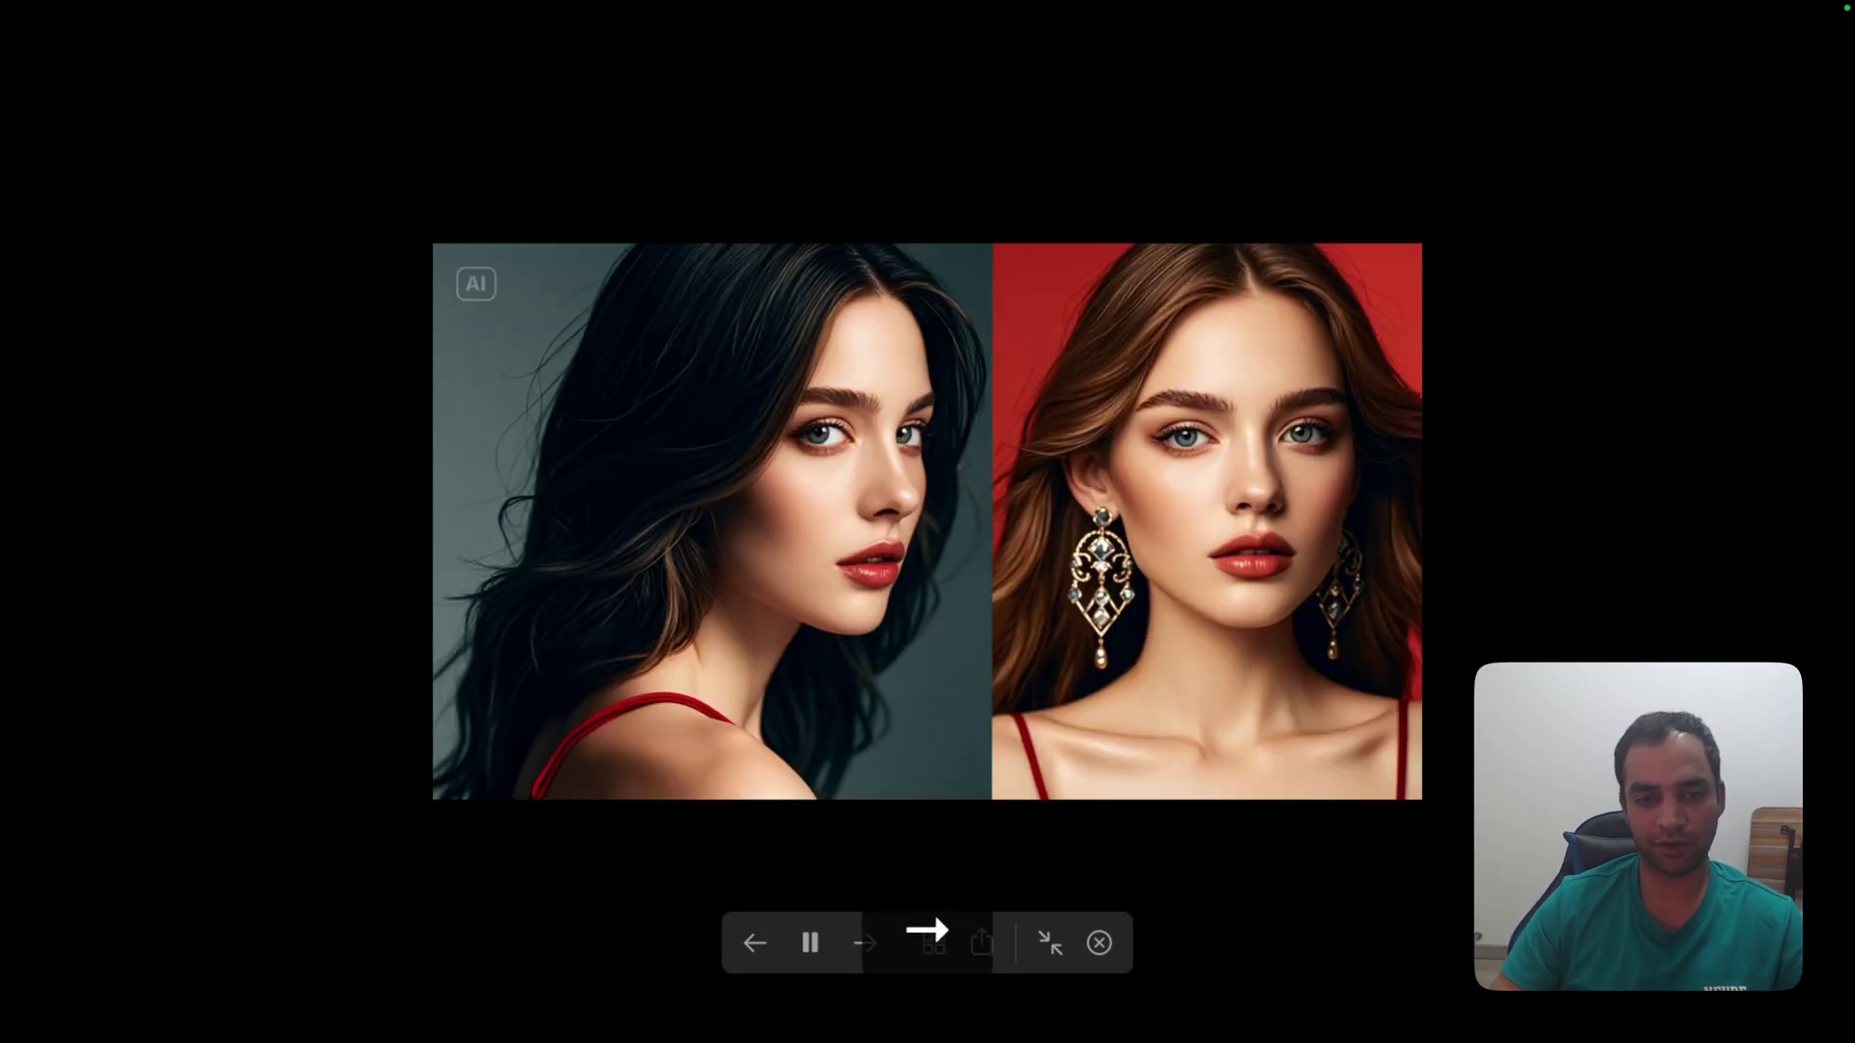
key("Right")
key("Right")
key("Right")
key("Right")
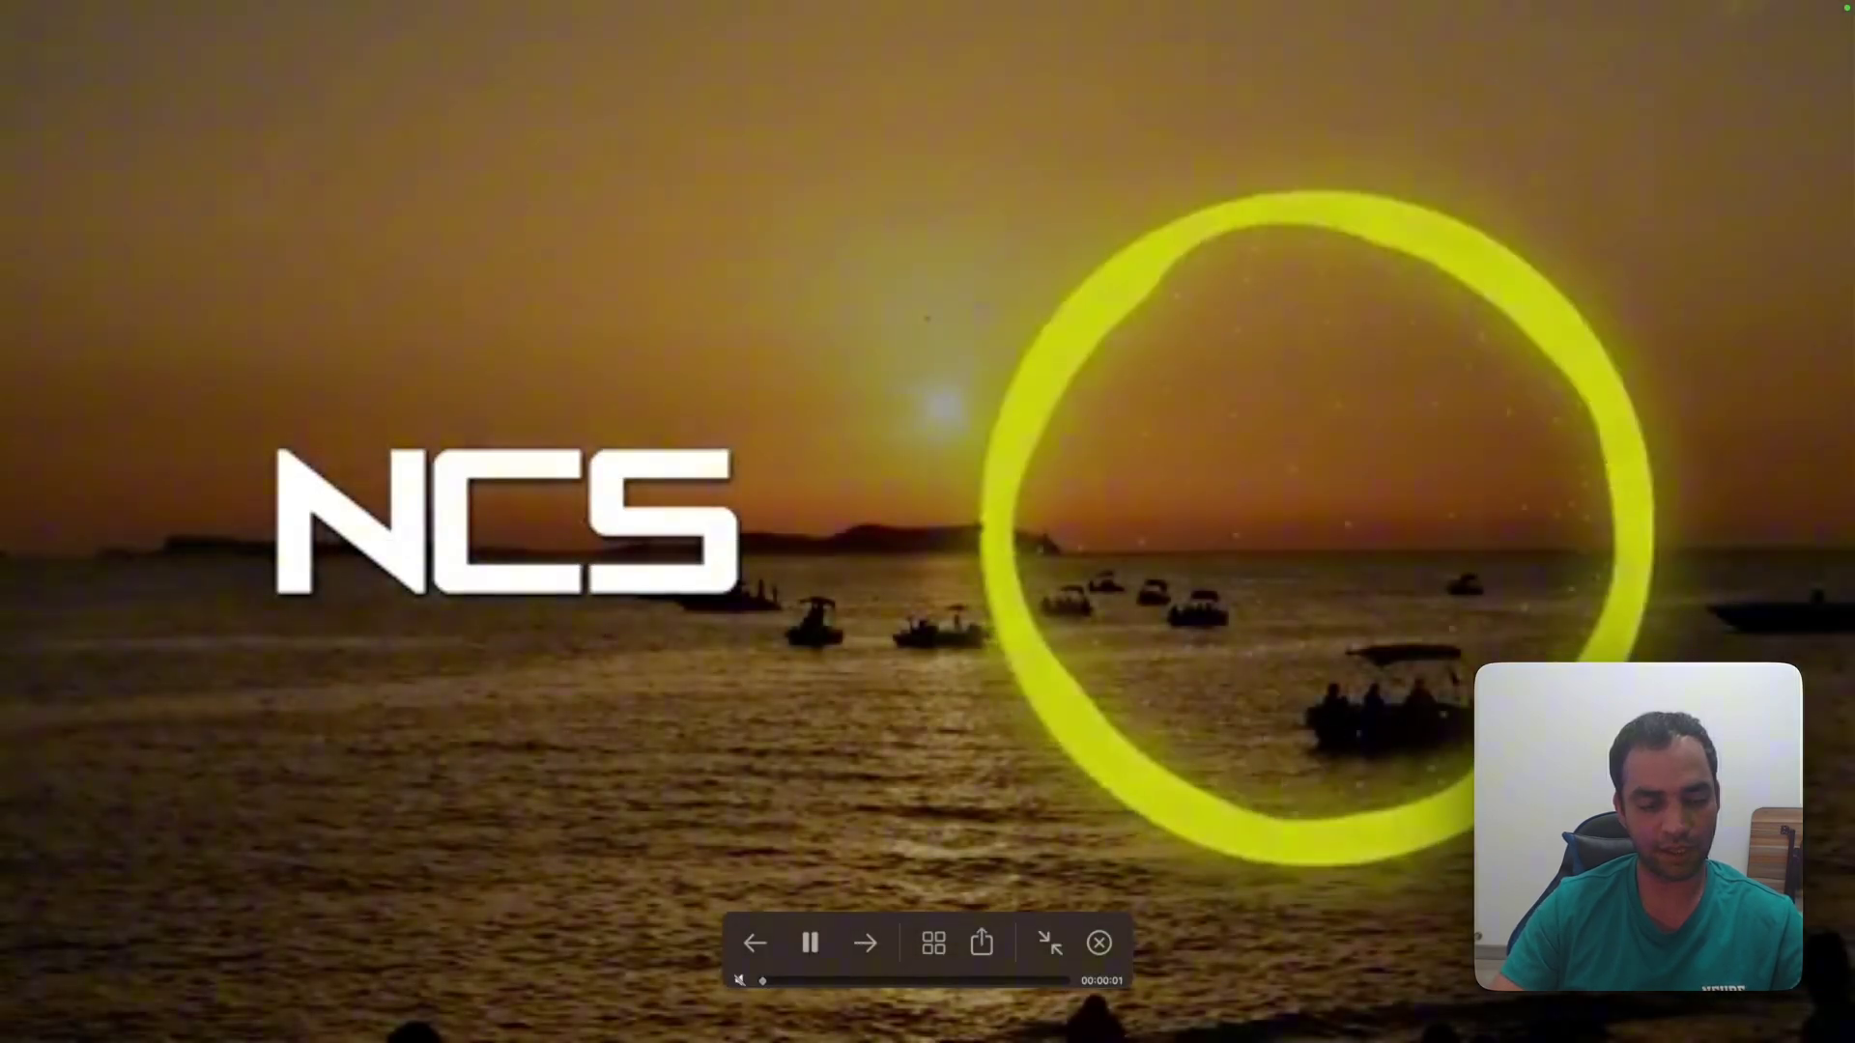
key("Escape")
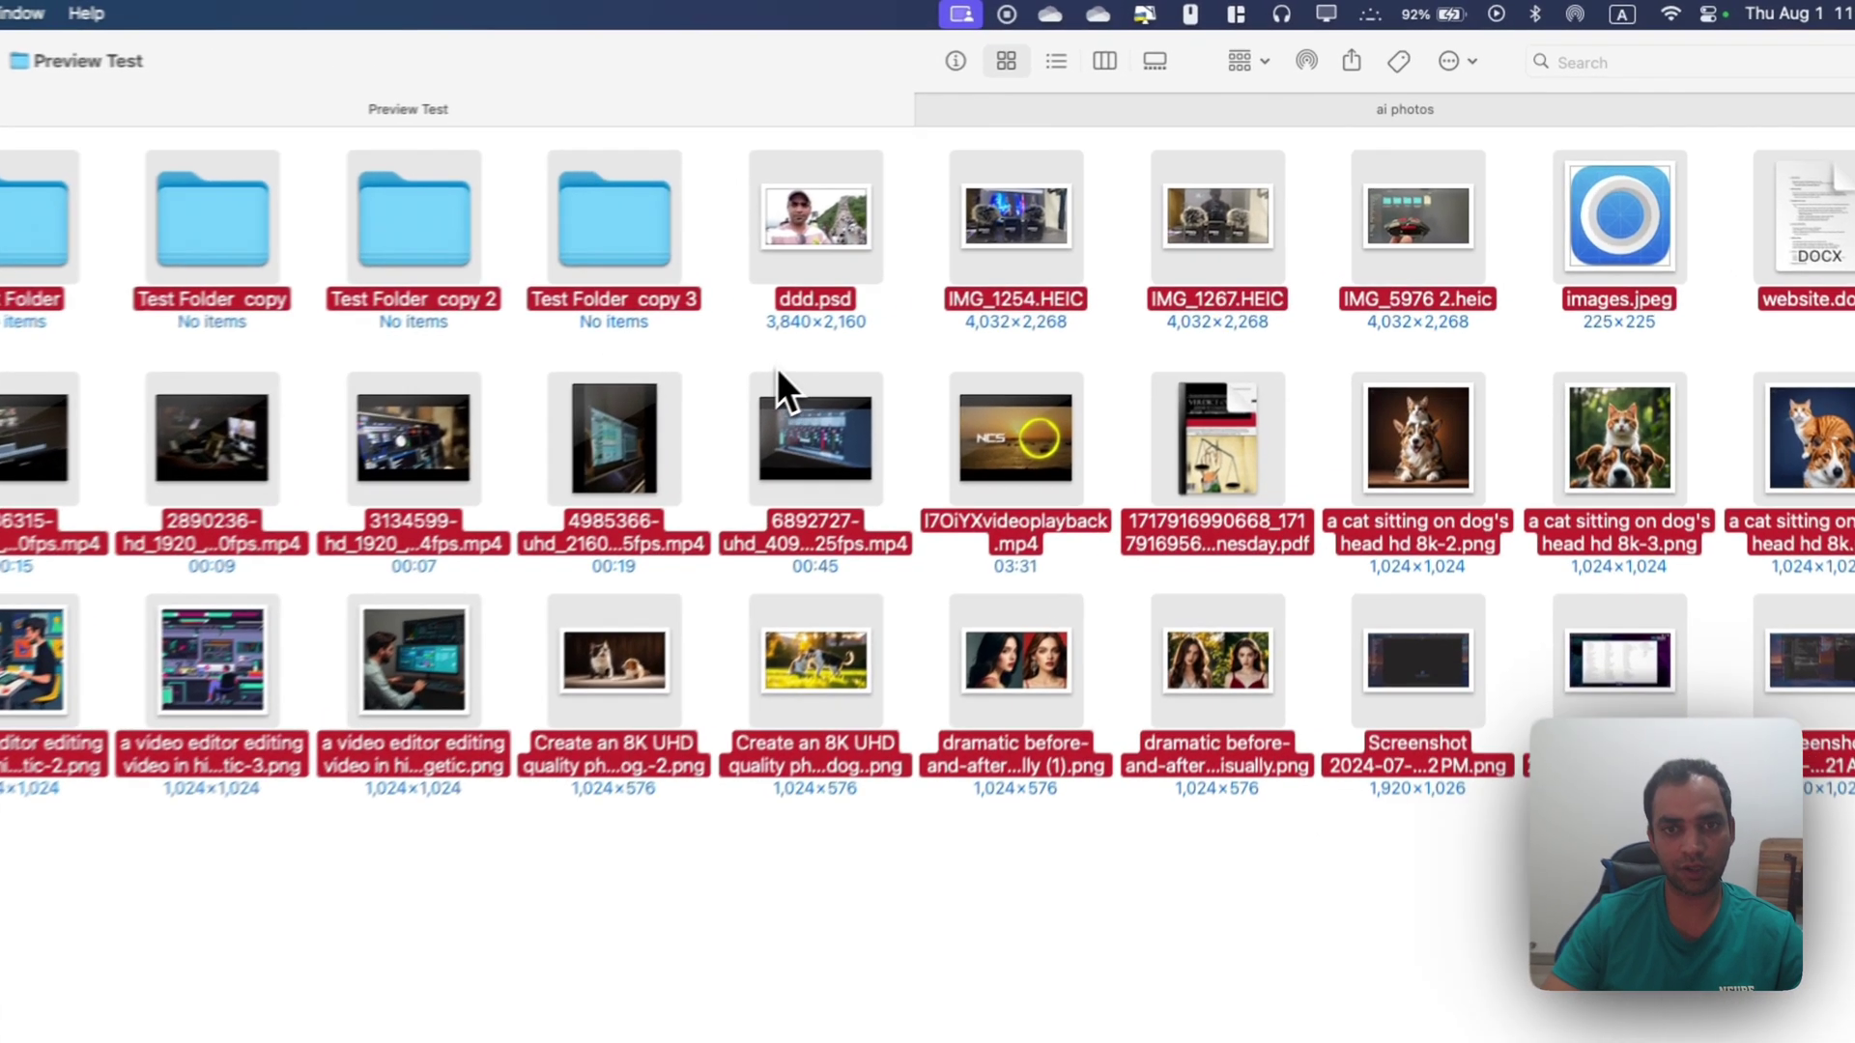
Select the top-row files from ddd.psd to website.docx and preview them full screen
left_click(818, 287)
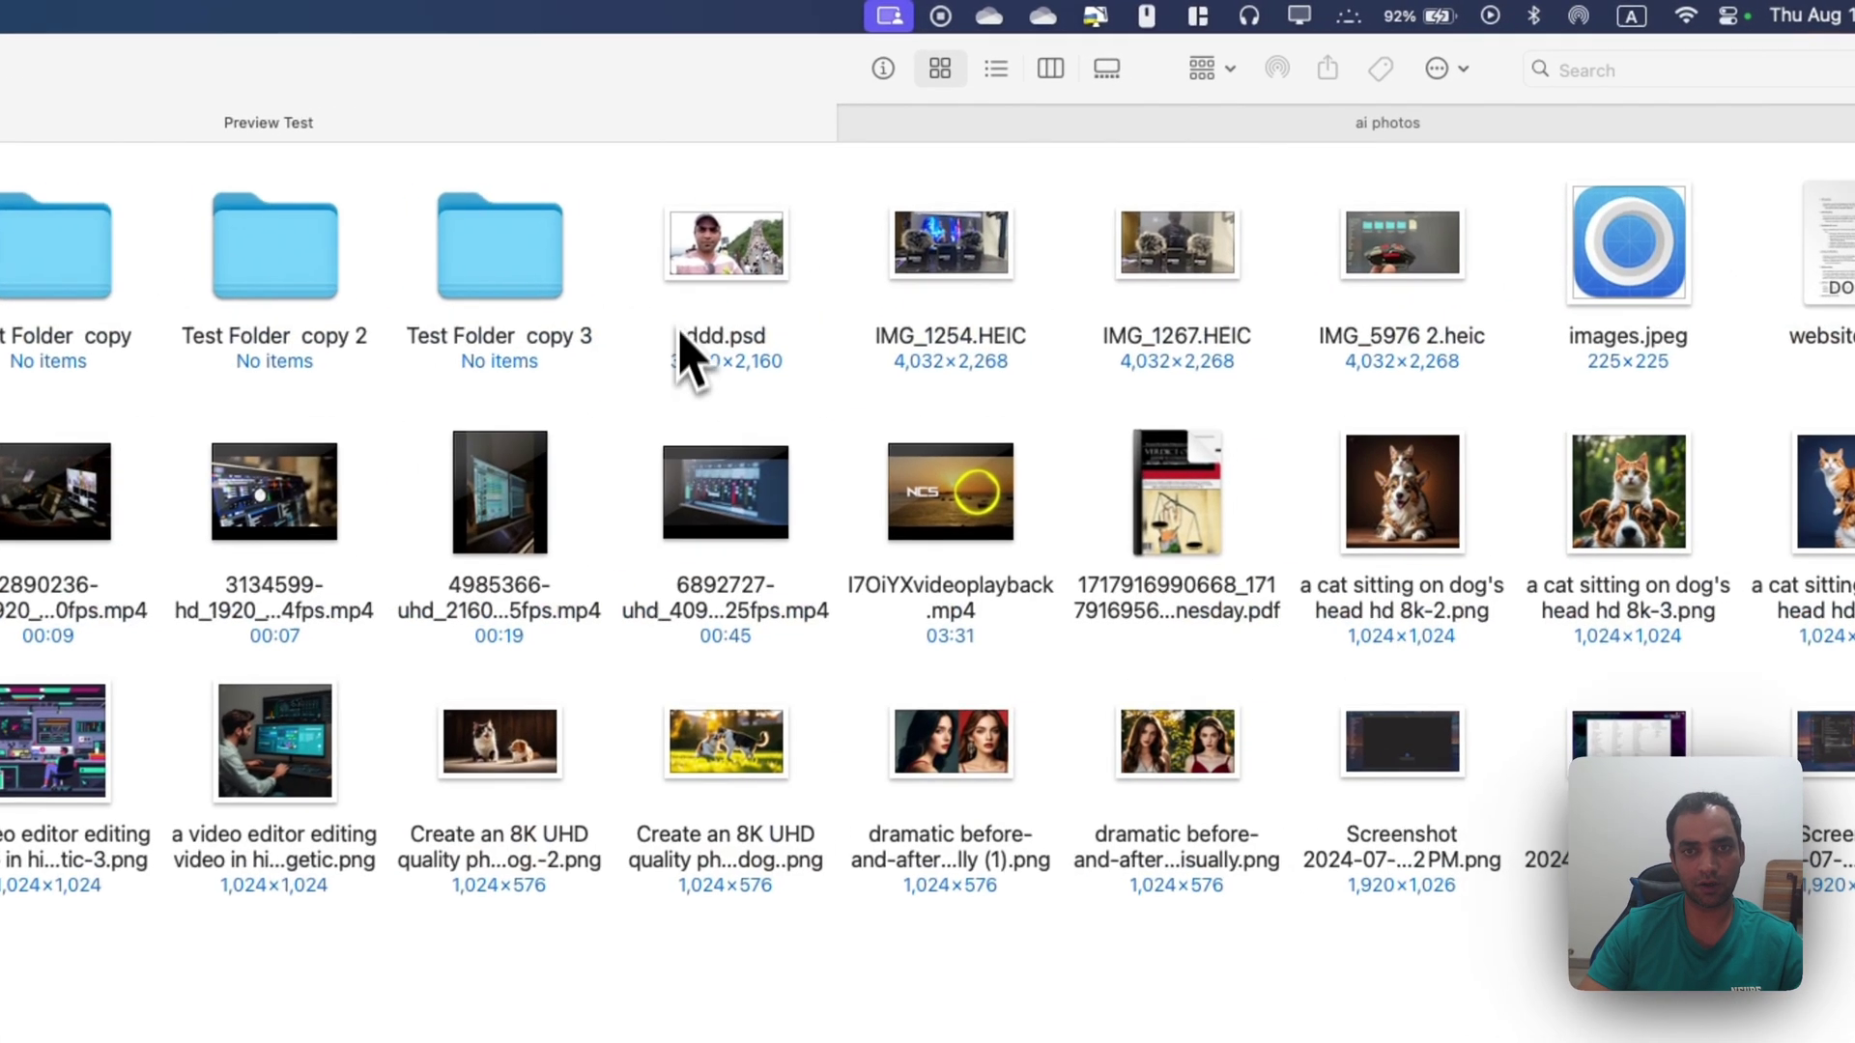
left_click_drag(652, 225, 1718, 326)
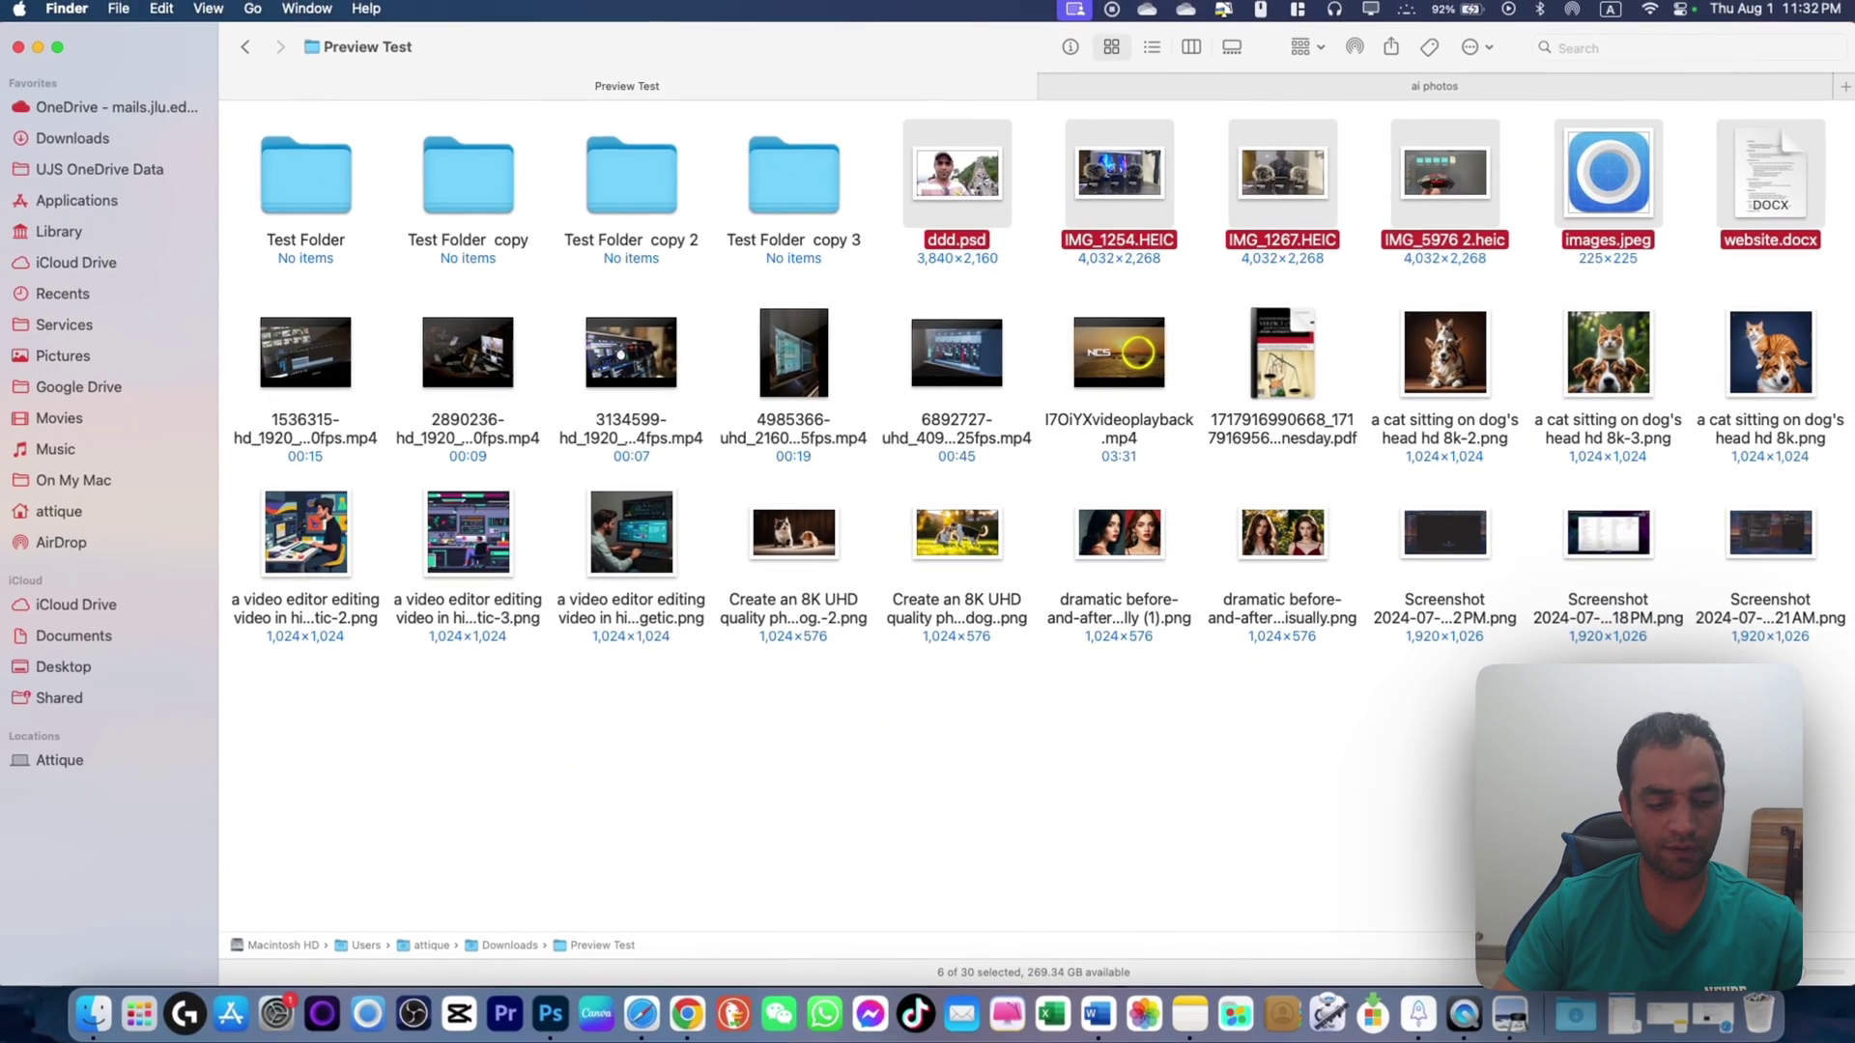
key("alt+space")
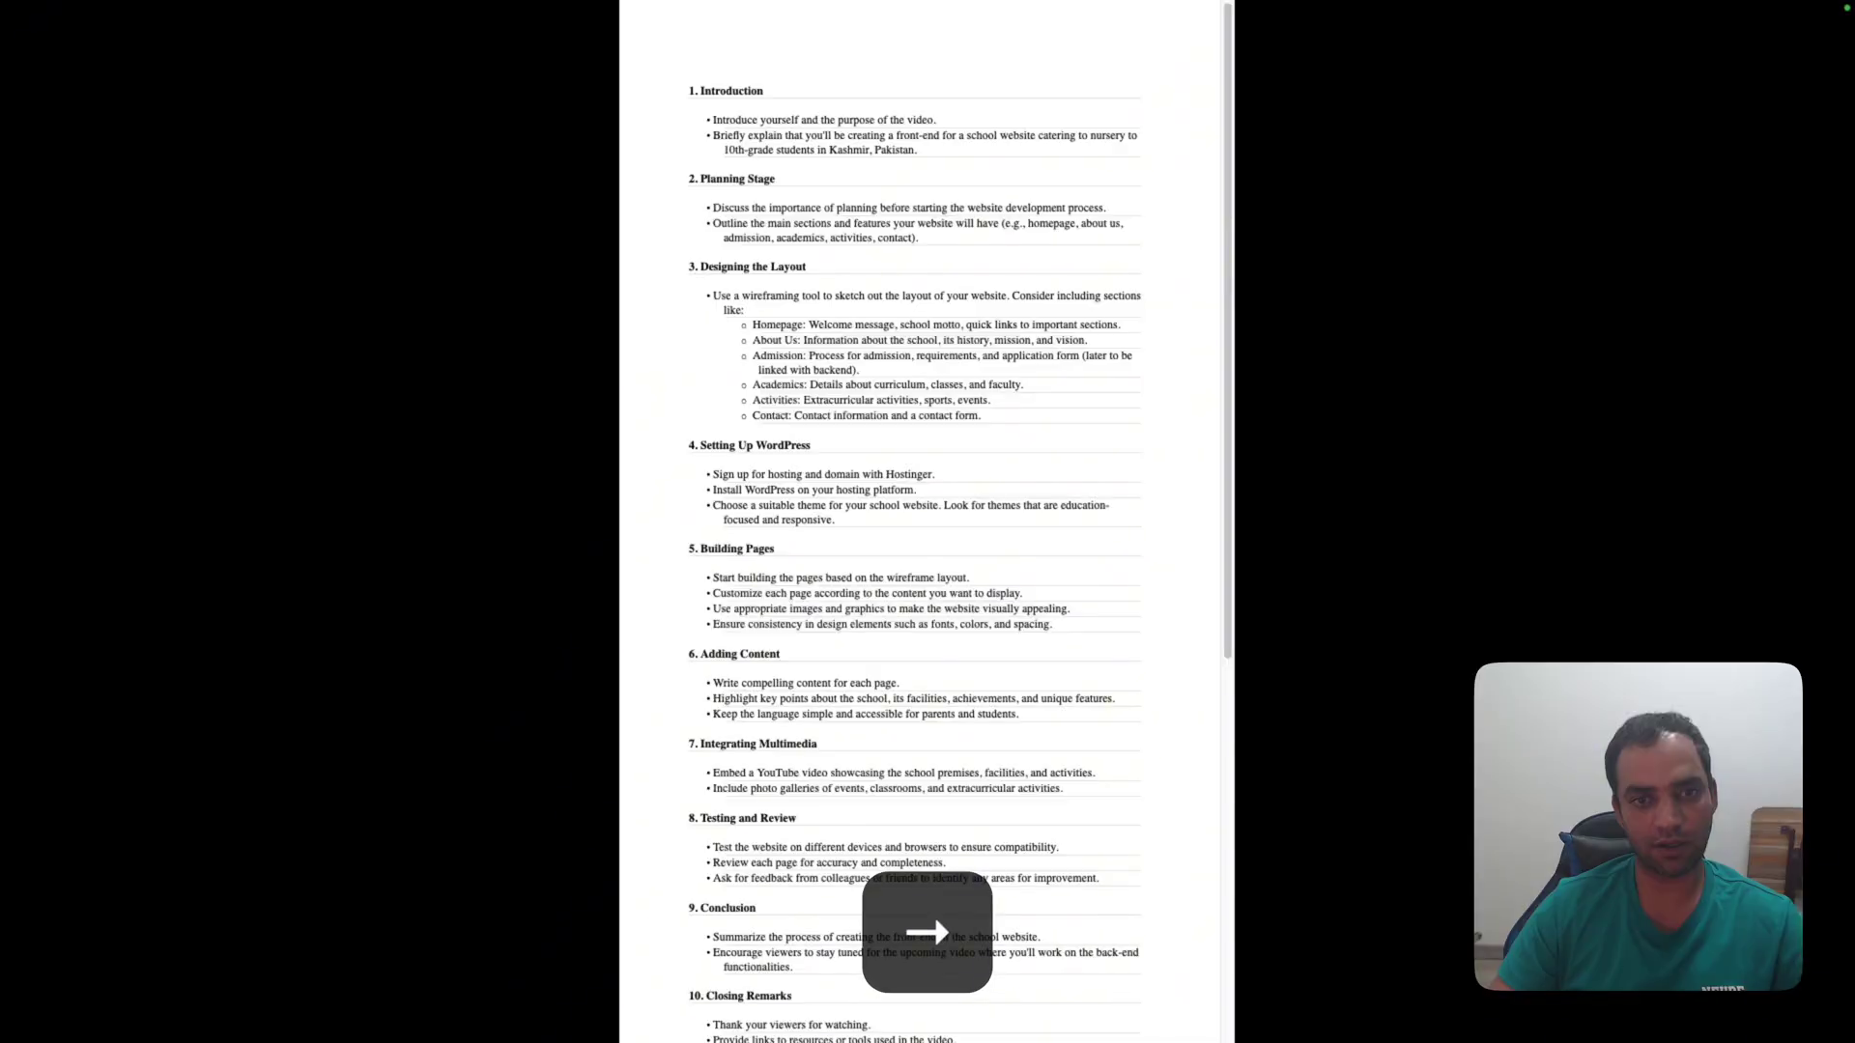
key("Right")
key("Right")
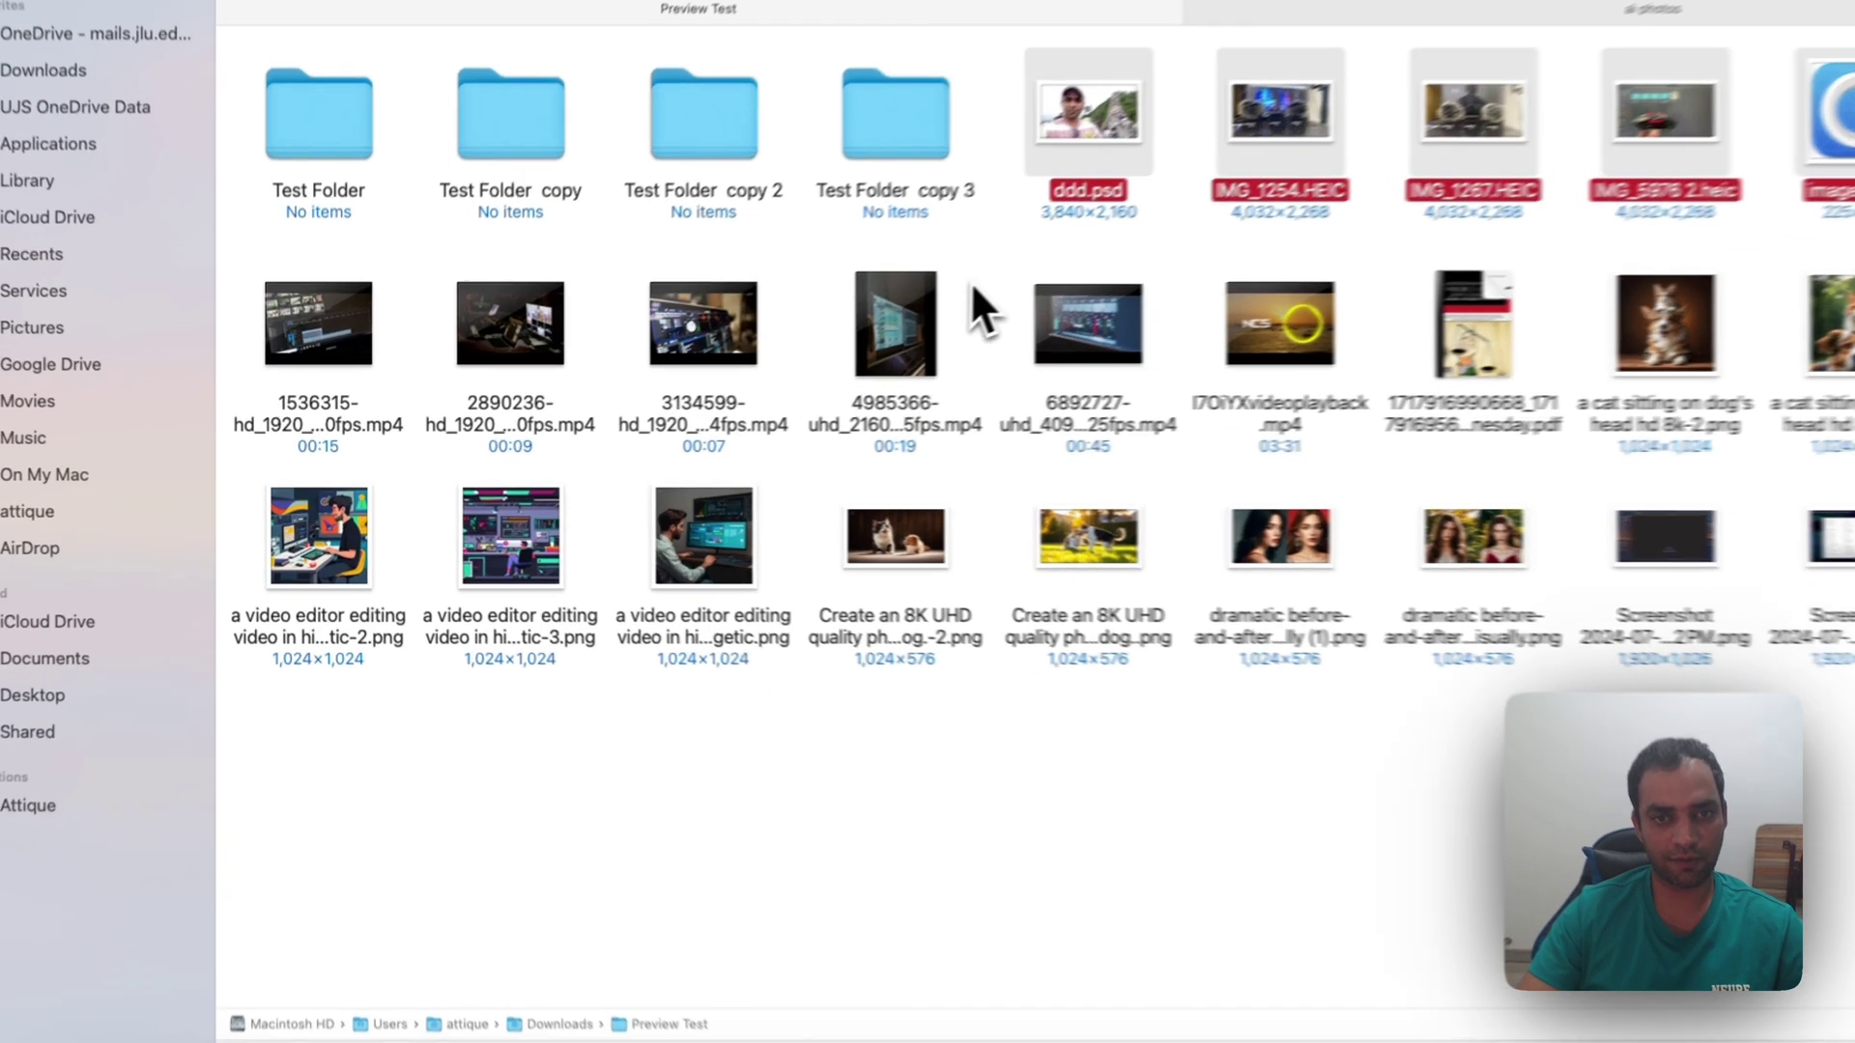
Step to the next slide, then select eight videos and images and clear the selection again
left_click_drag(867, 297, 312, 699)
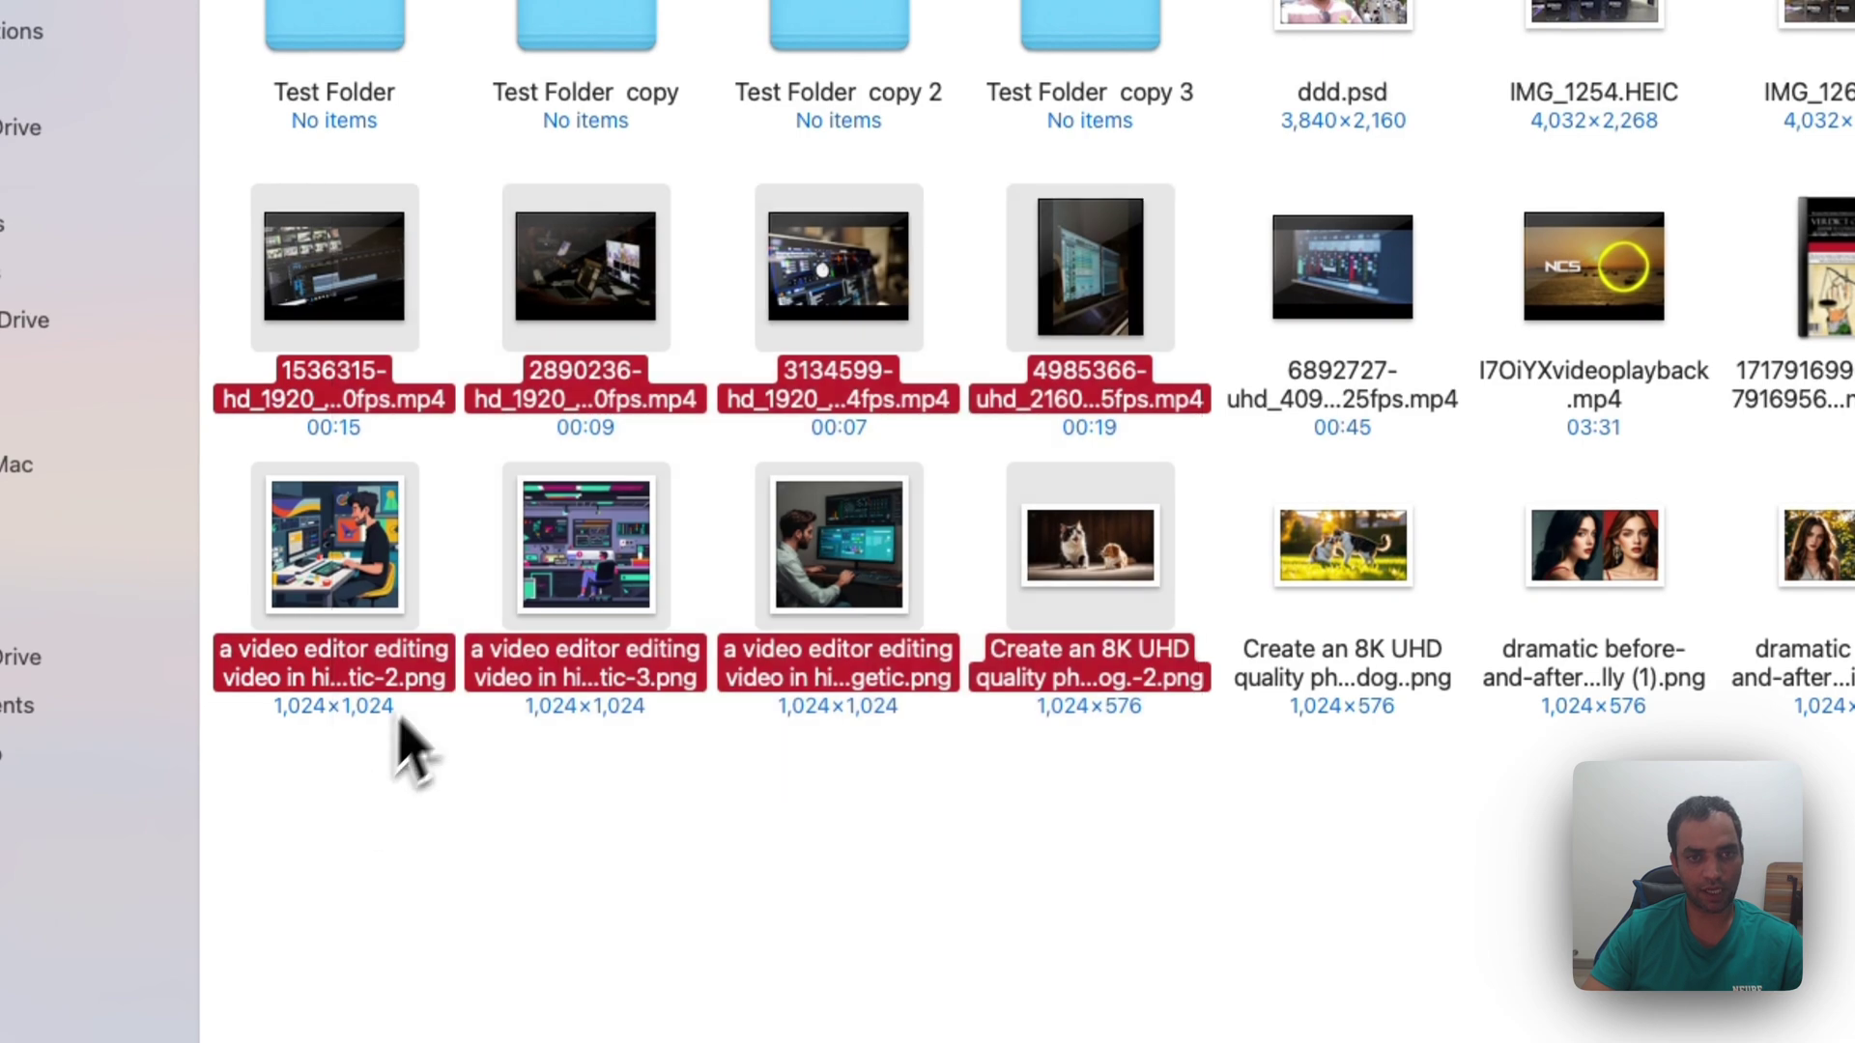
left_click(606, 826)
key("cmd+a")
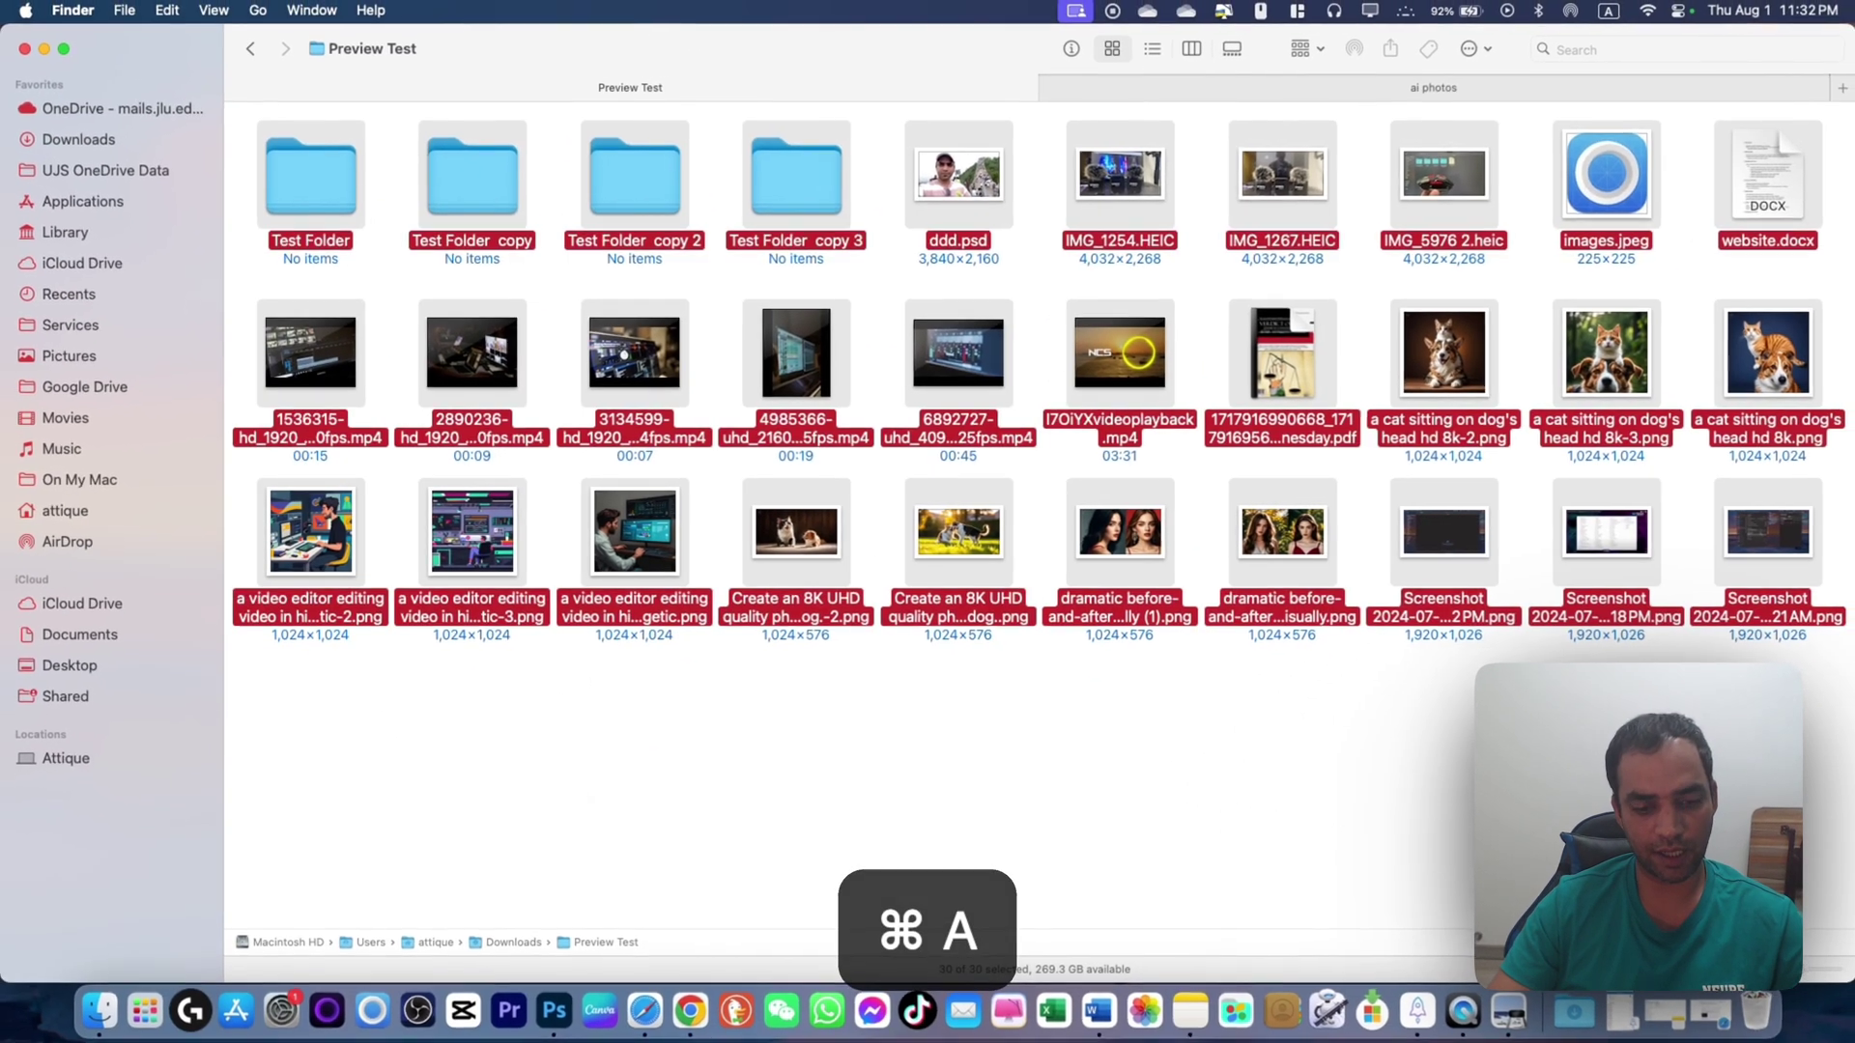
key("alt+space")
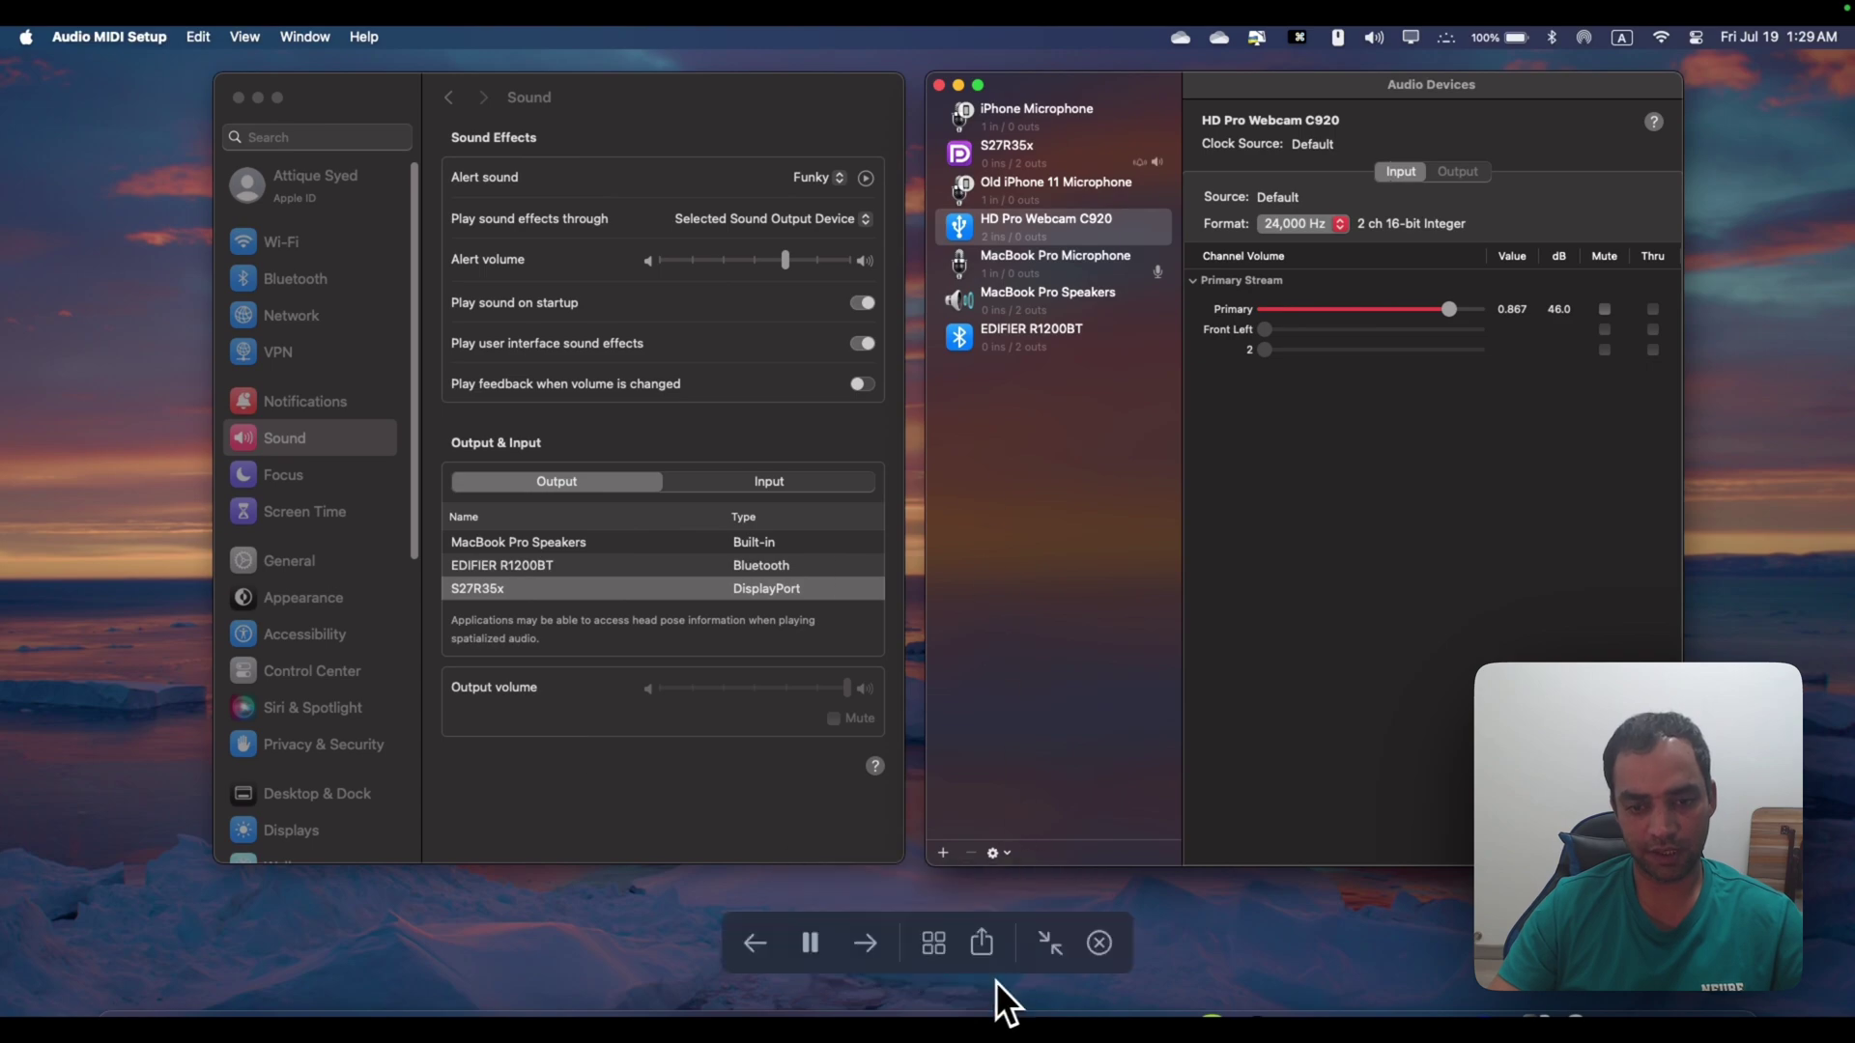
left_click(928, 945)
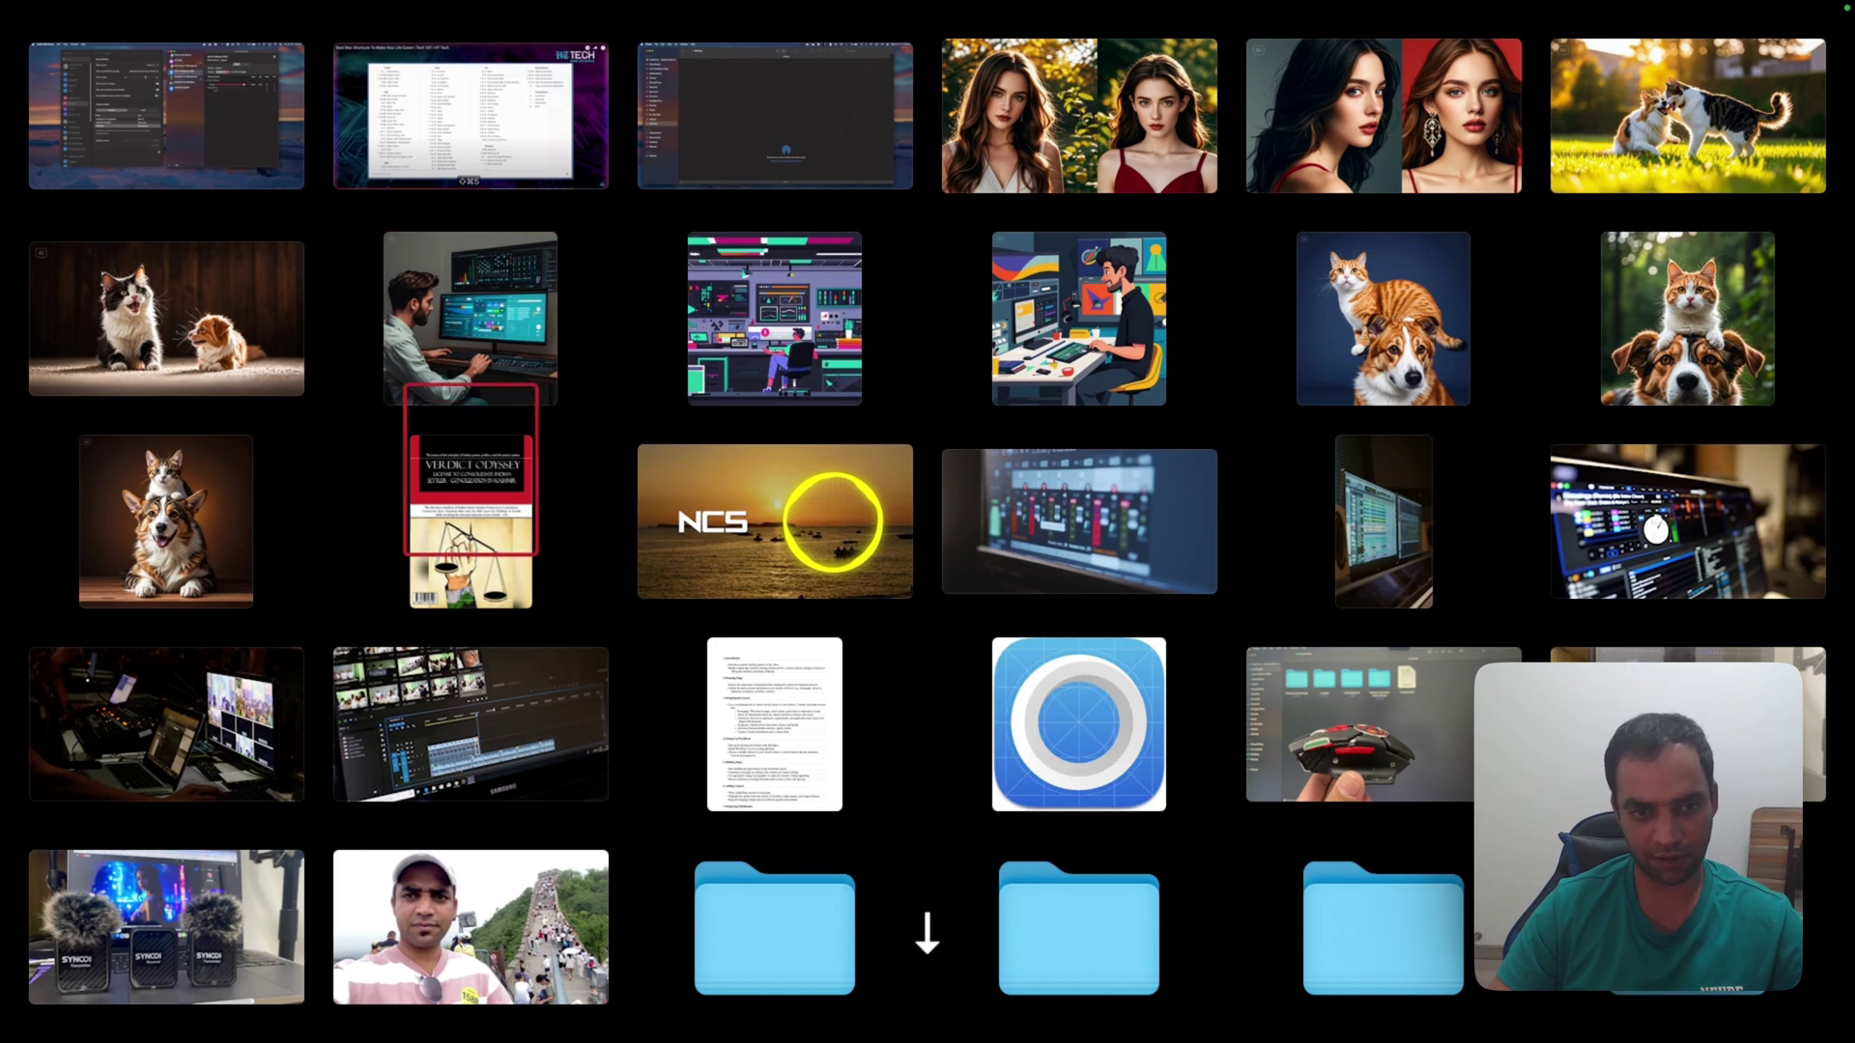
left_click(794, 139)
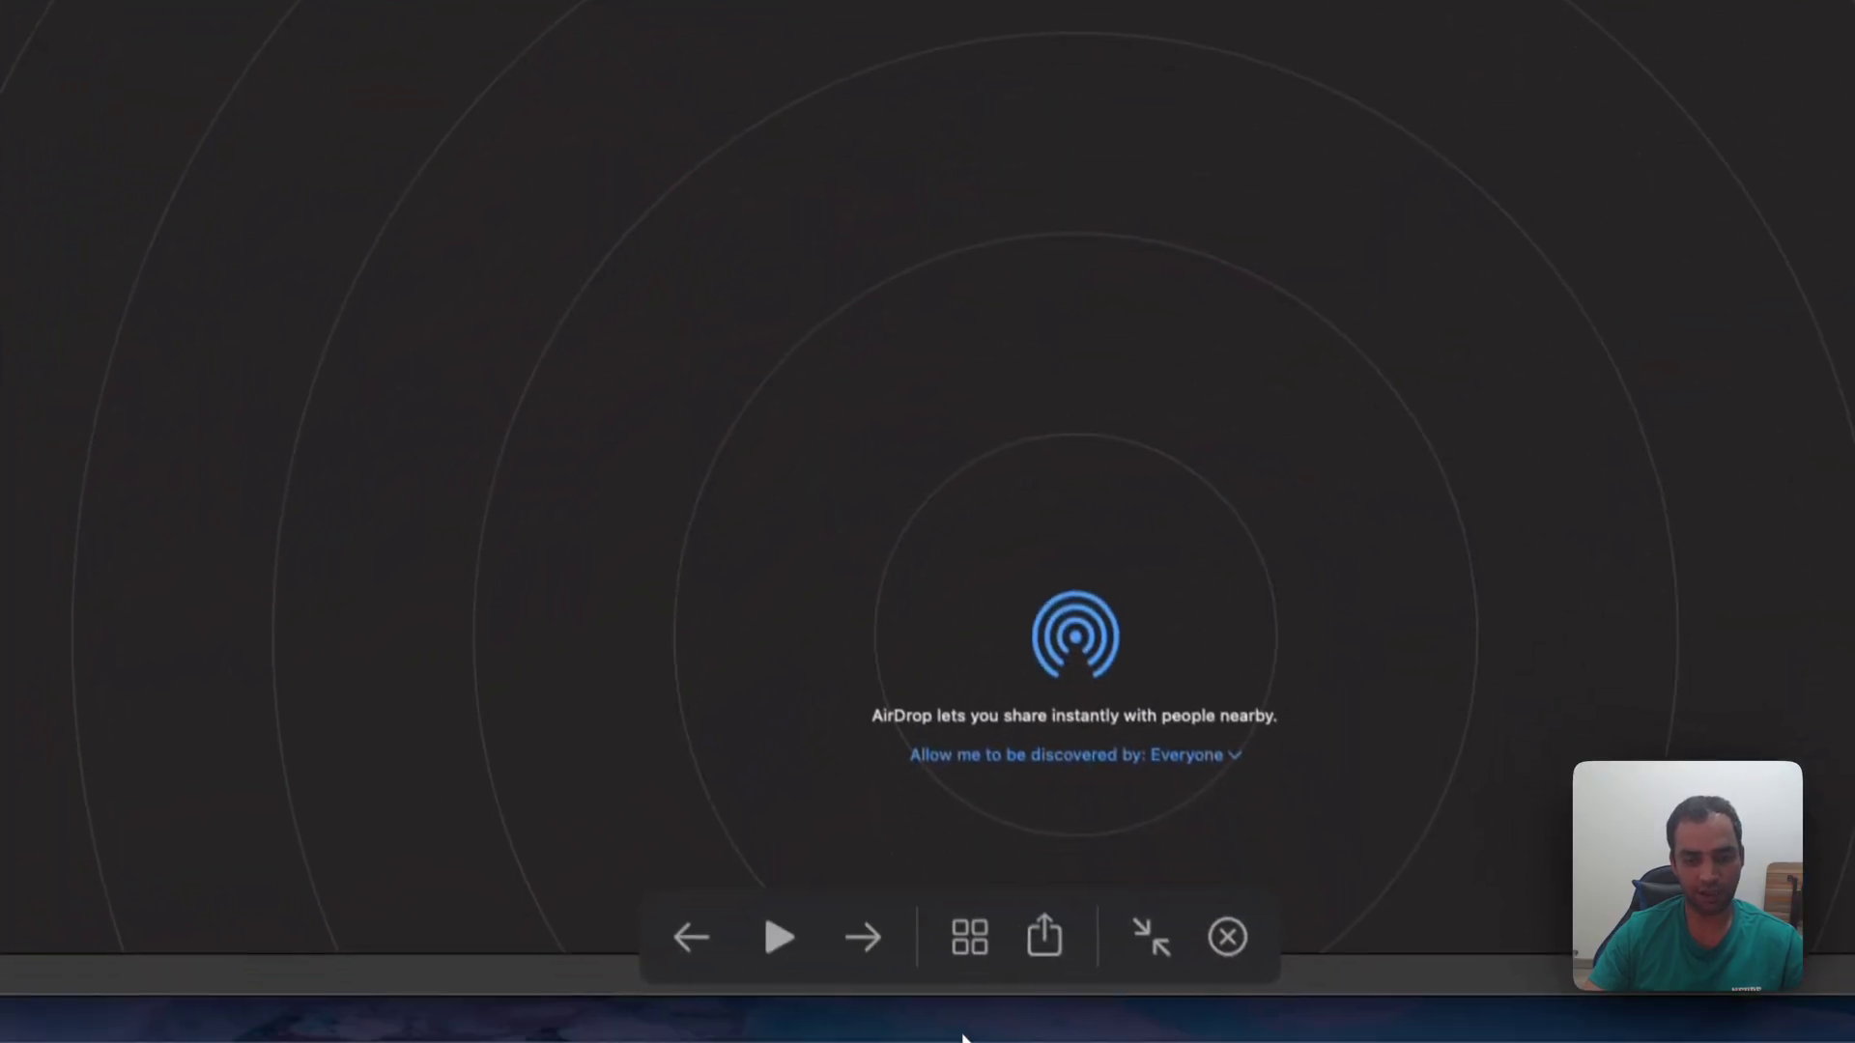
left_click(949, 911)
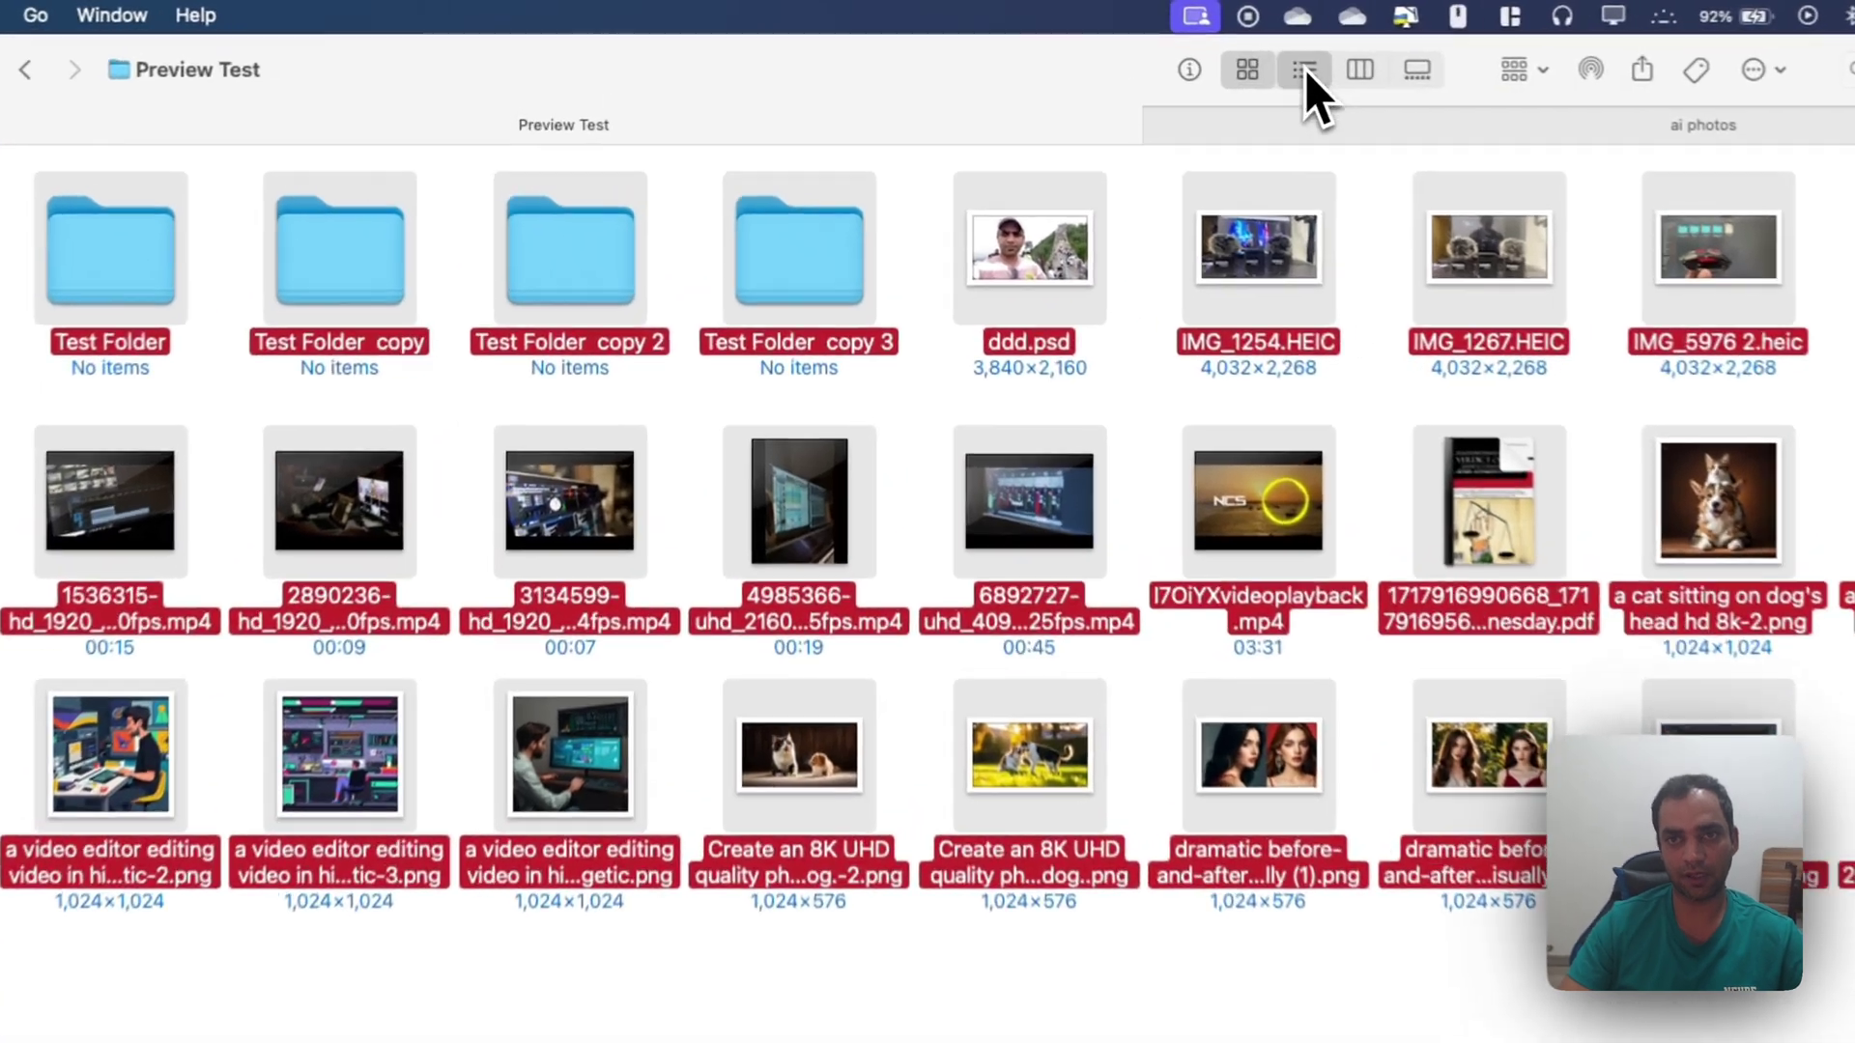
Switch to list view and Quick Look the 6892727-uhd_4096_2160_25fps.mp4 video
left_click(1152, 50)
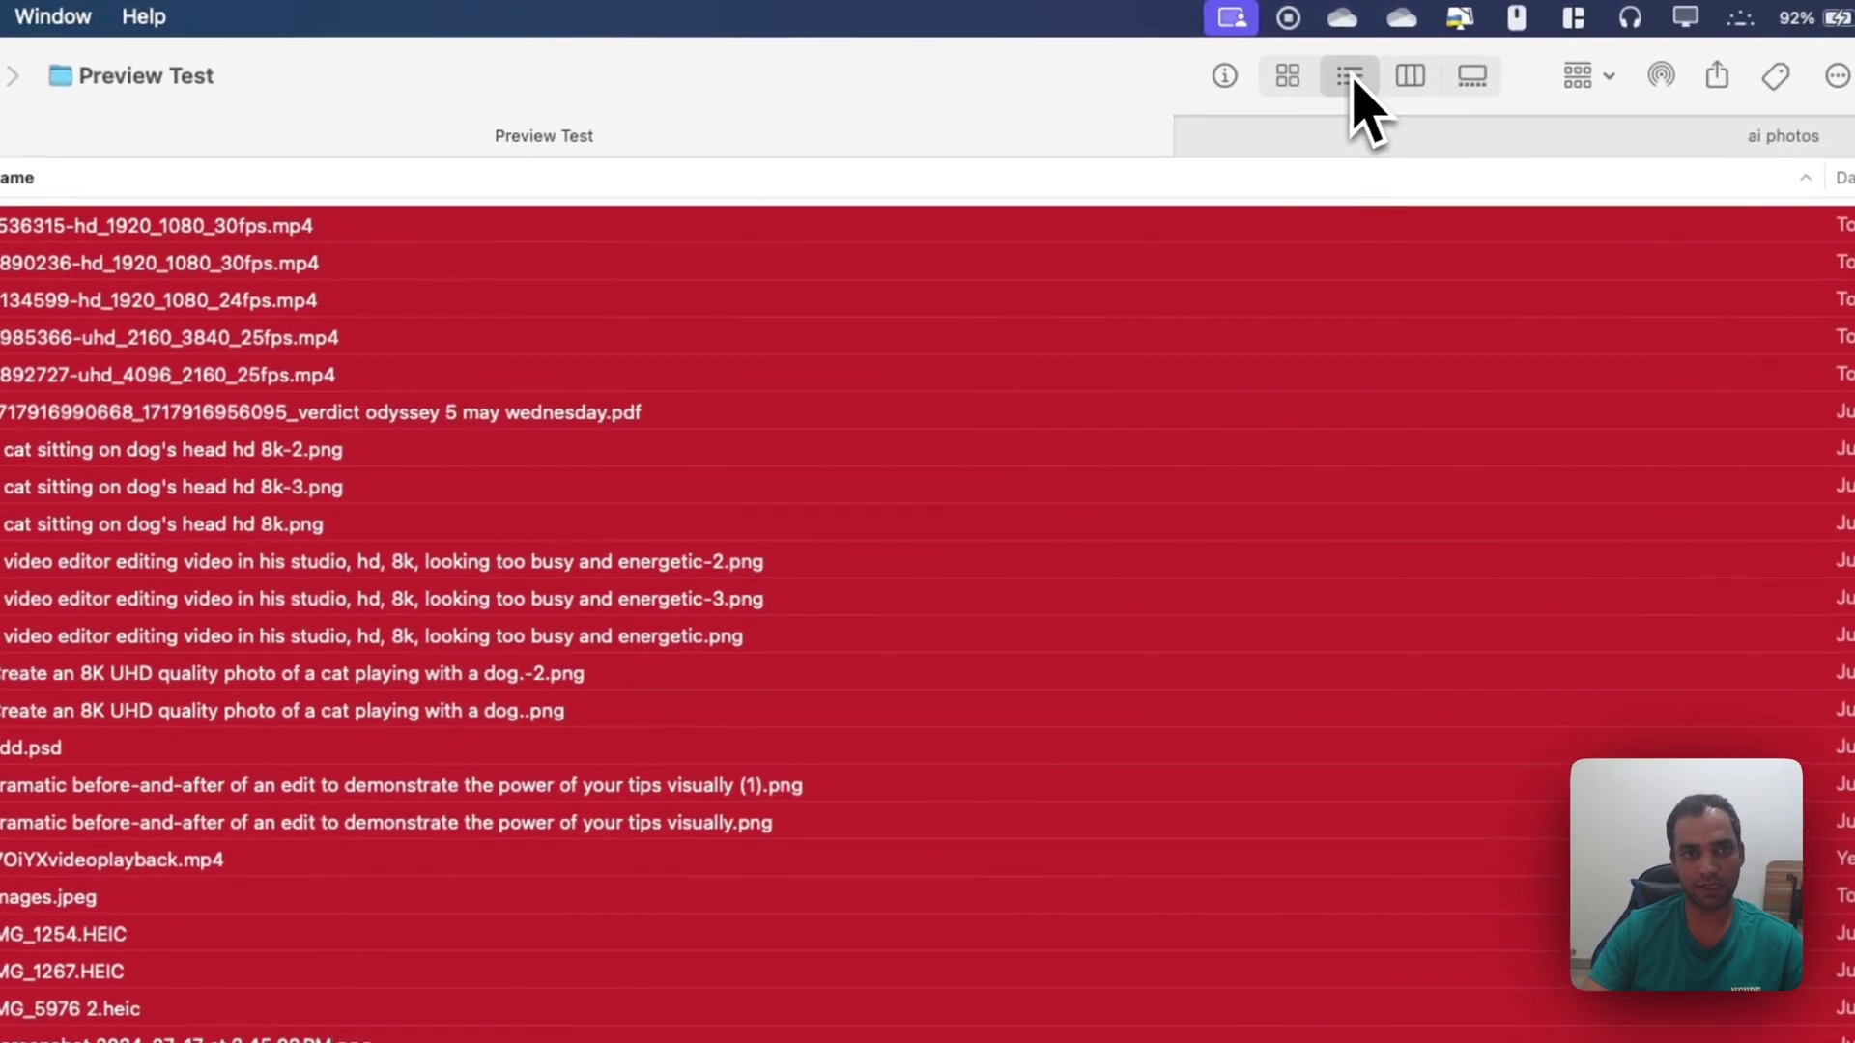
left_click(615, 452)
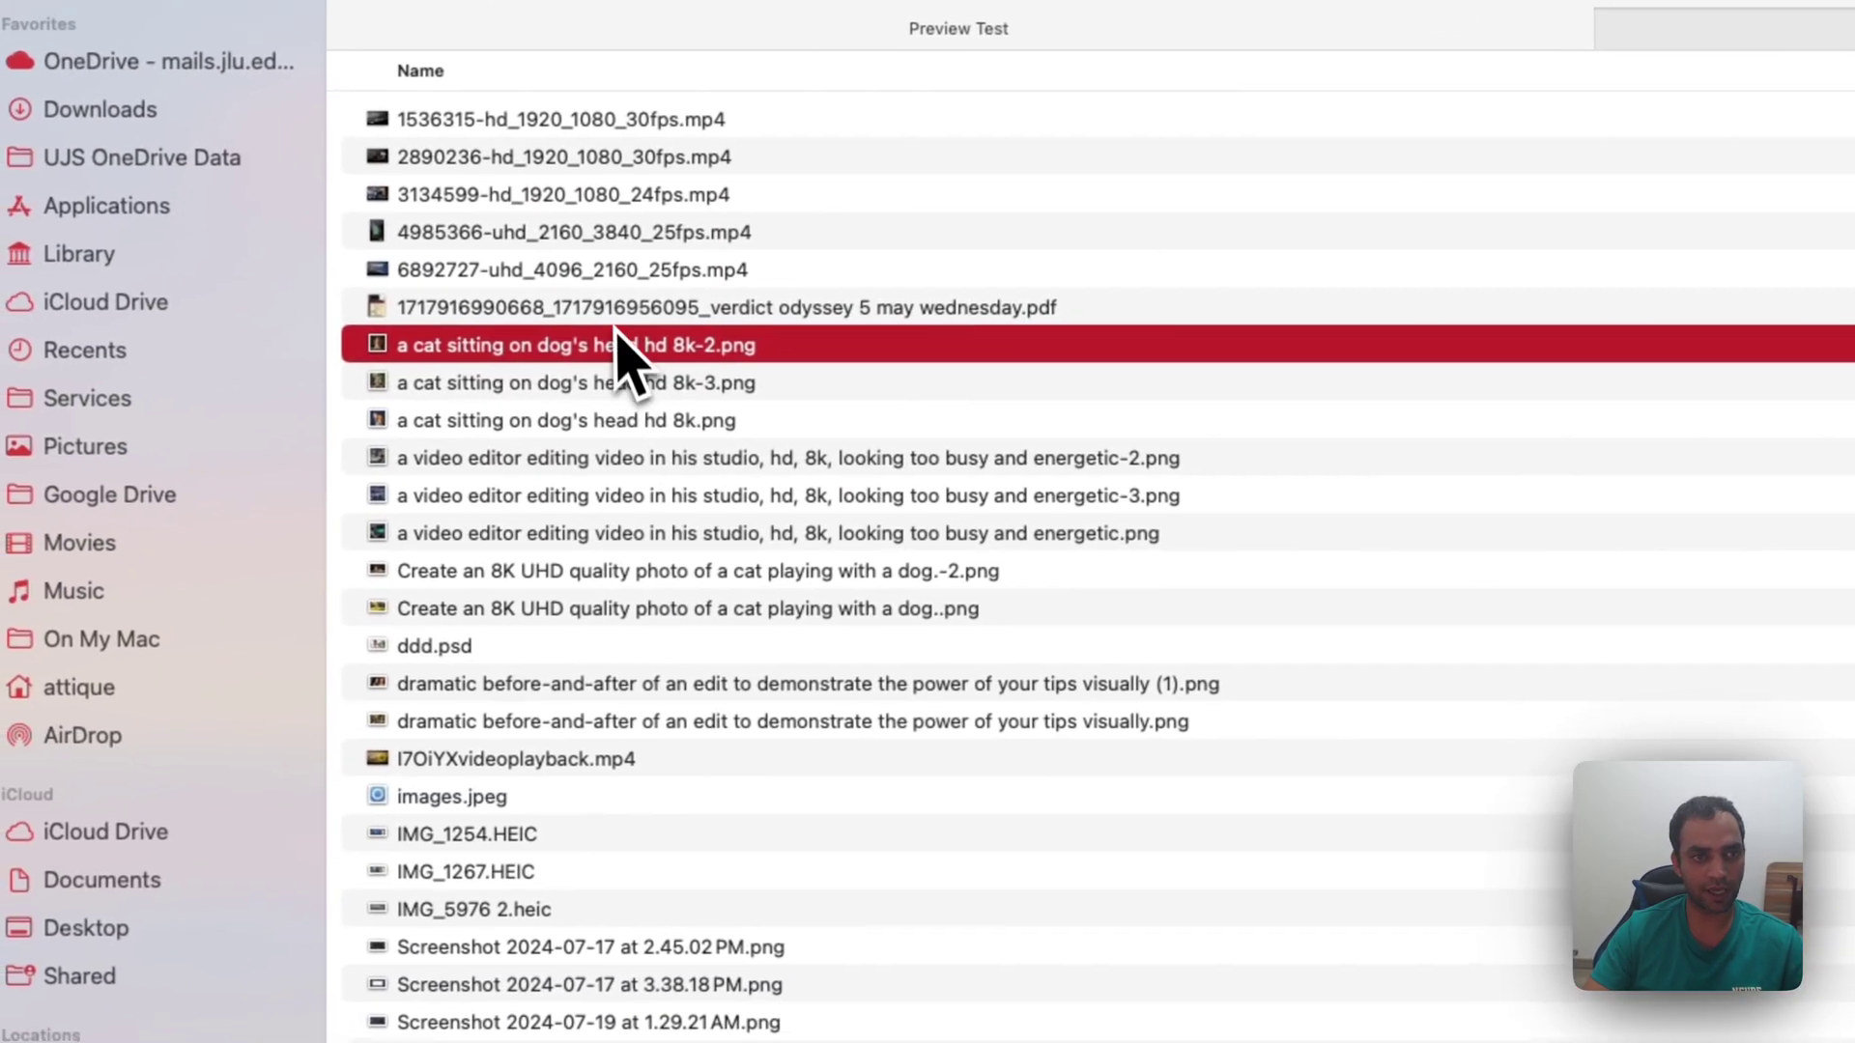
left_click(624, 267)
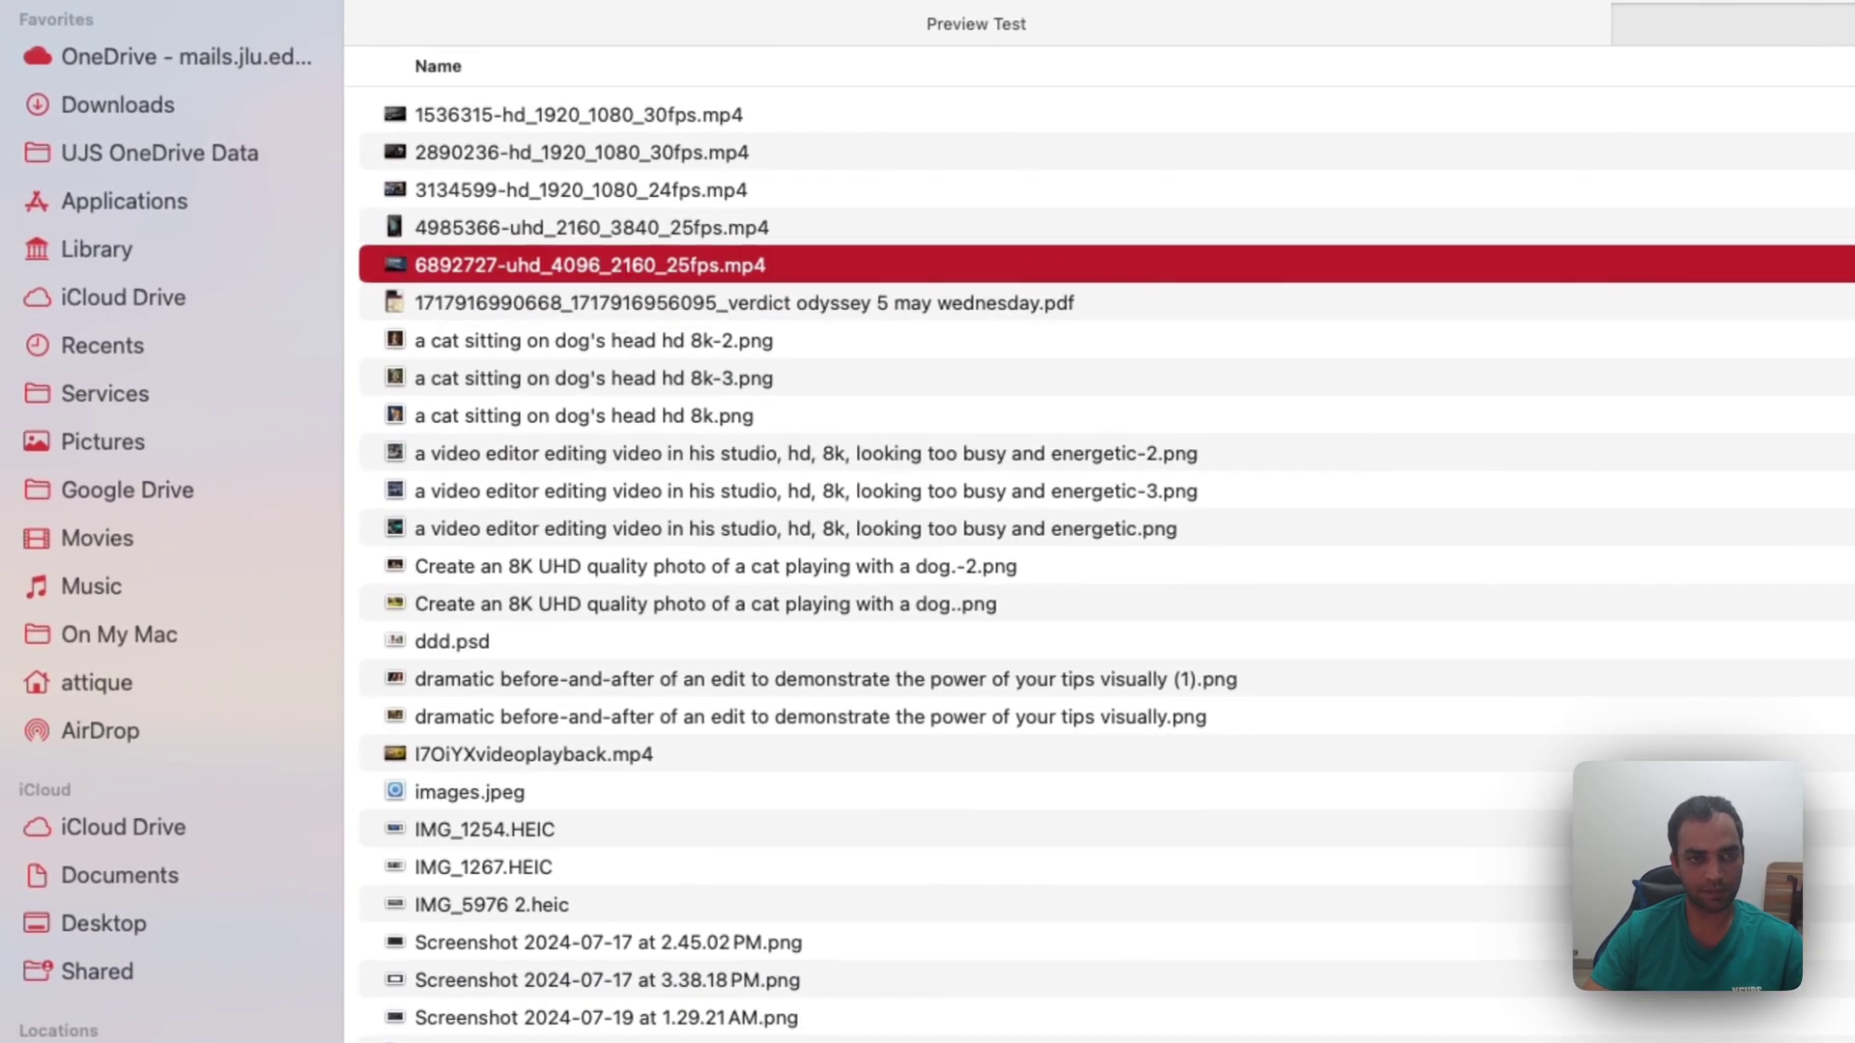
key("space")
Step down past the PDF and images to the second dramatic before-and-after PNG, then close the preview
key("Down")
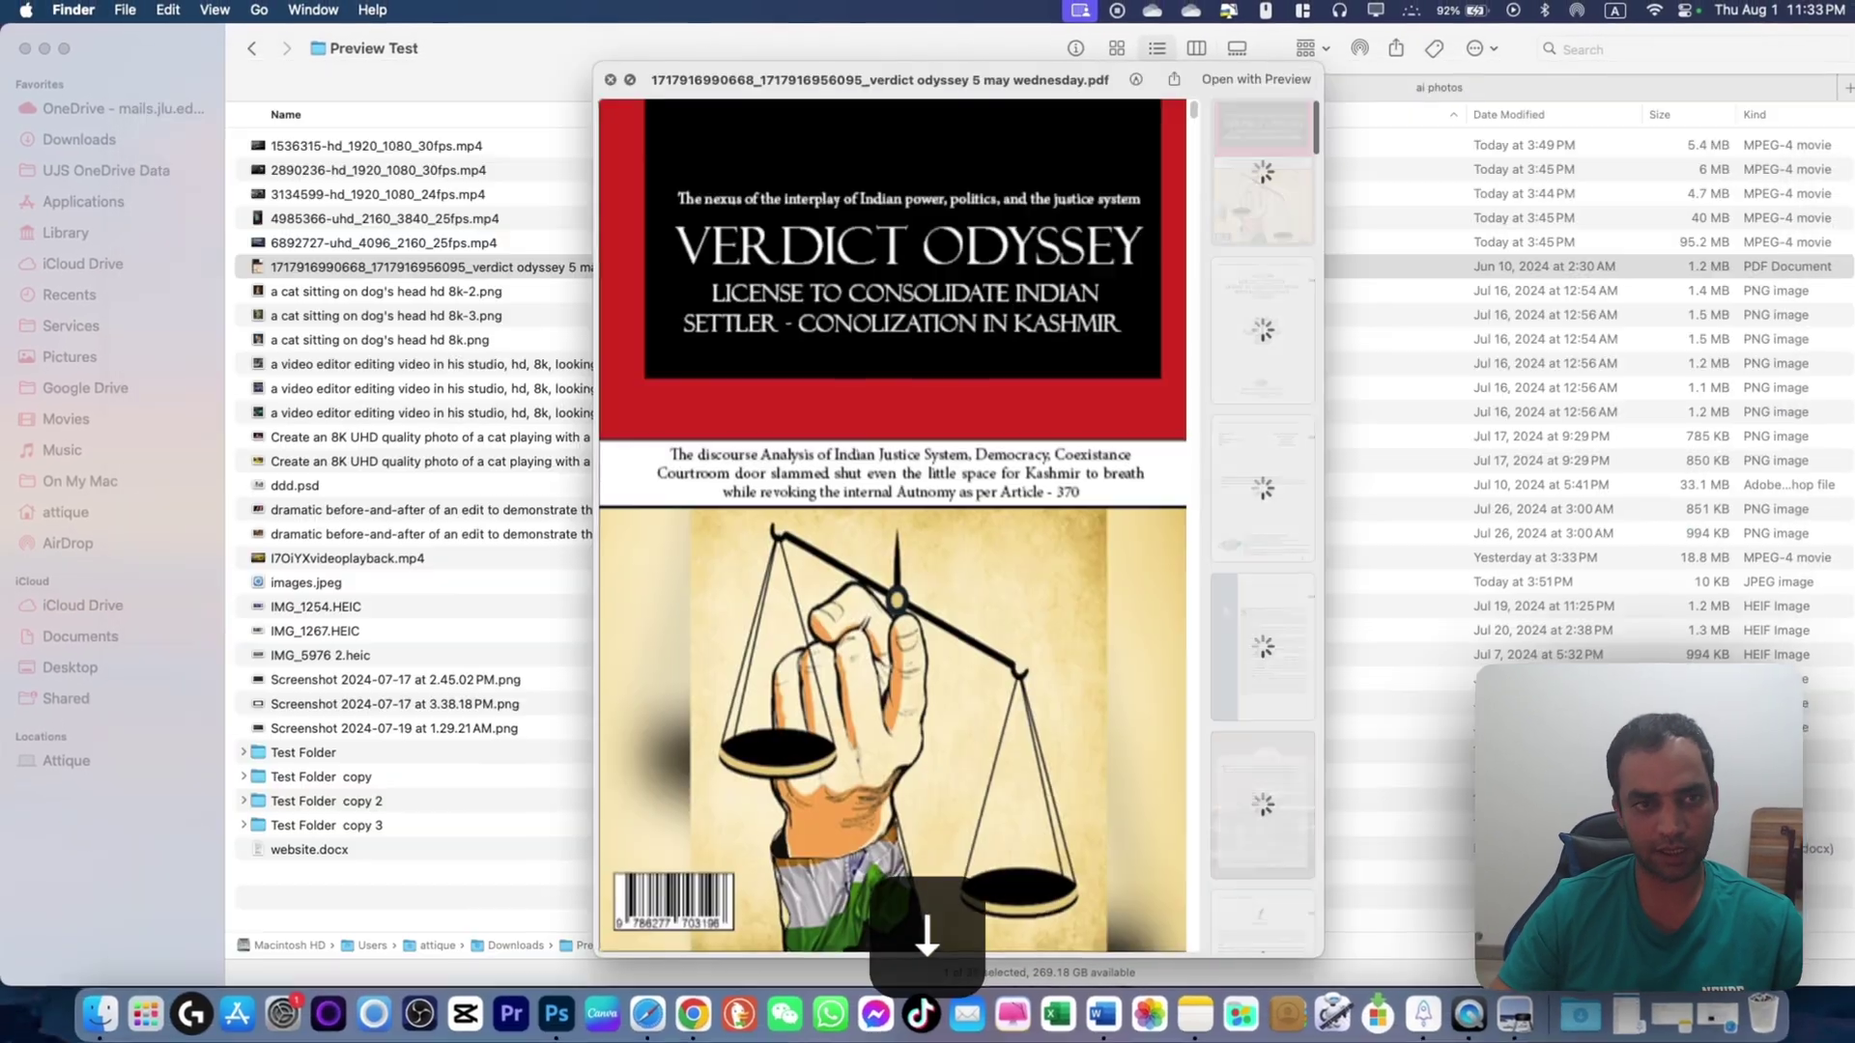
key("Down")
key("Down")
key("Down")
key("Down")
key("Down")
key("Down")
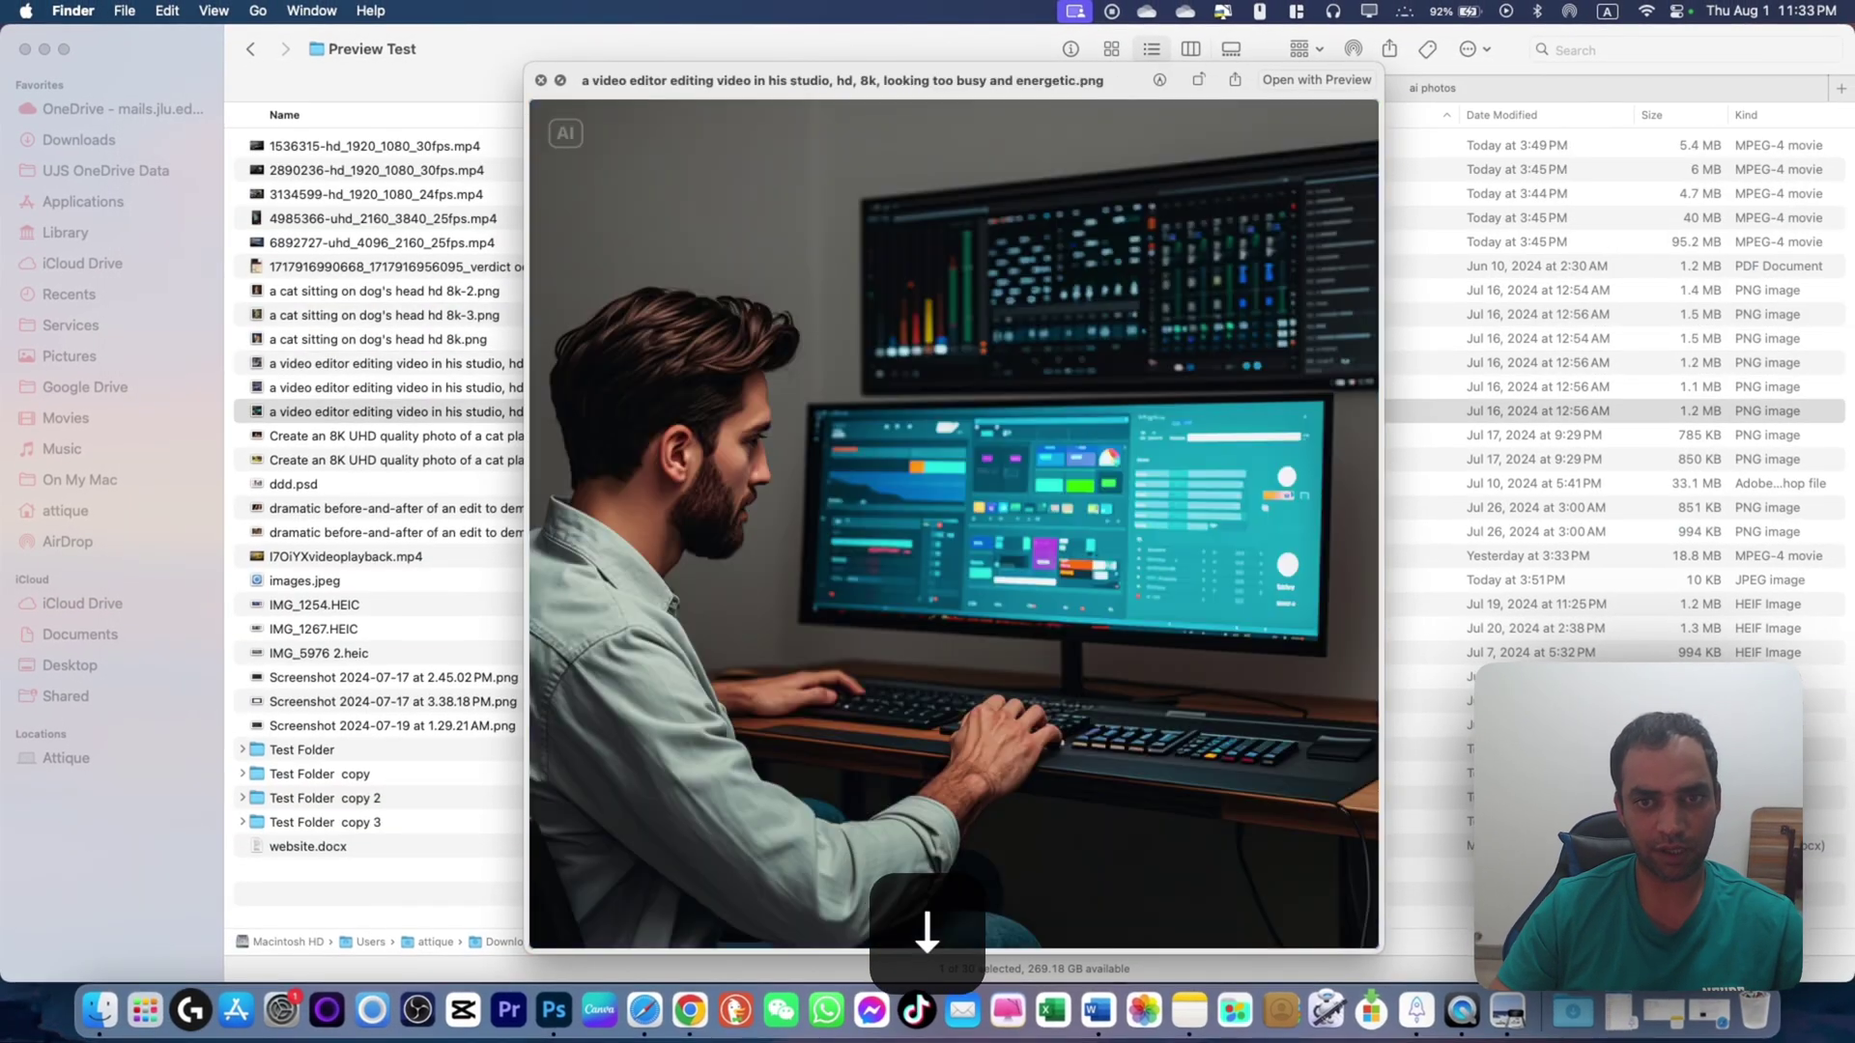
key("Down")
key("Down")
key("Down")
key("Down")
key("Down")
key("Right")
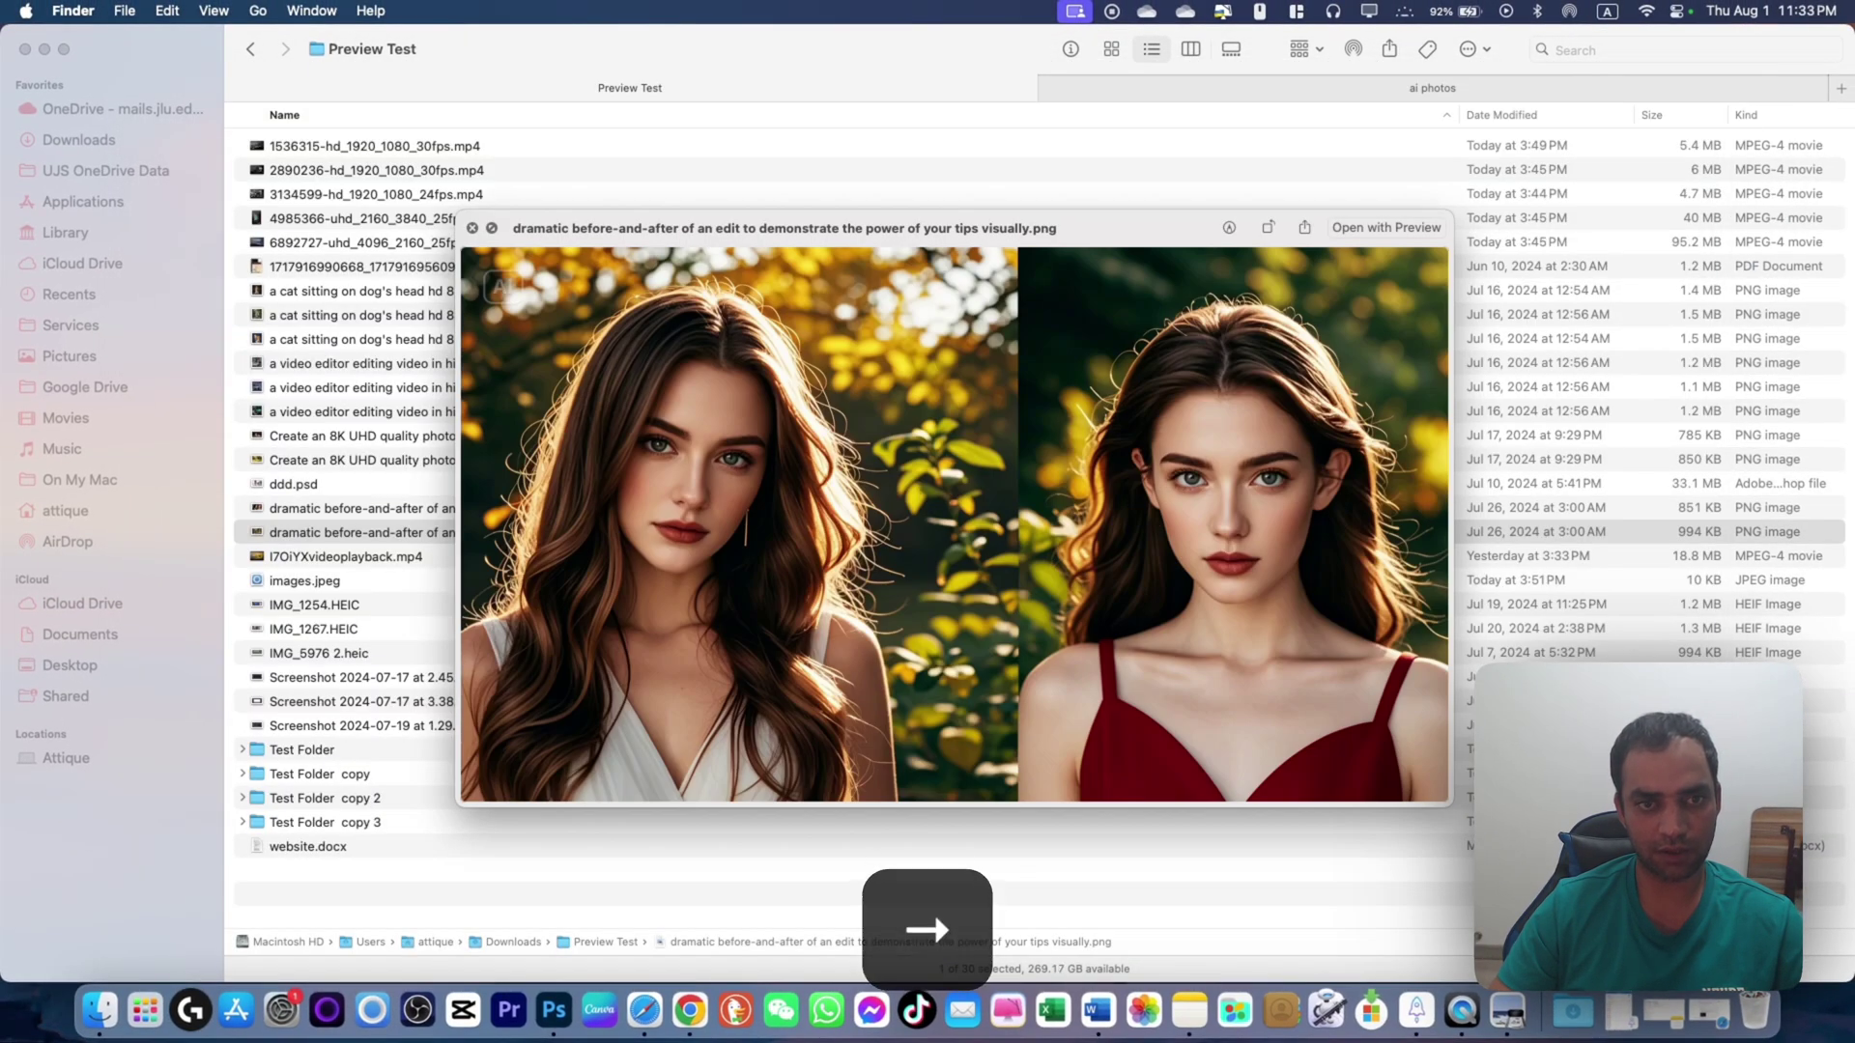
key("space")
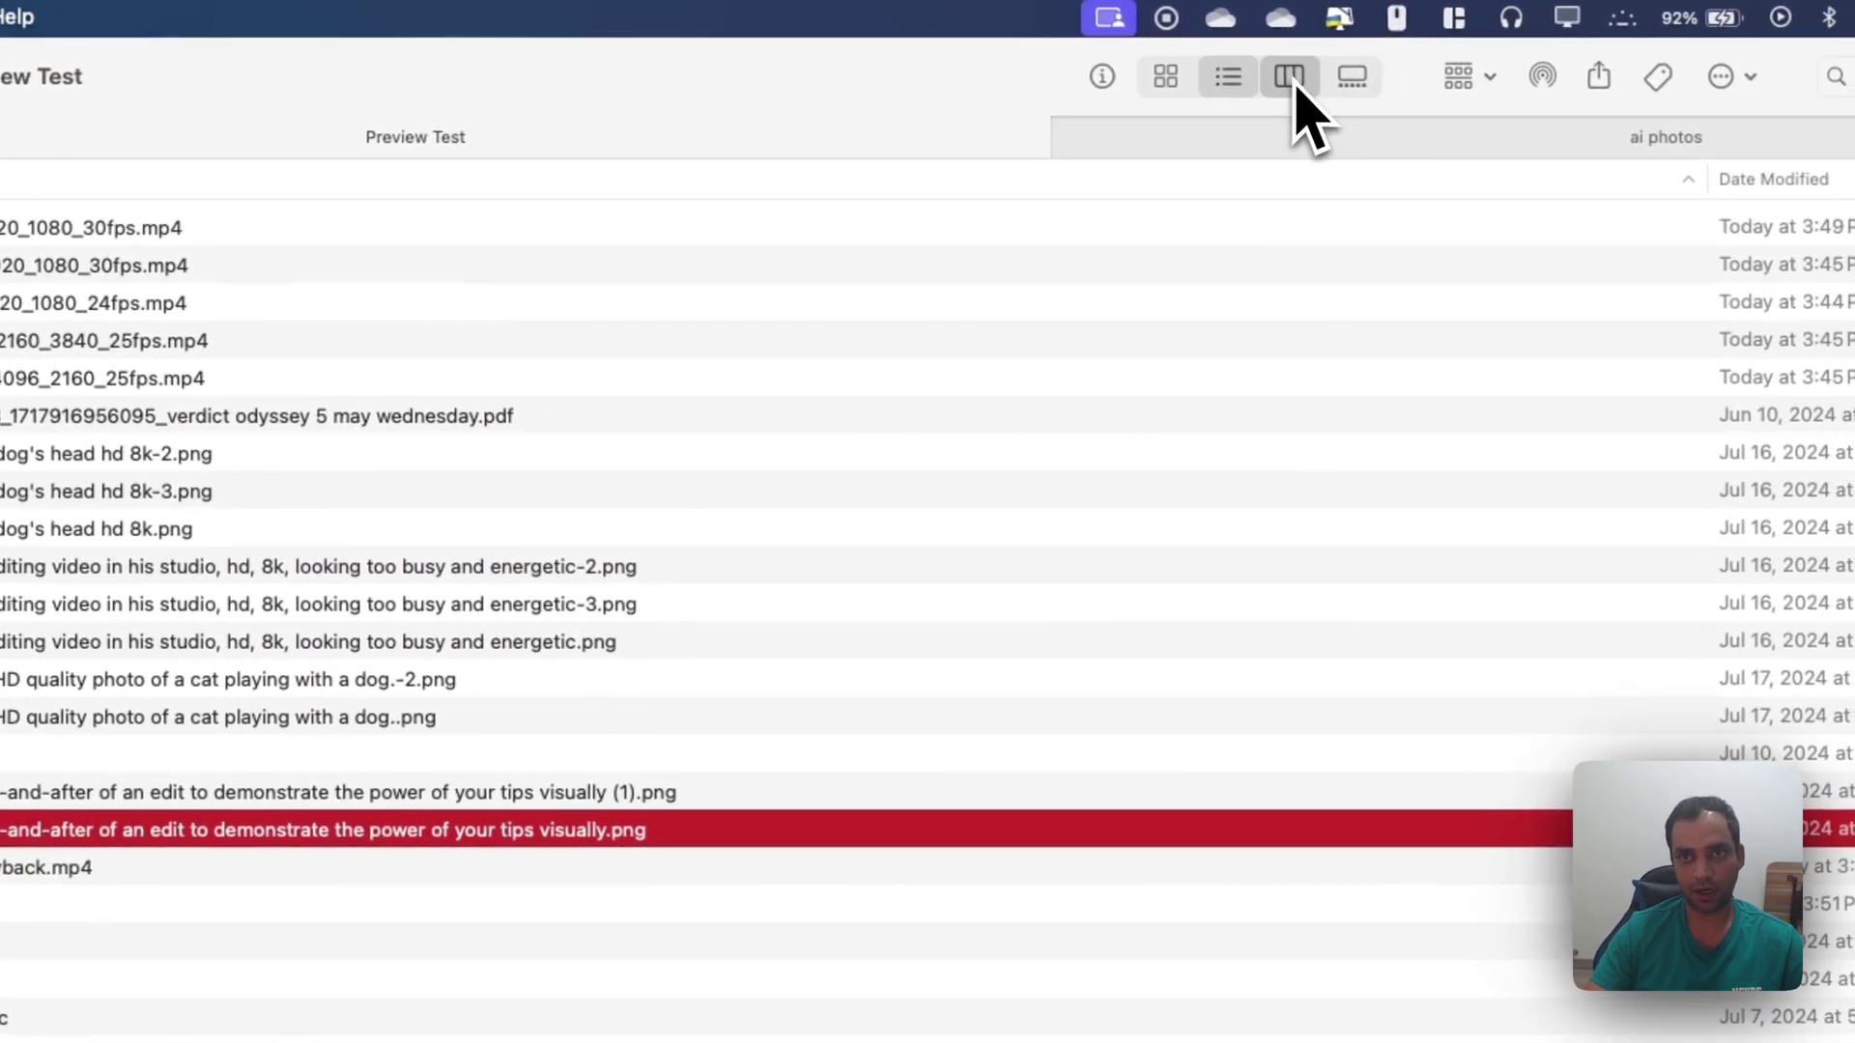
Switch to column view, Quick Look from the PNG up to the folder and into the 2890236-hd video, then close
left_click(1288, 77)
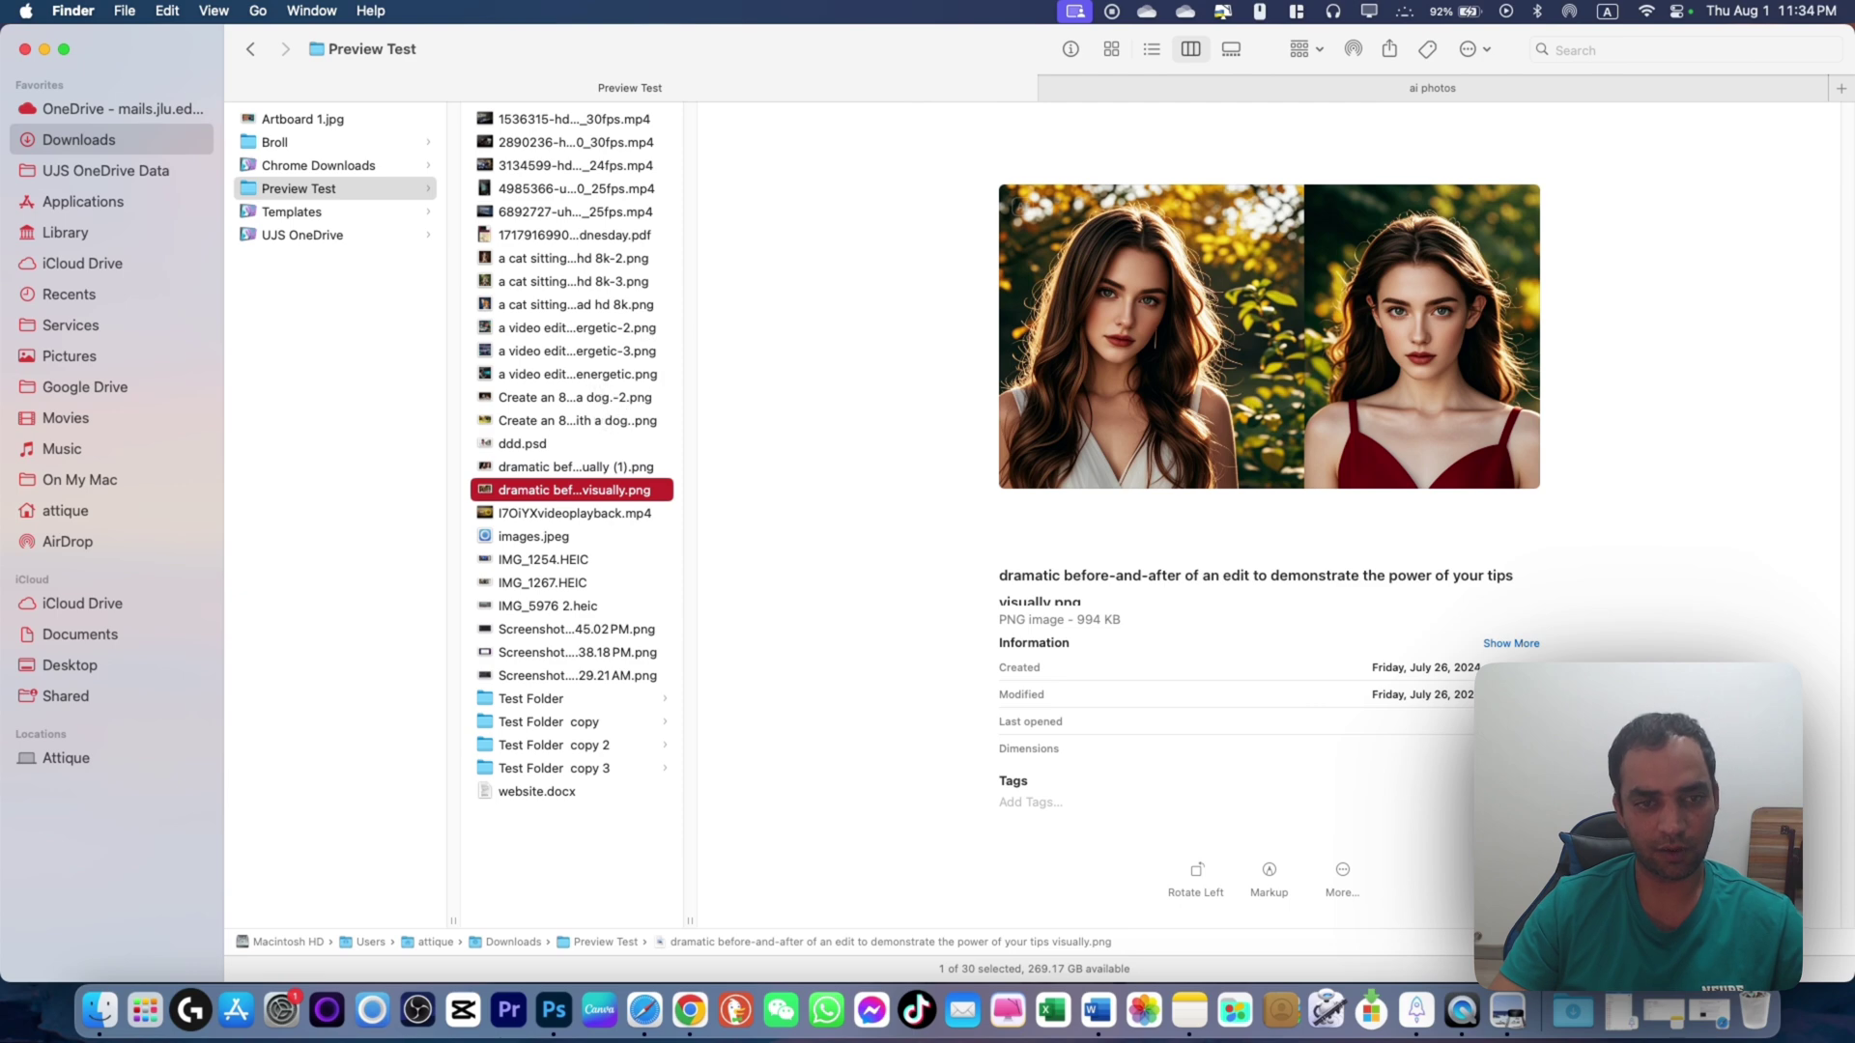
key("space")
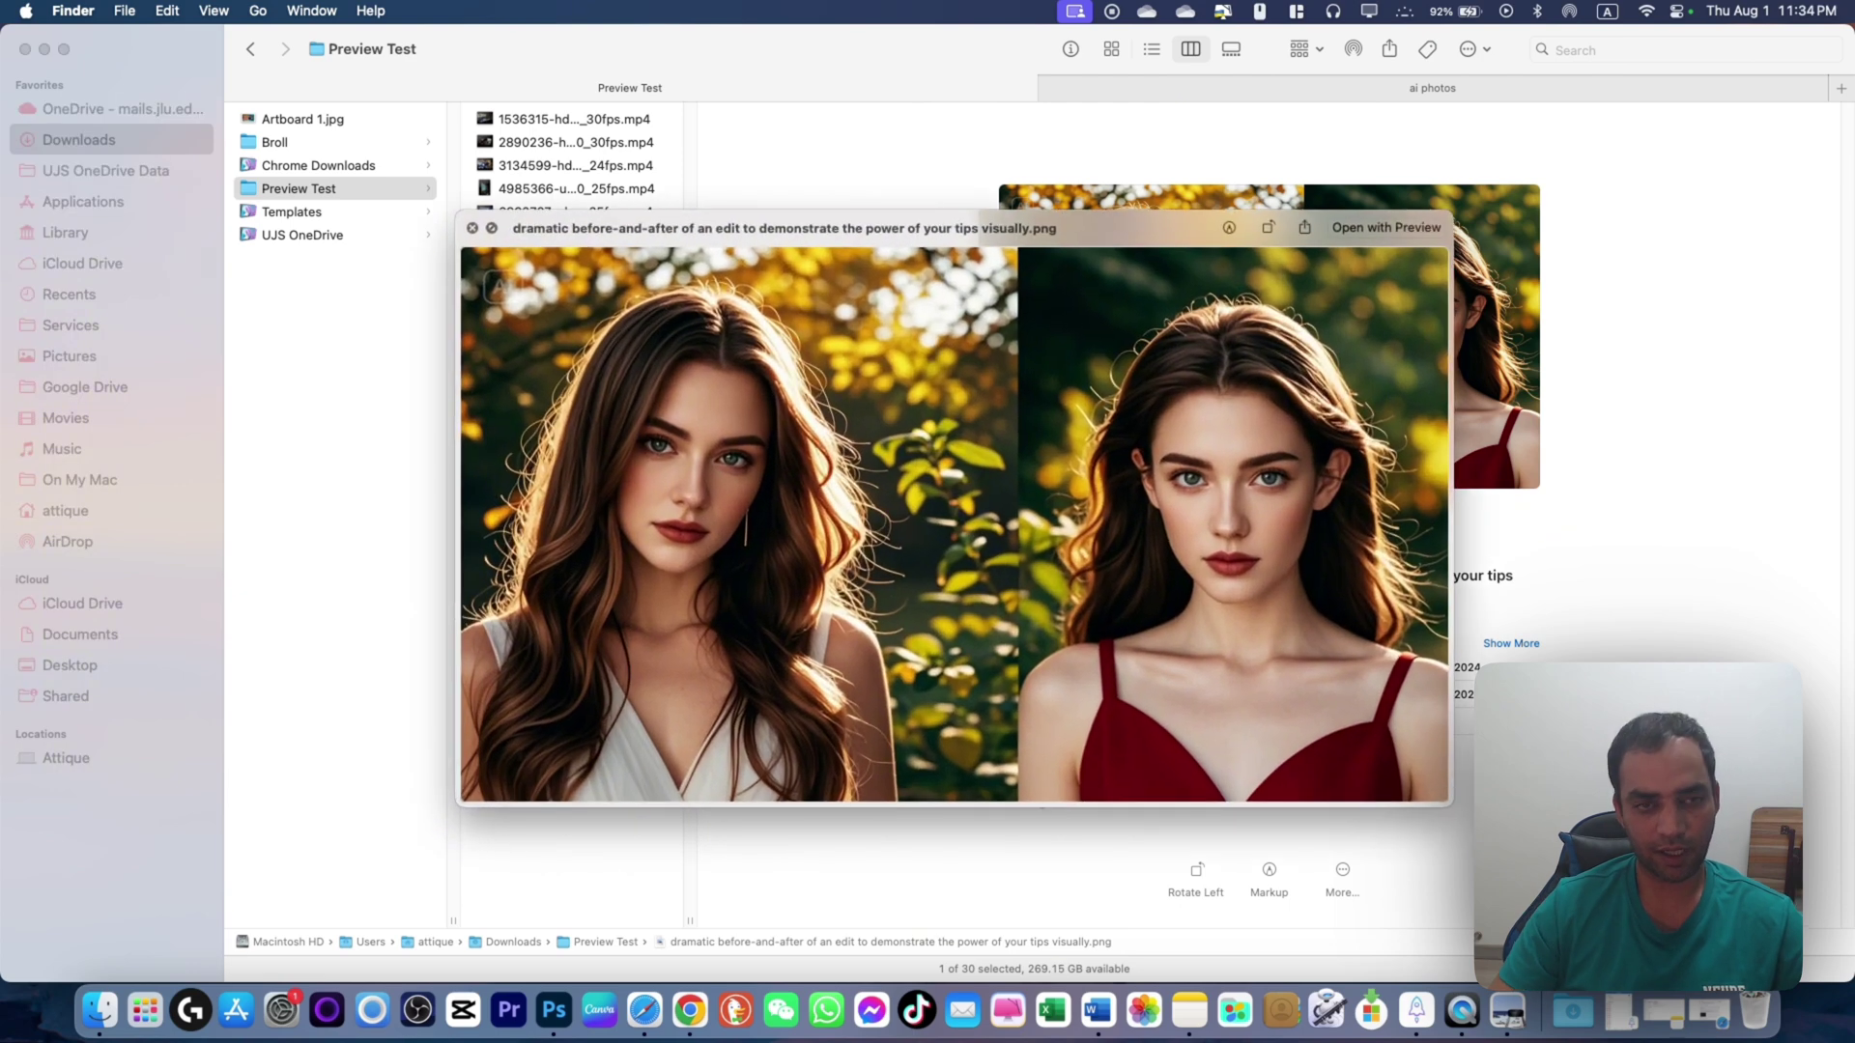
key("Left")
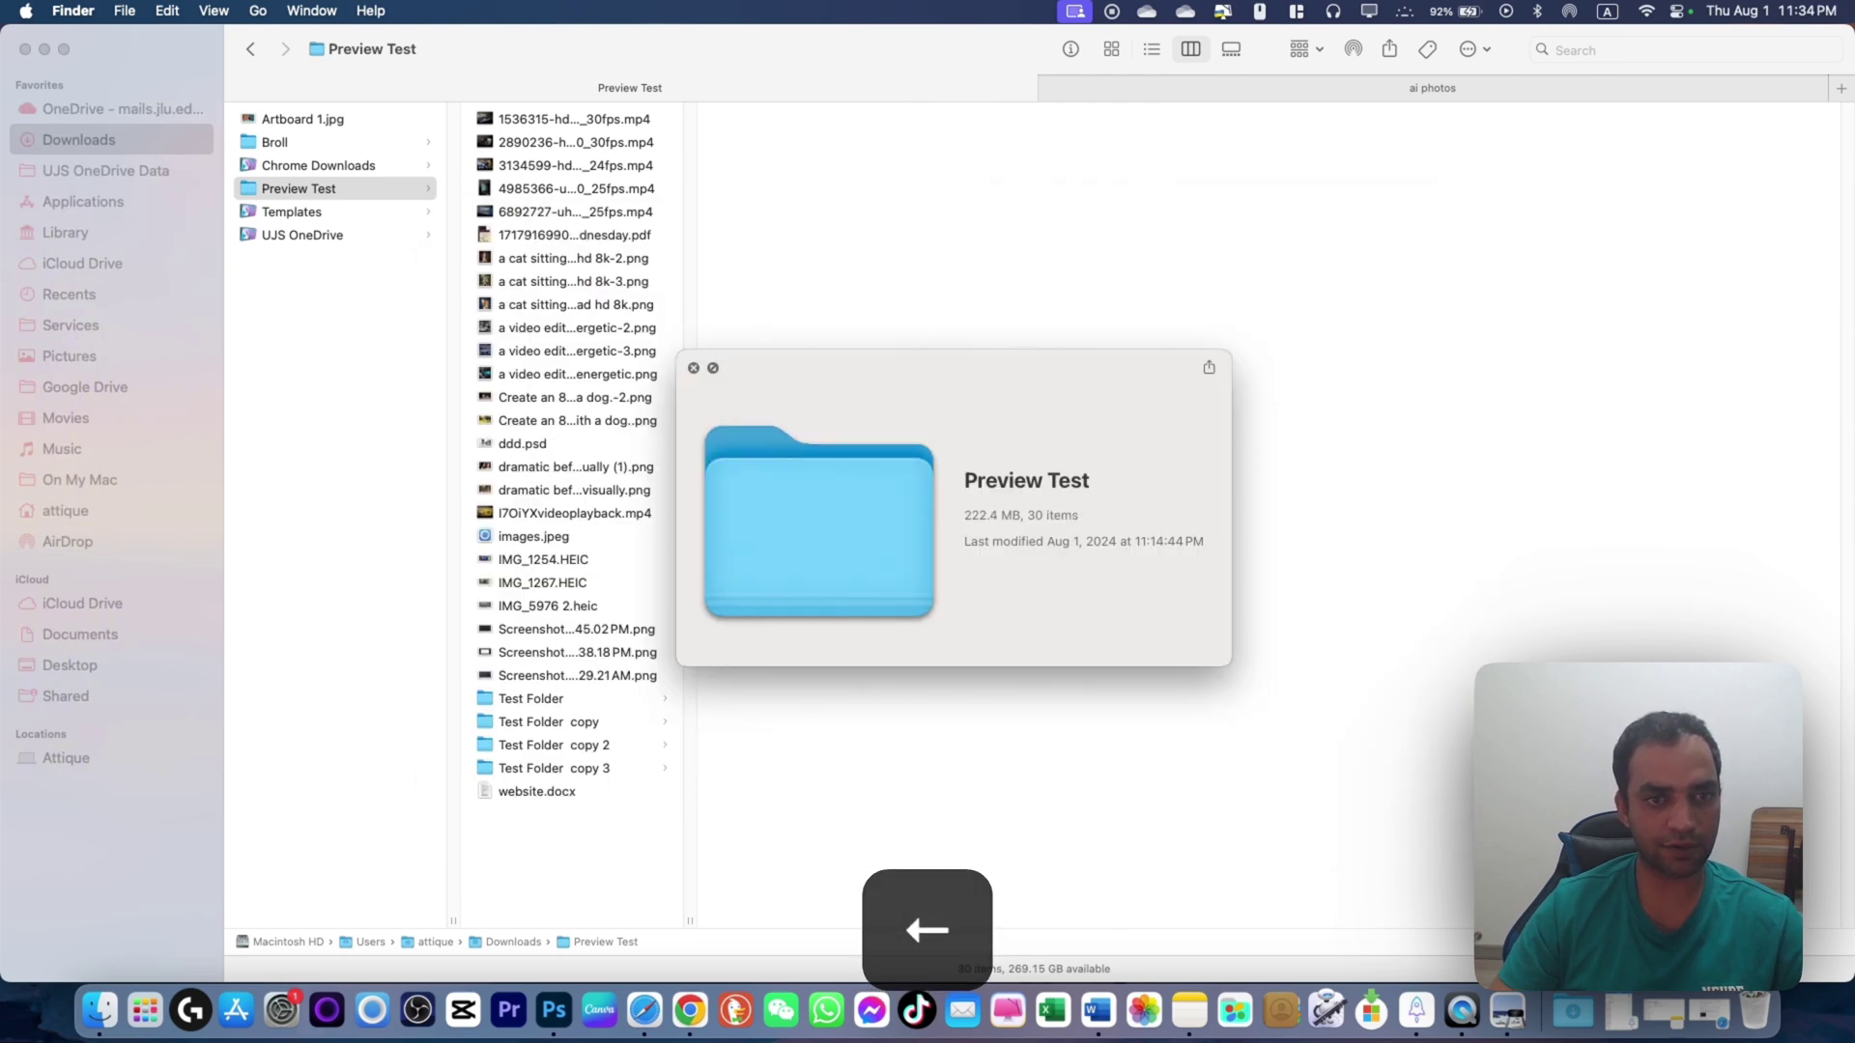
key("Right")
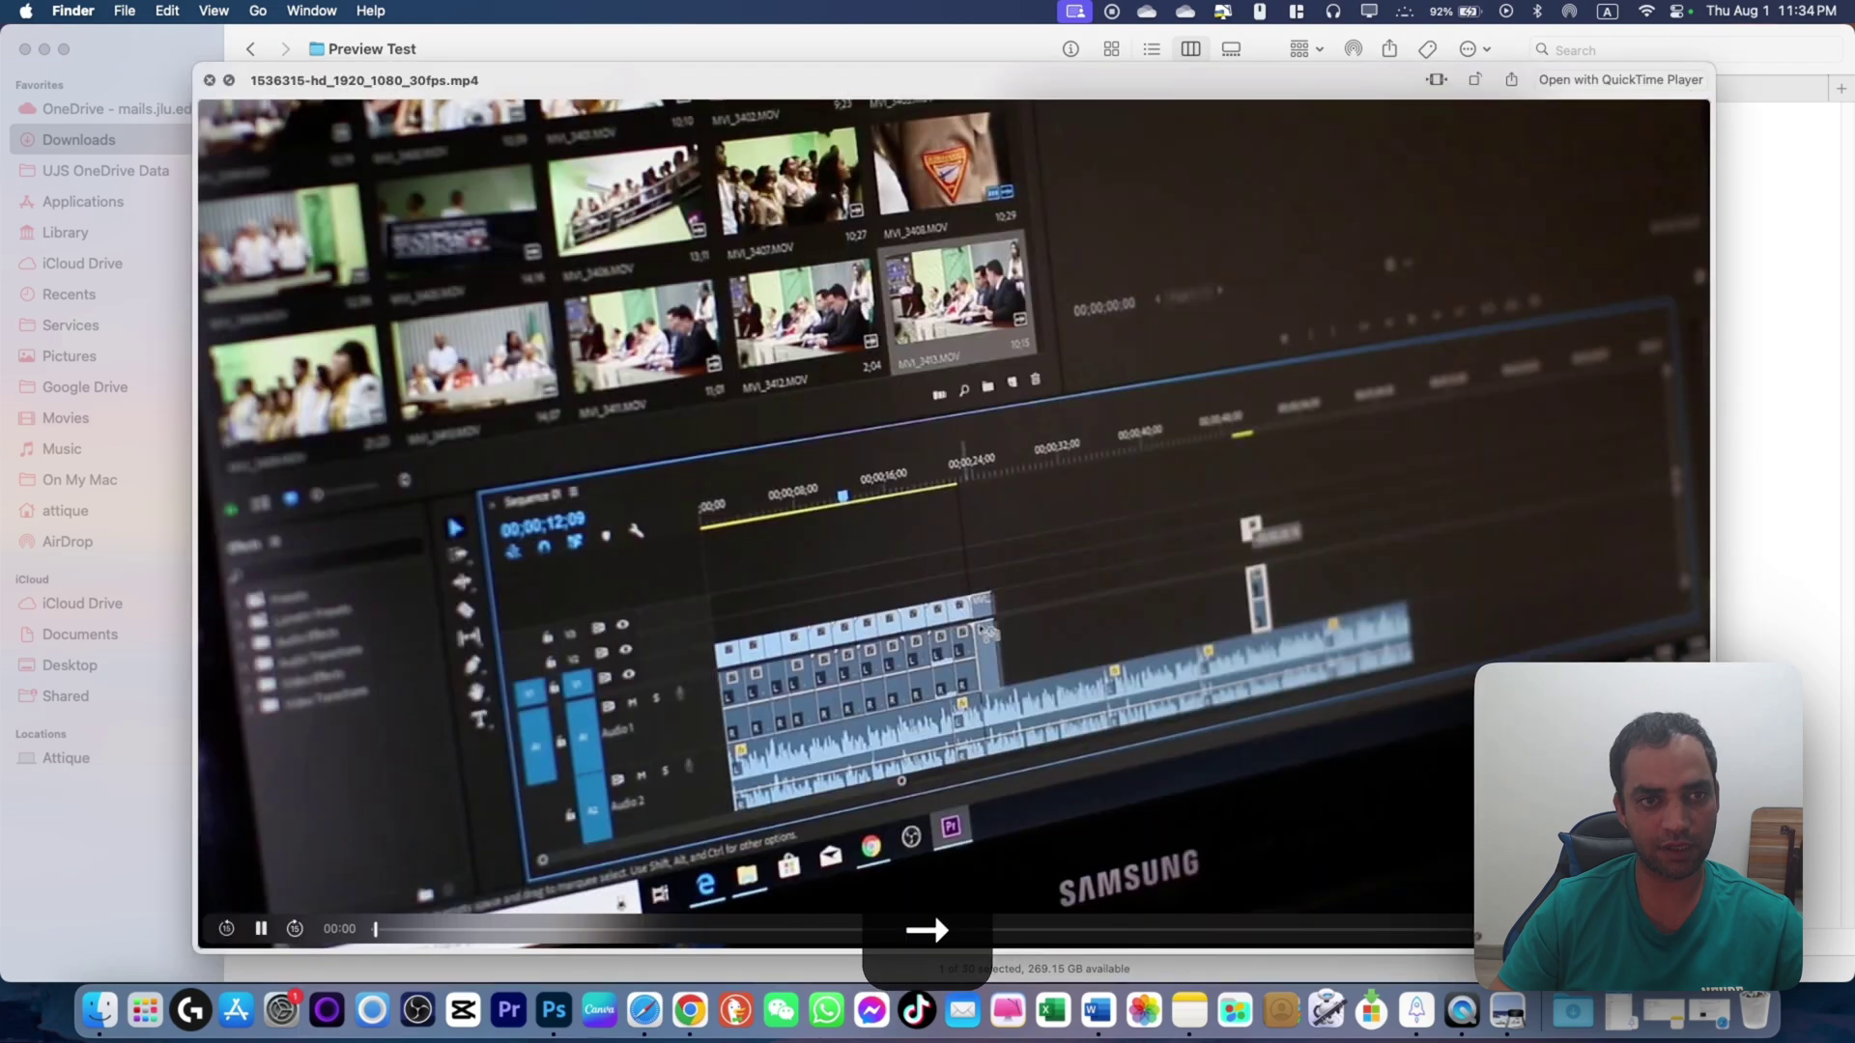
key("Right")
key("Up")
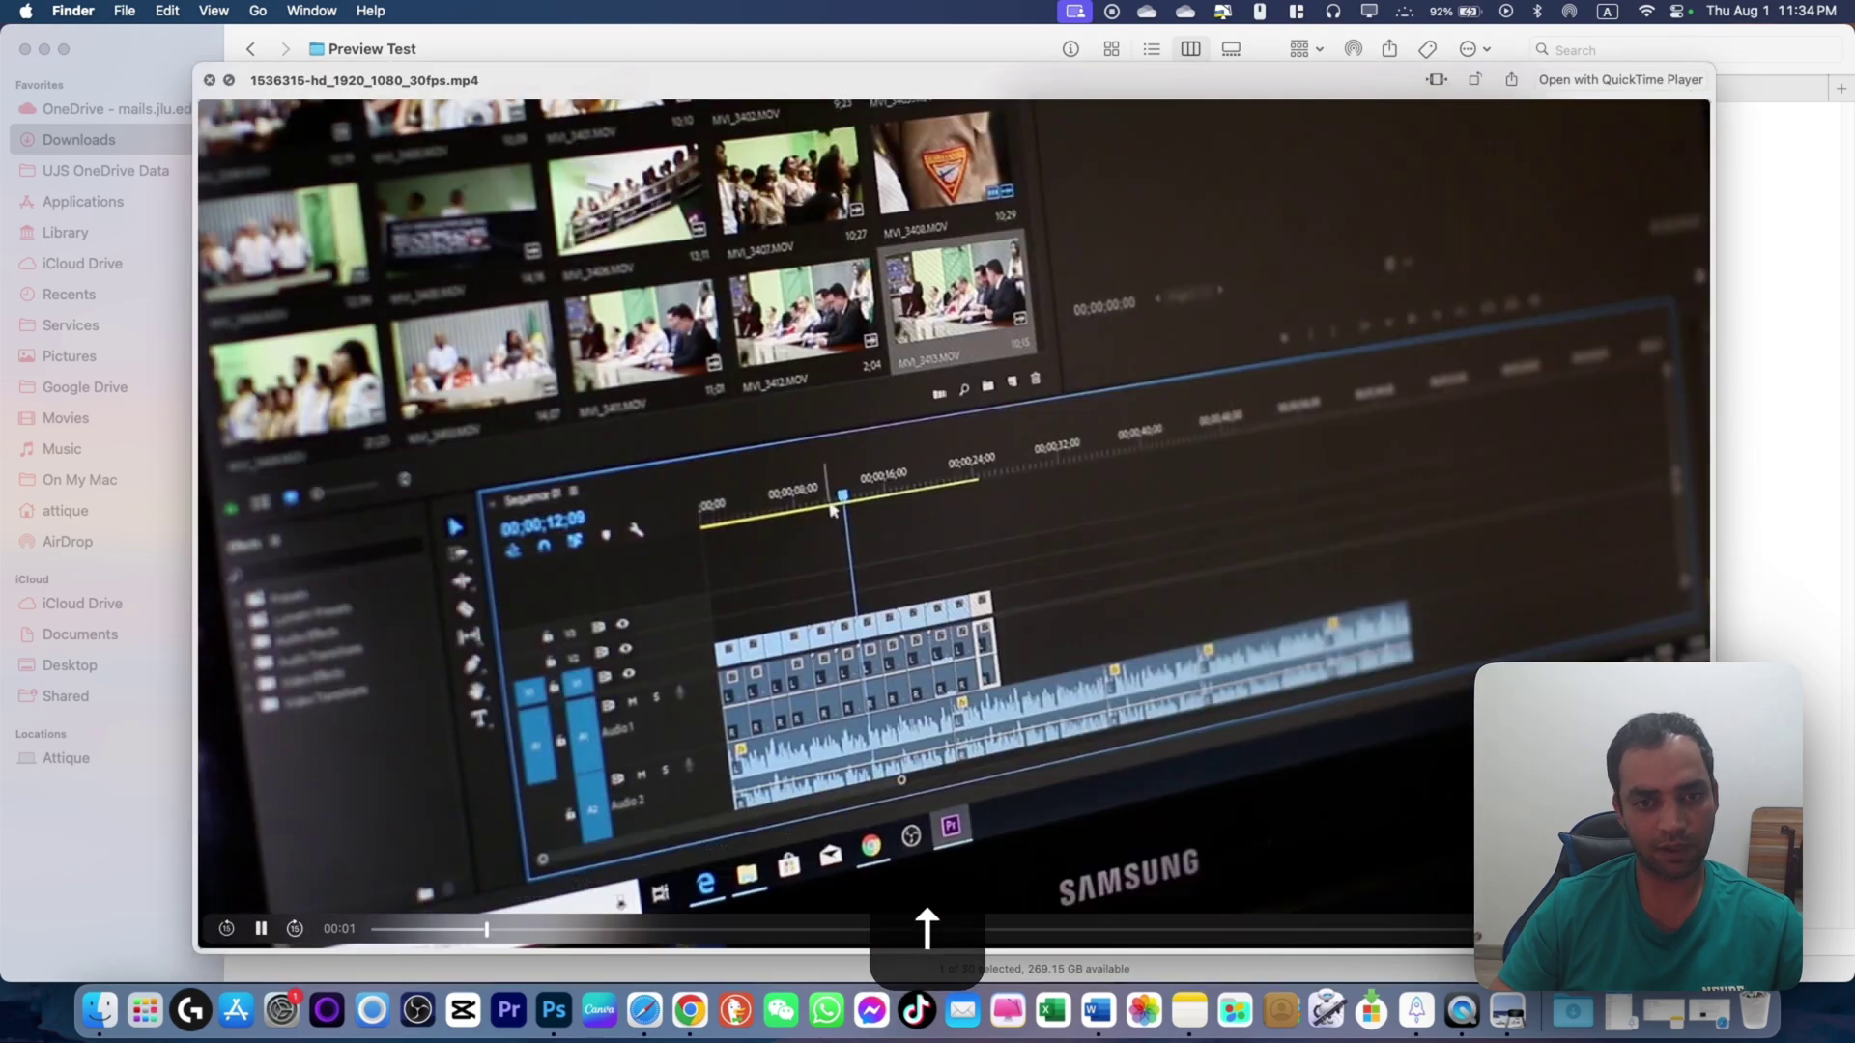
key("Down")
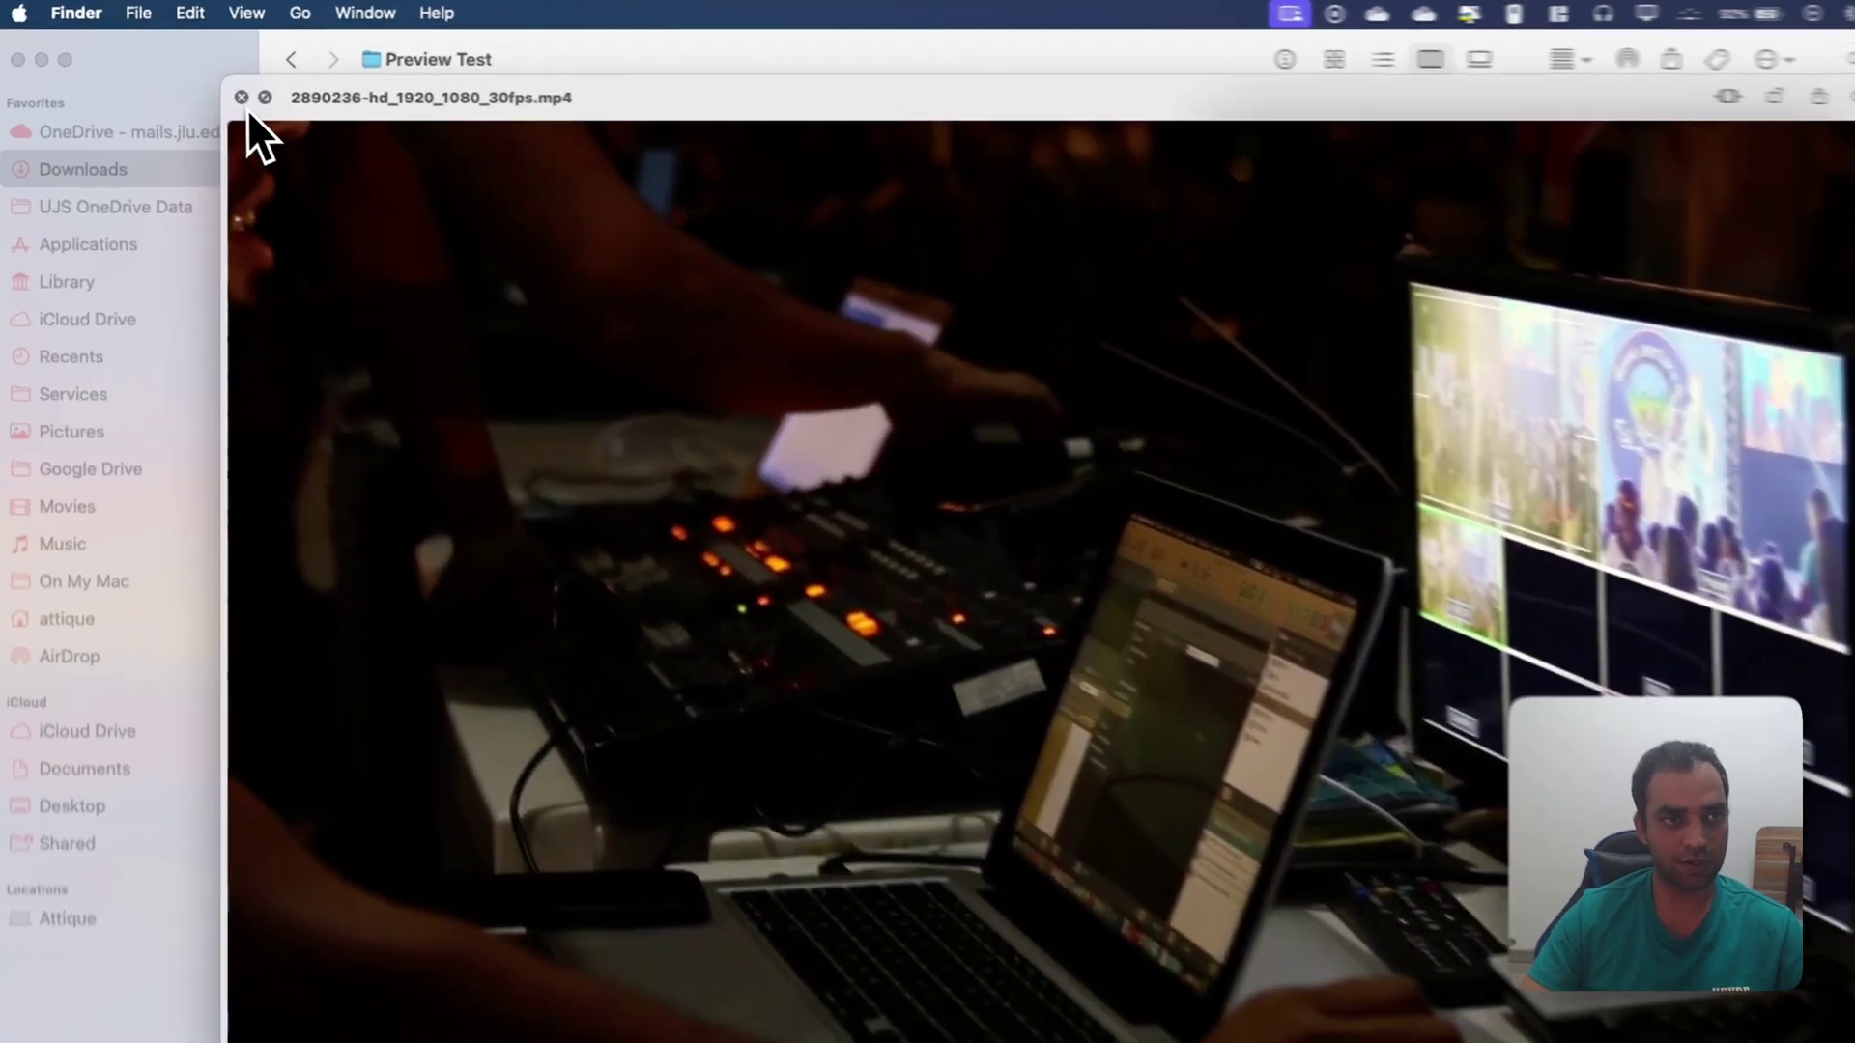
left_click(243, 99)
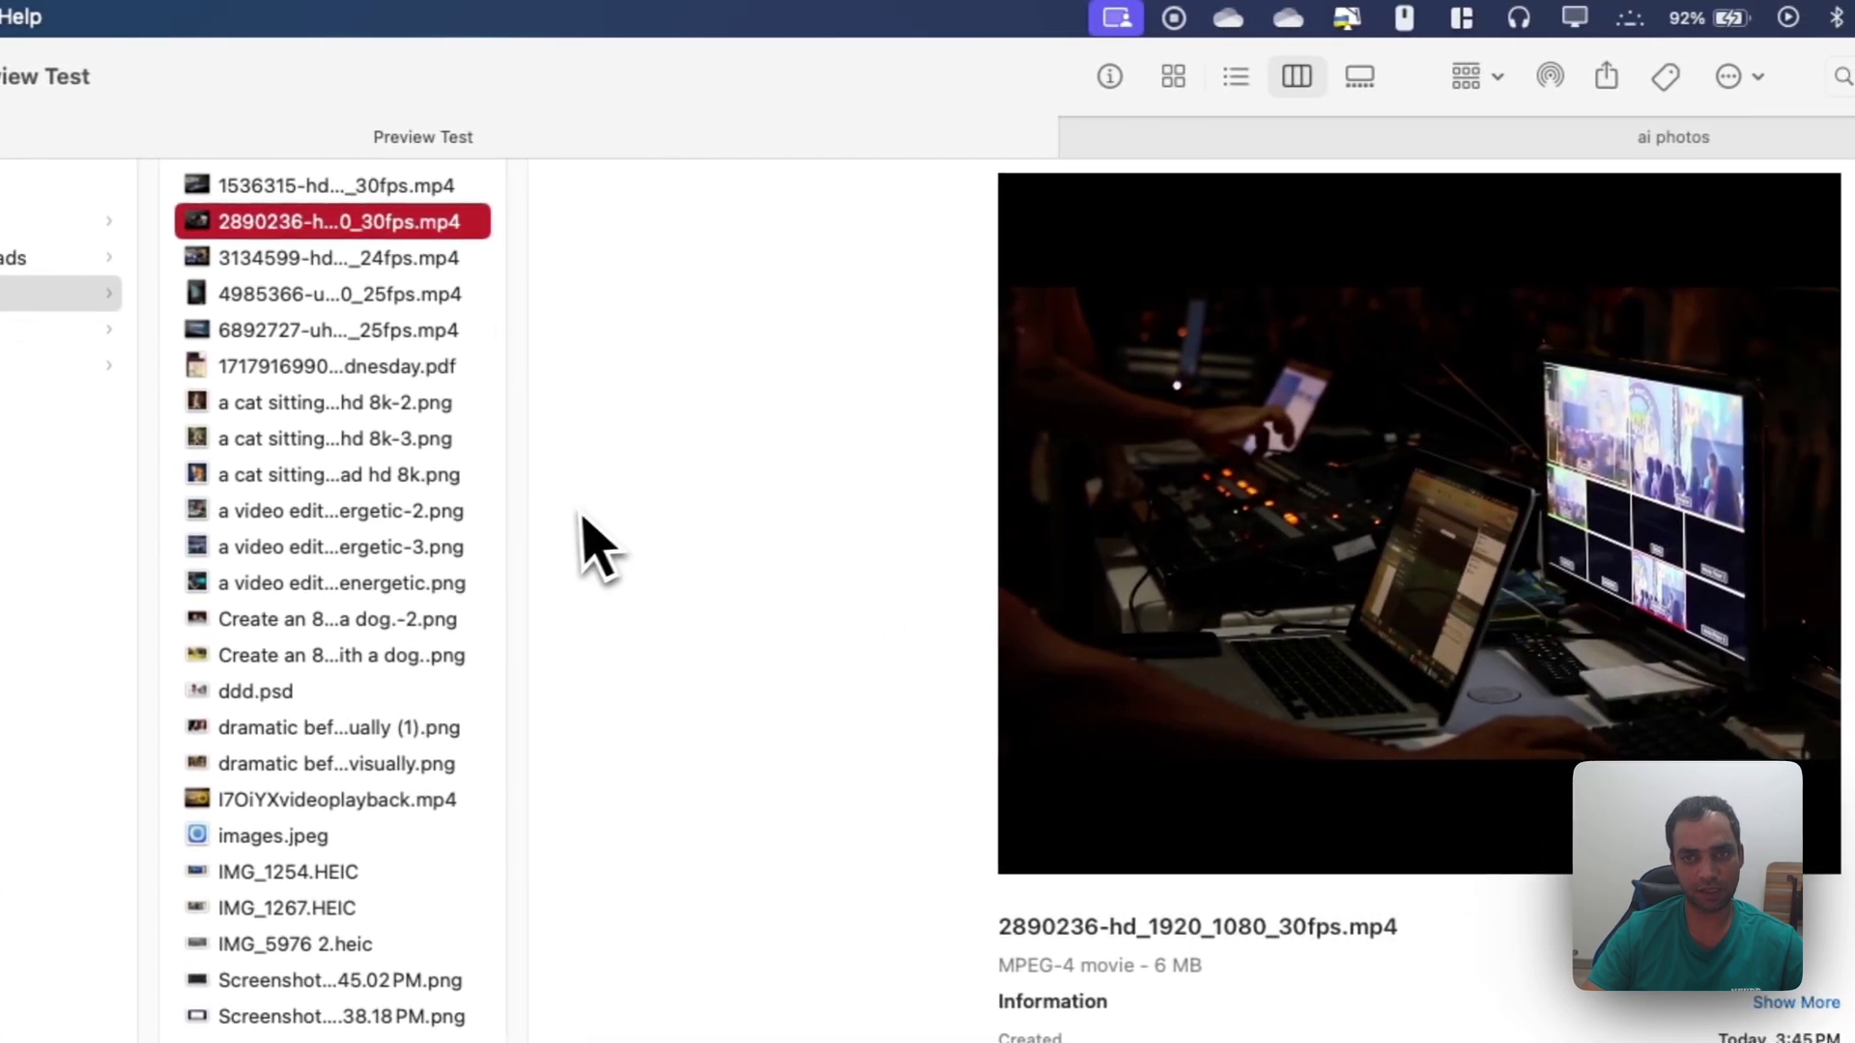
mouse_move(1660, 136)
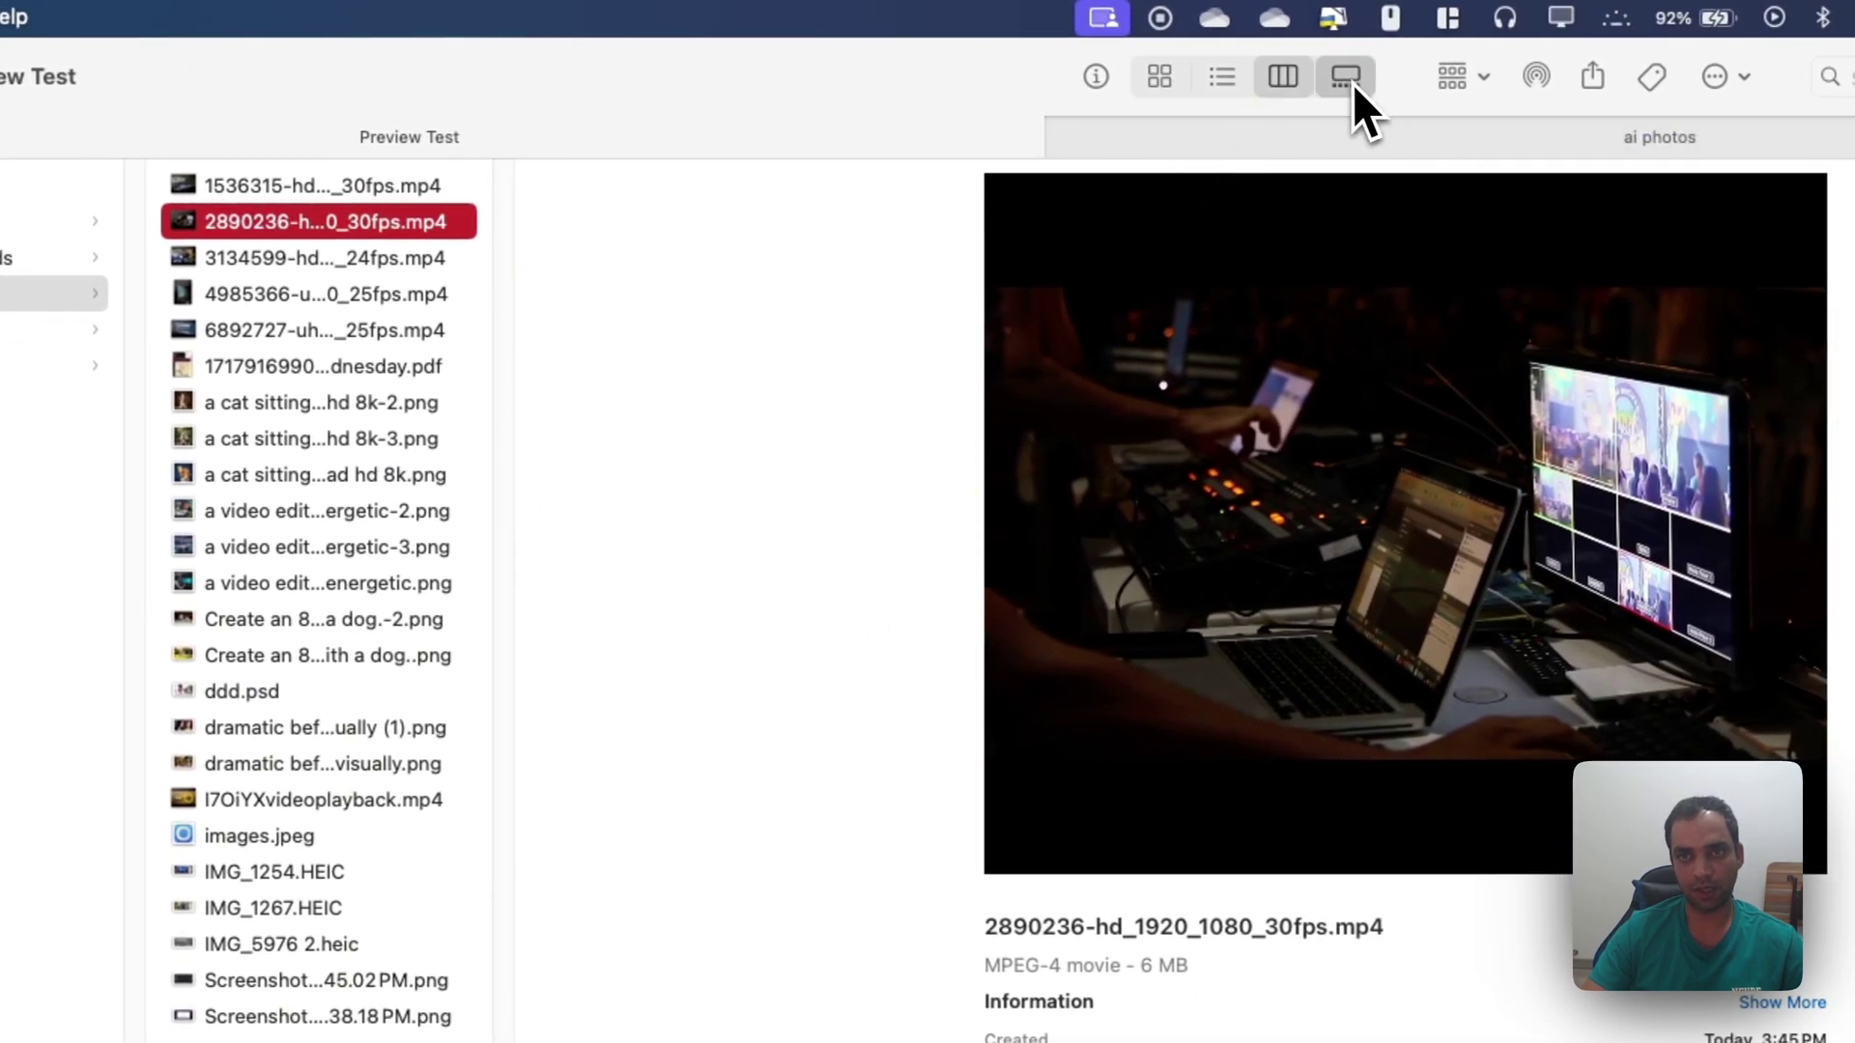
Switch to gallery view, step forward to the PDF document, then return to icon view
left_click(1347, 77)
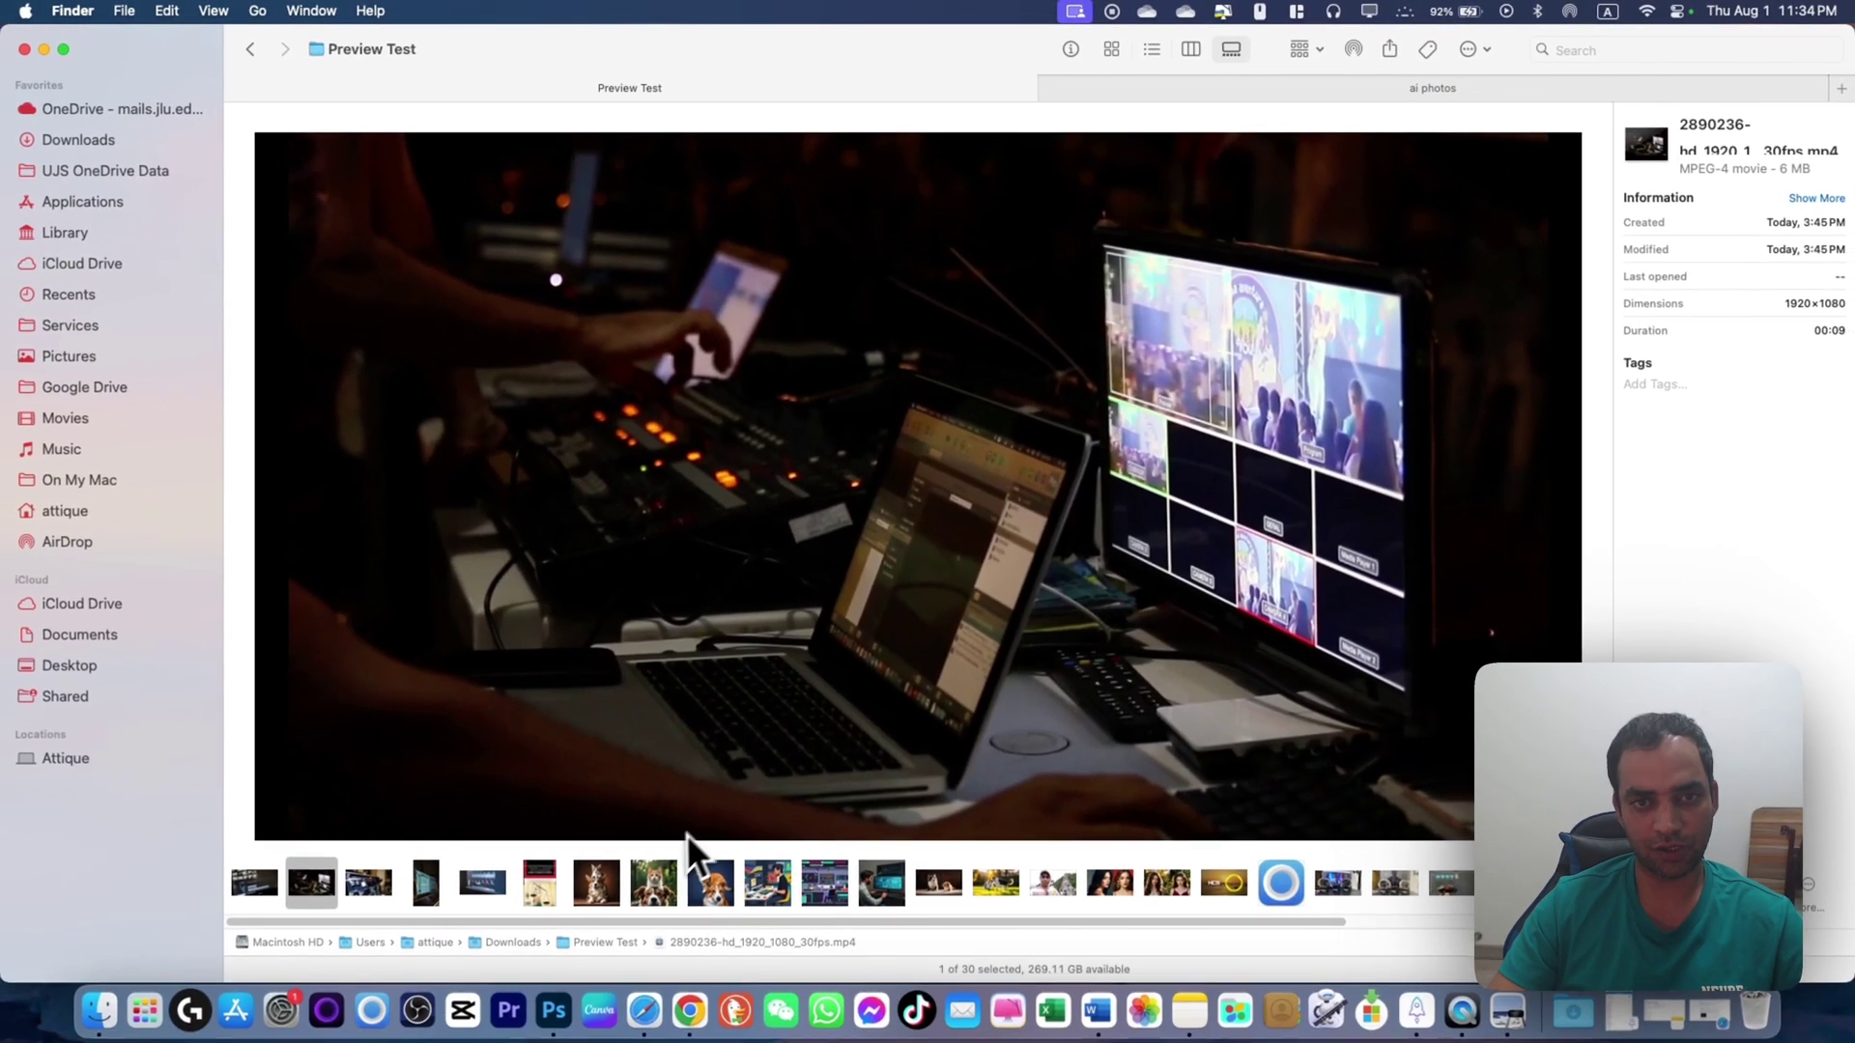
key("Right")
key("Right")
key("Right")
key("Right")
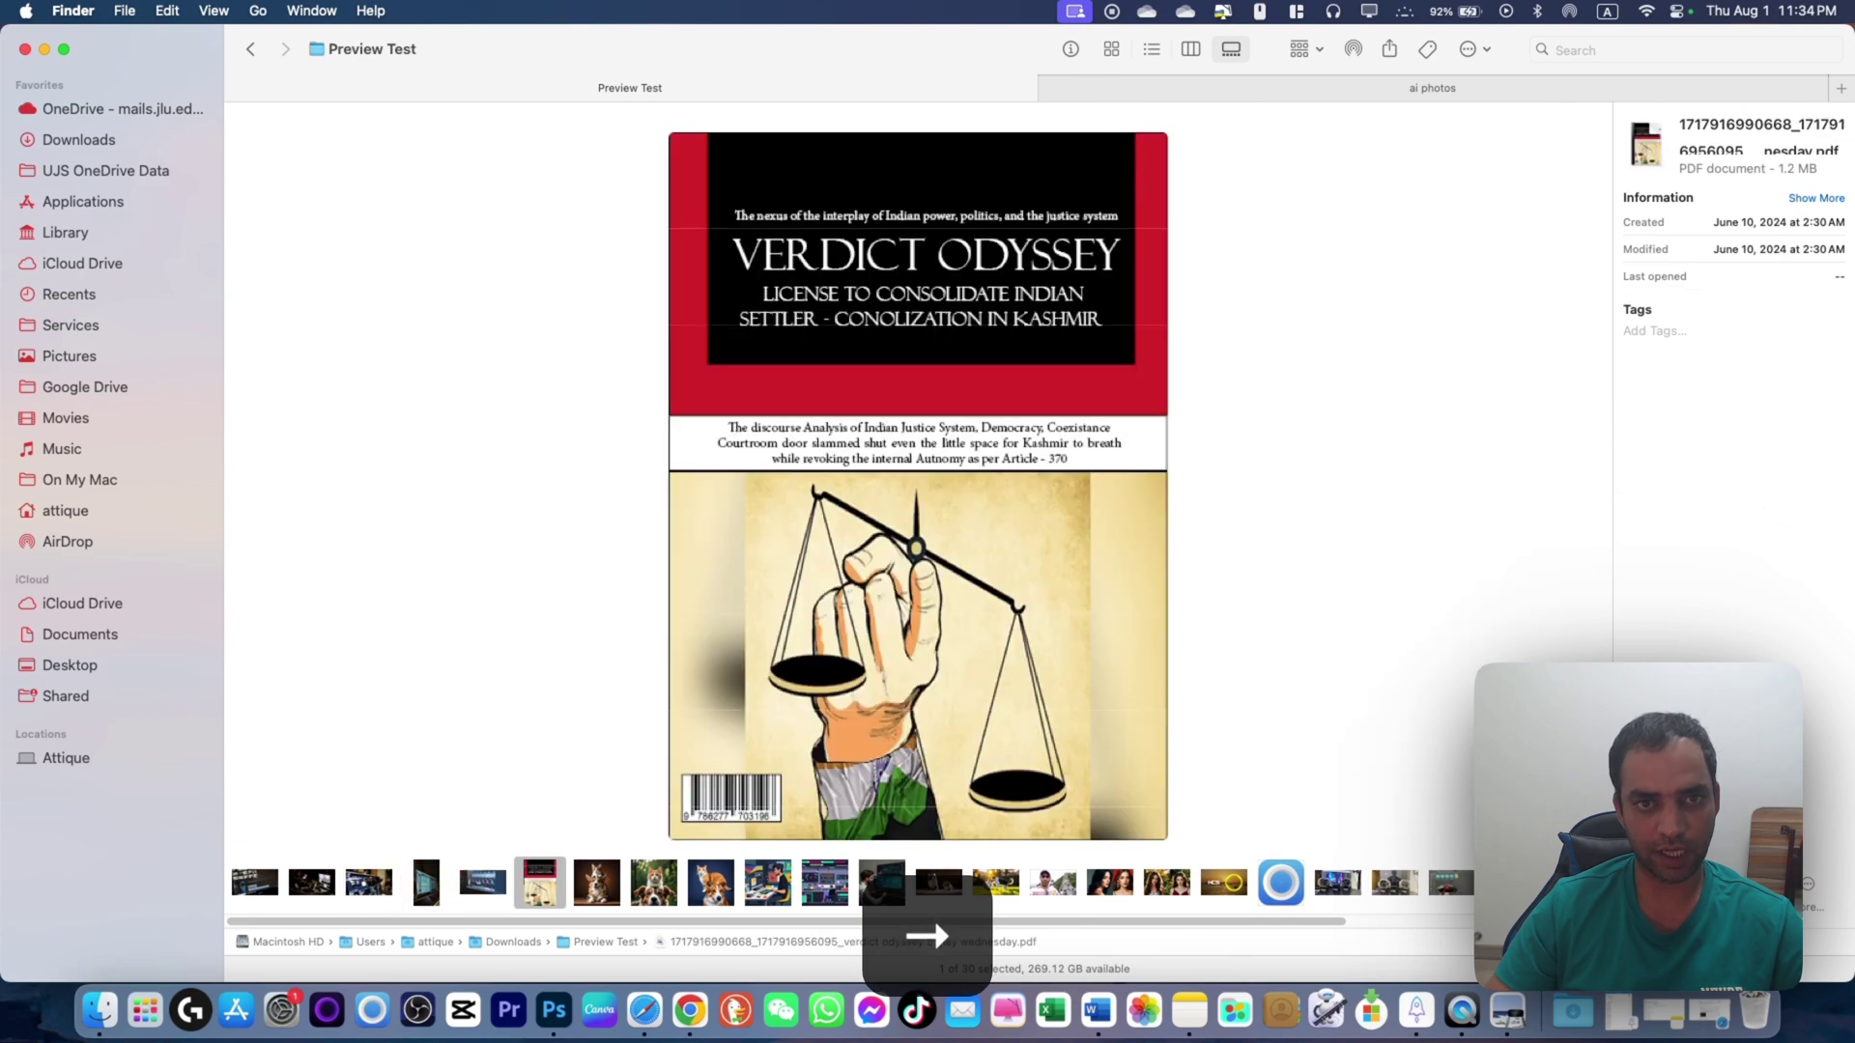
key("Right")
key("Right")
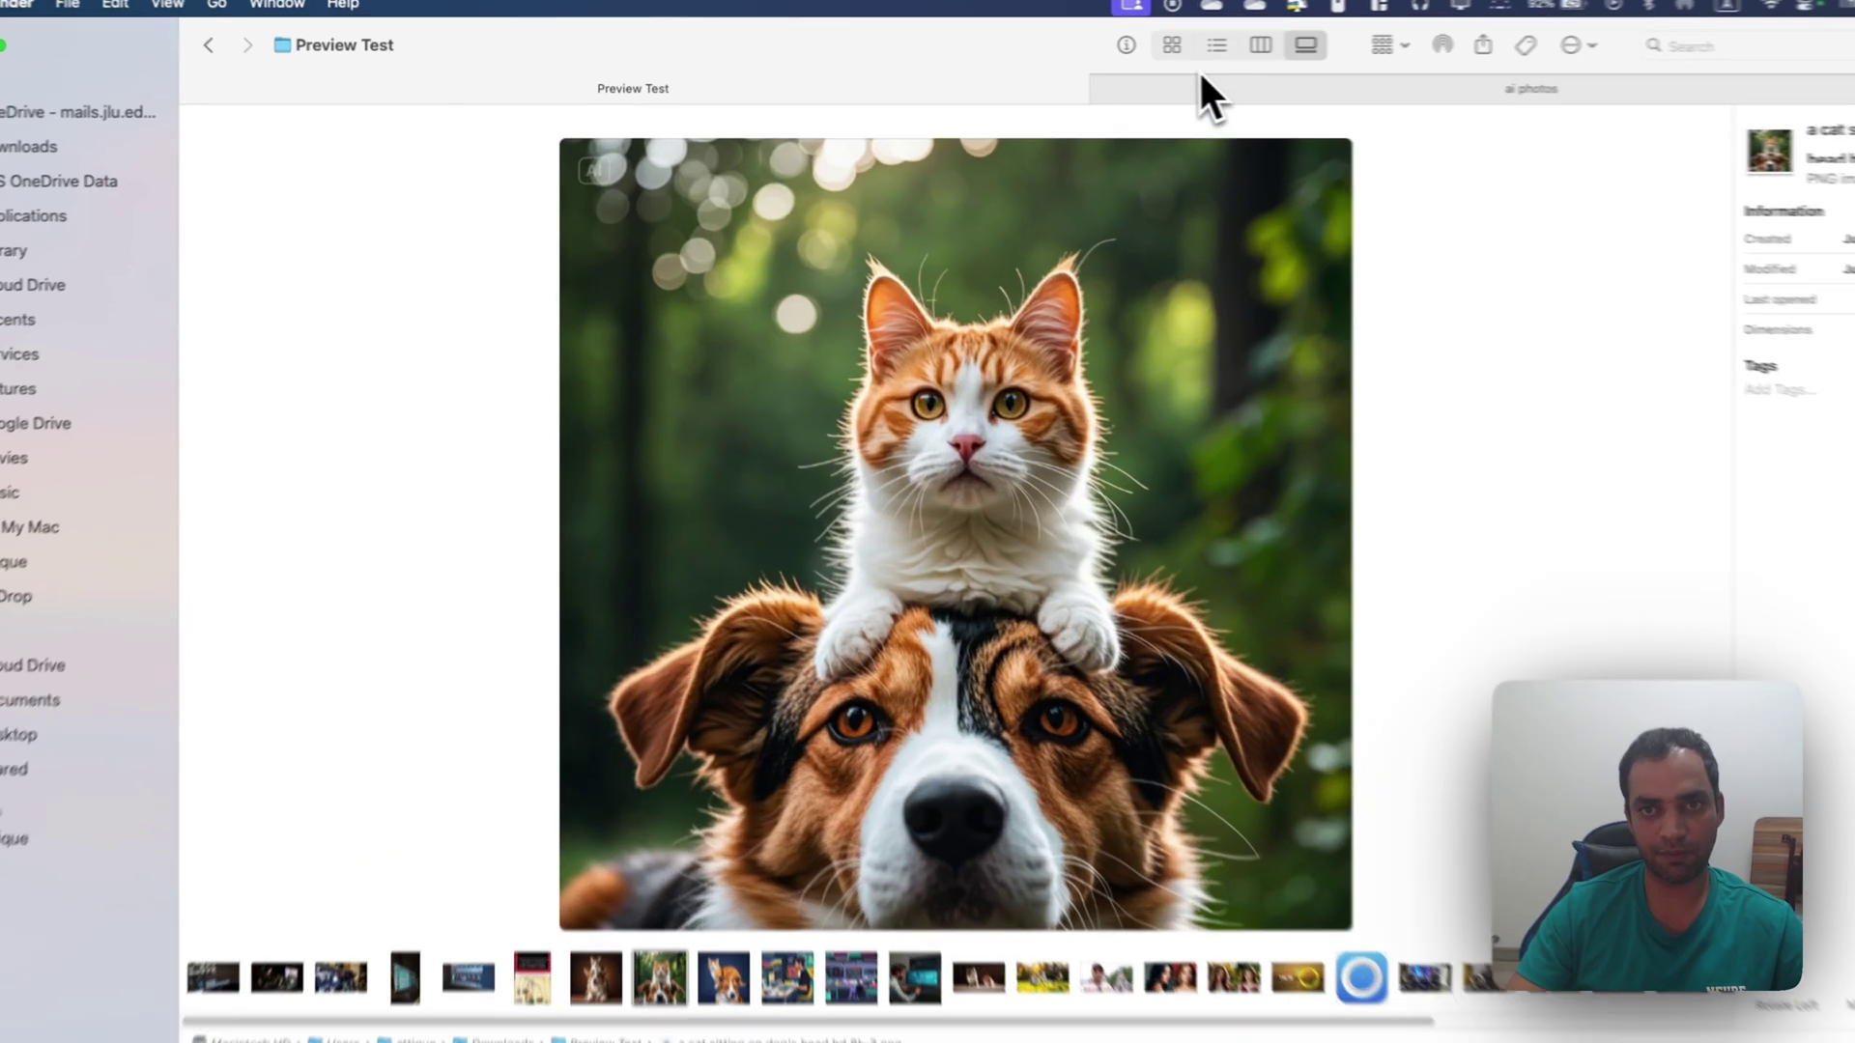
left_click(1112, 49)
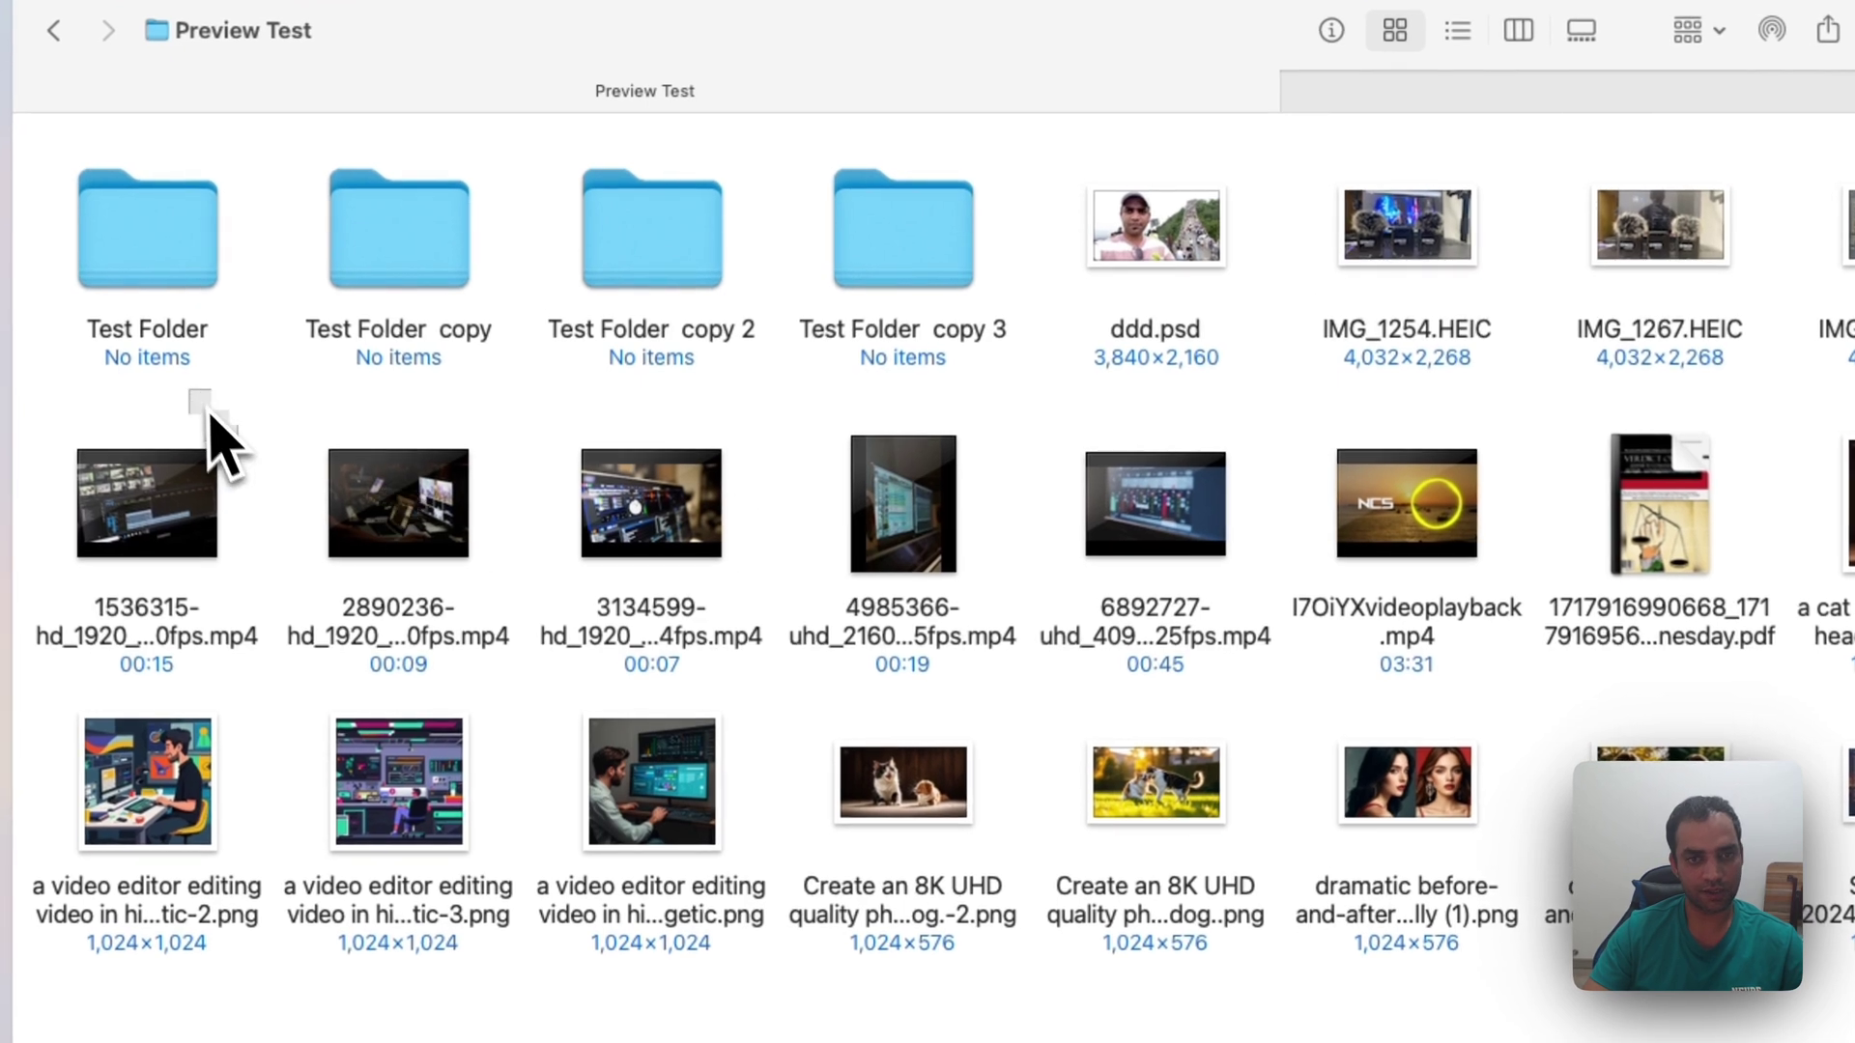
Select rows two and three, then every item, then only I7OiYXvideoplayback.mp4
left_click_drag(210, 435, 1841, 997)
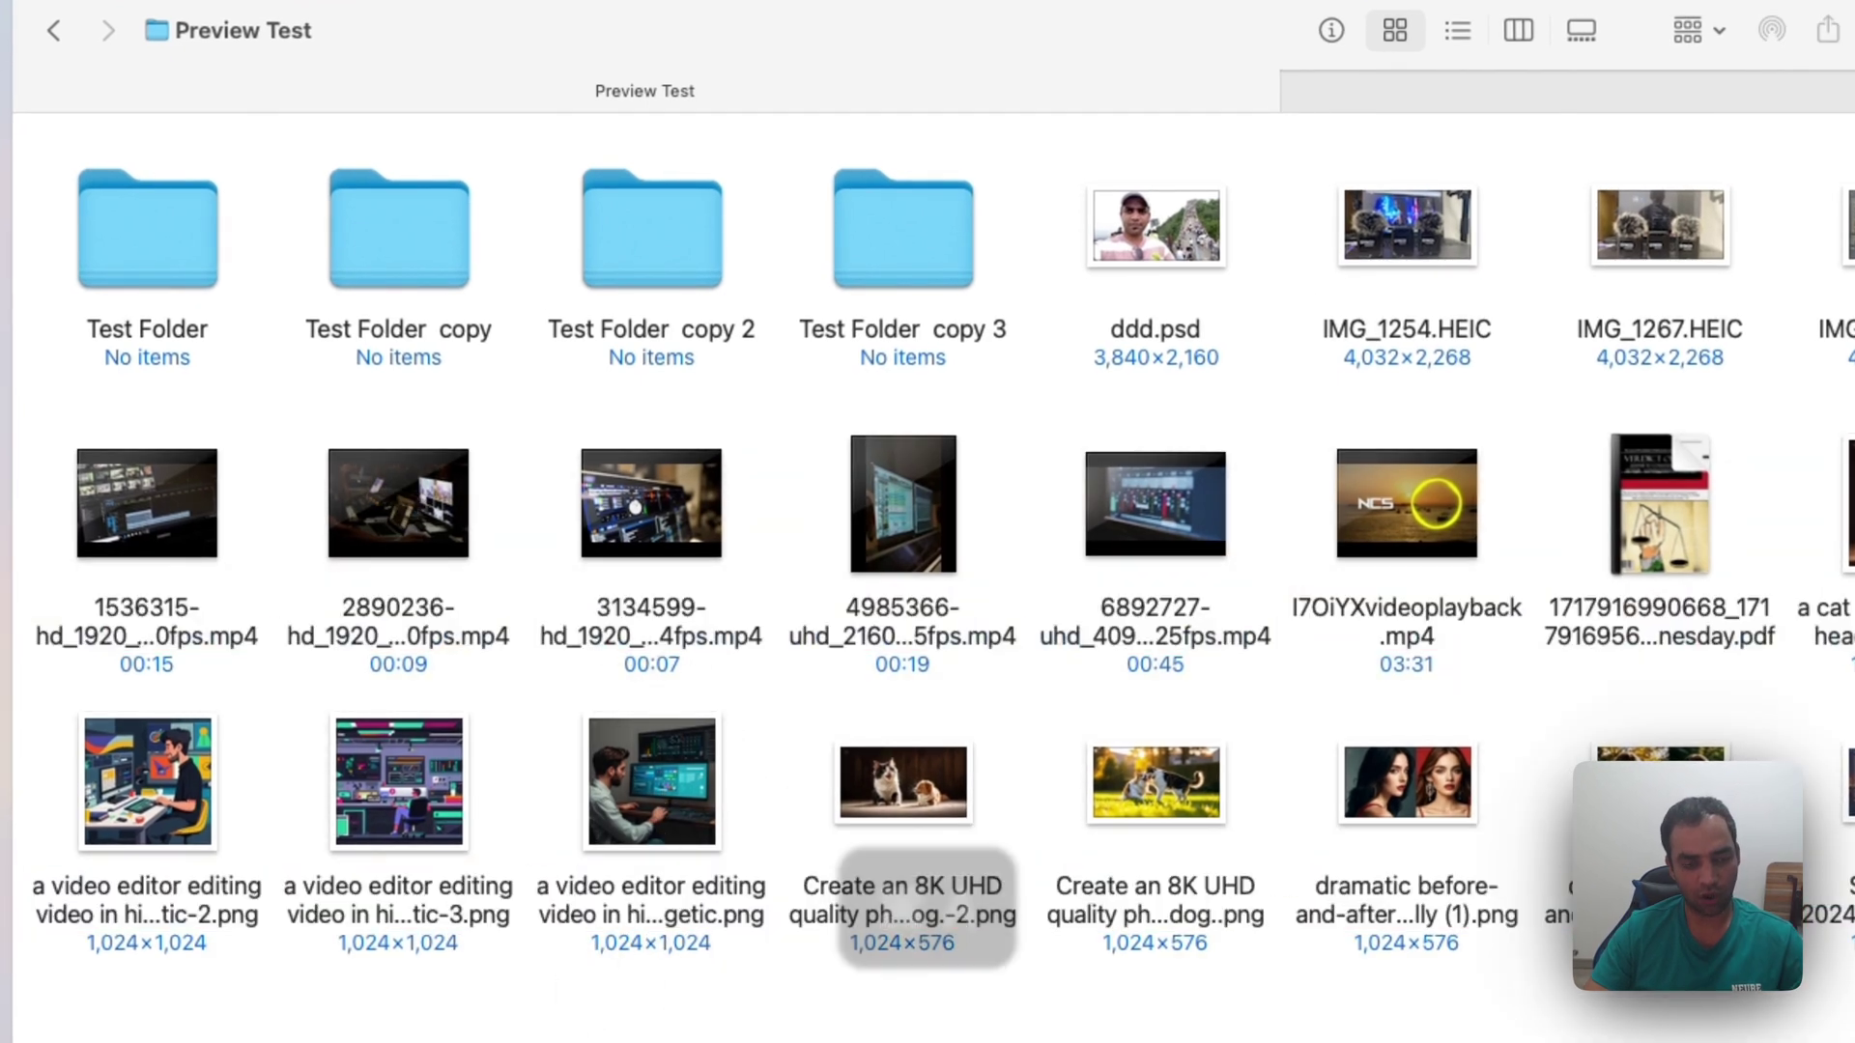
key("super+a")
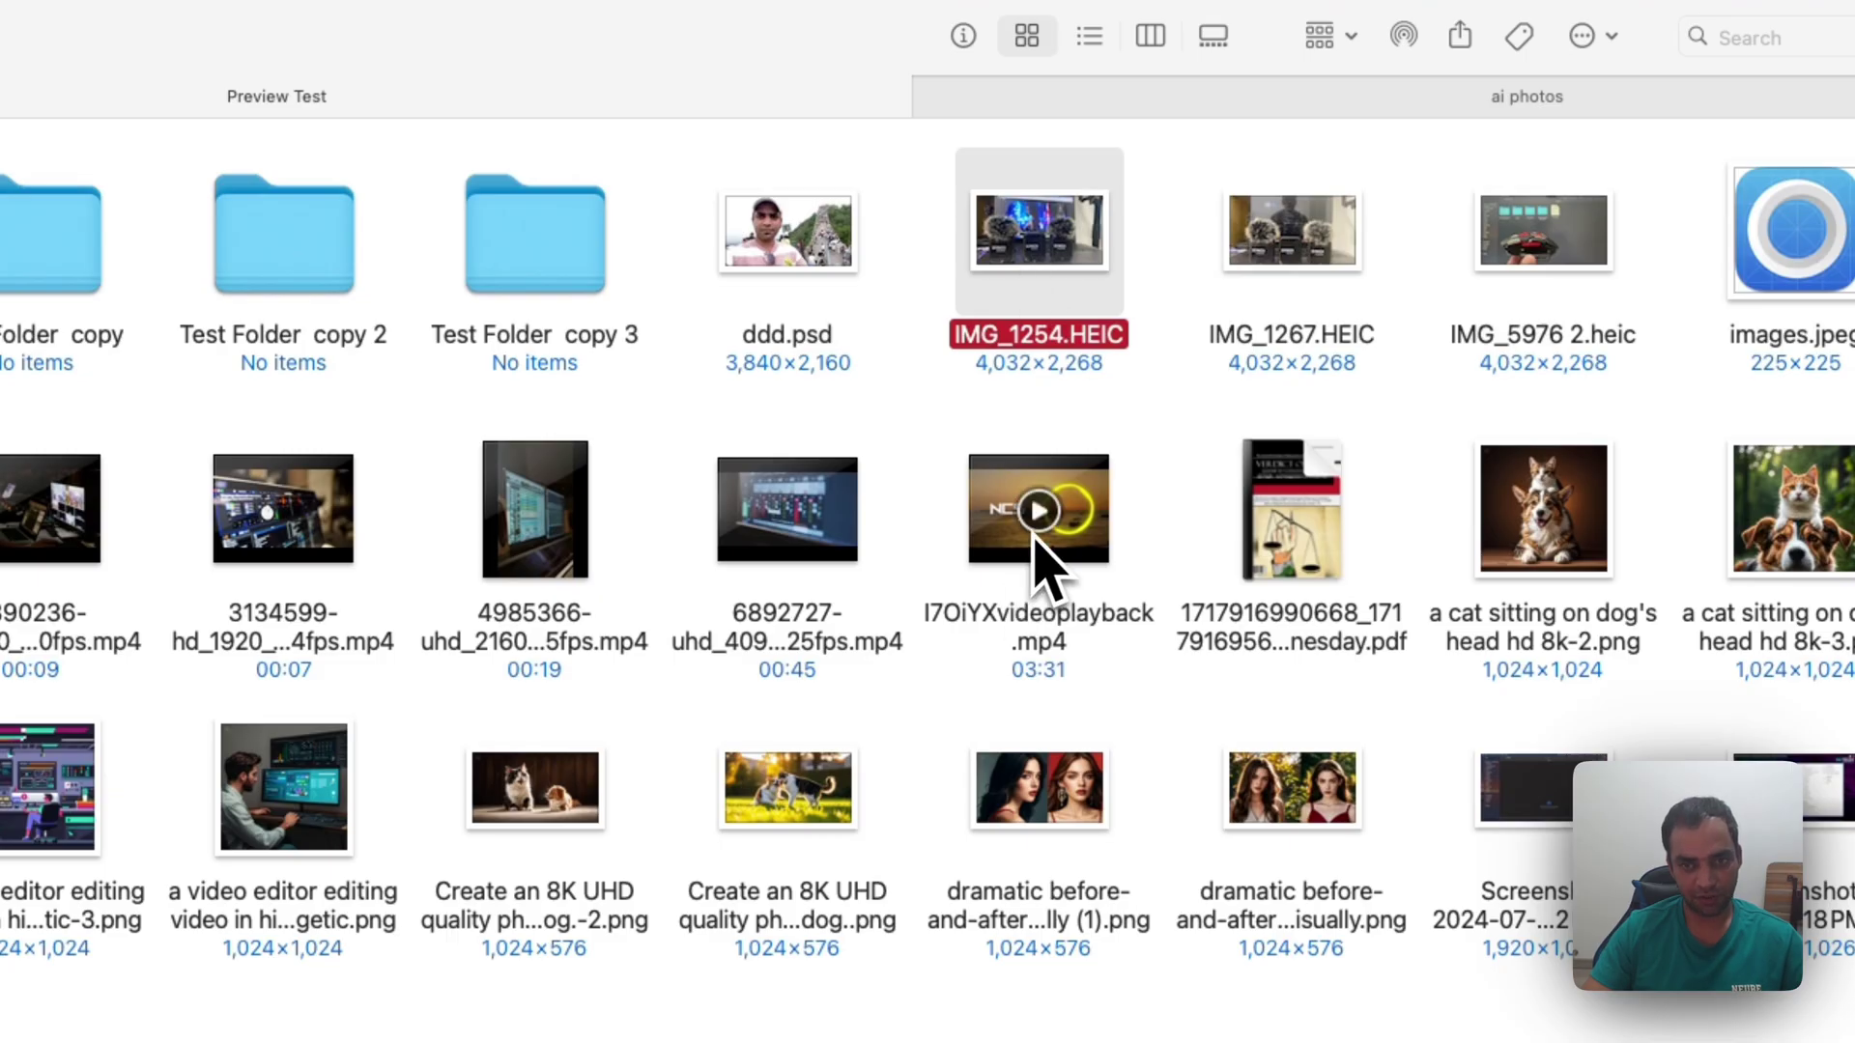
left_click(1075, 500)
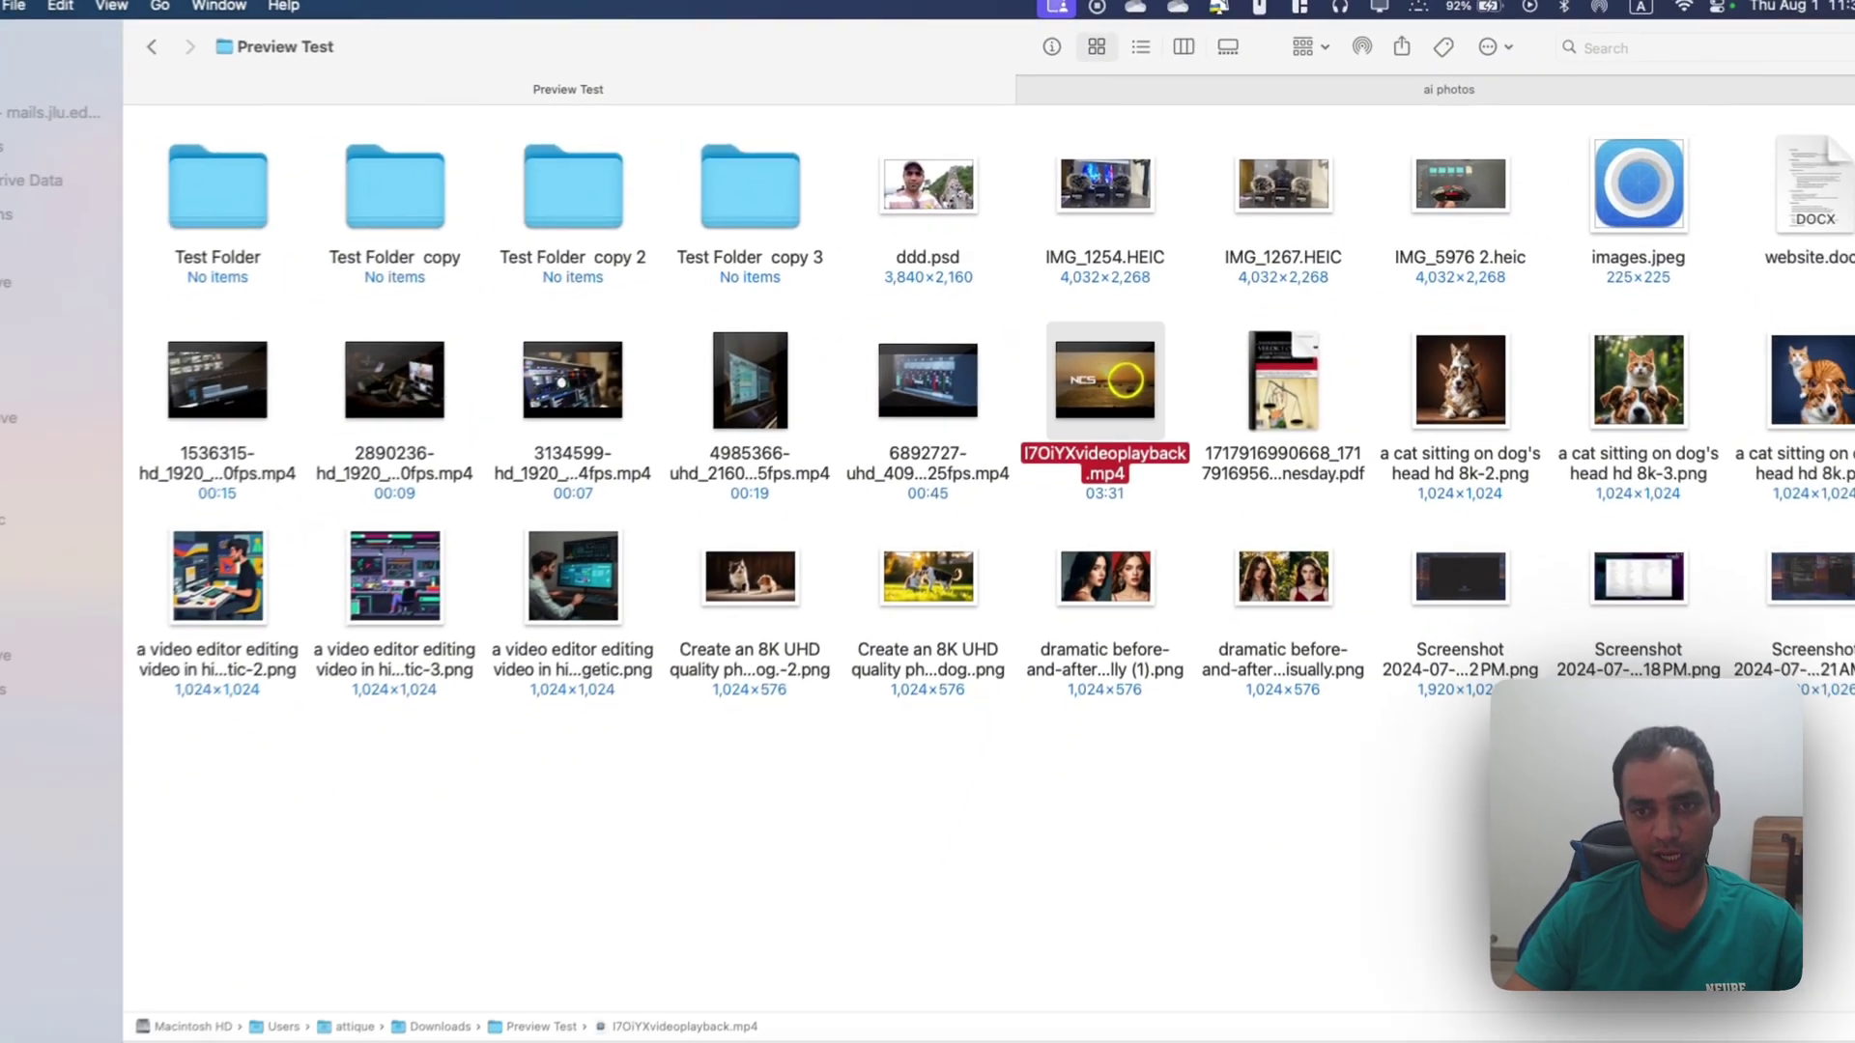
Quick Look the video, trim its beginning and end with the yellow handles, then close the window
key("space")
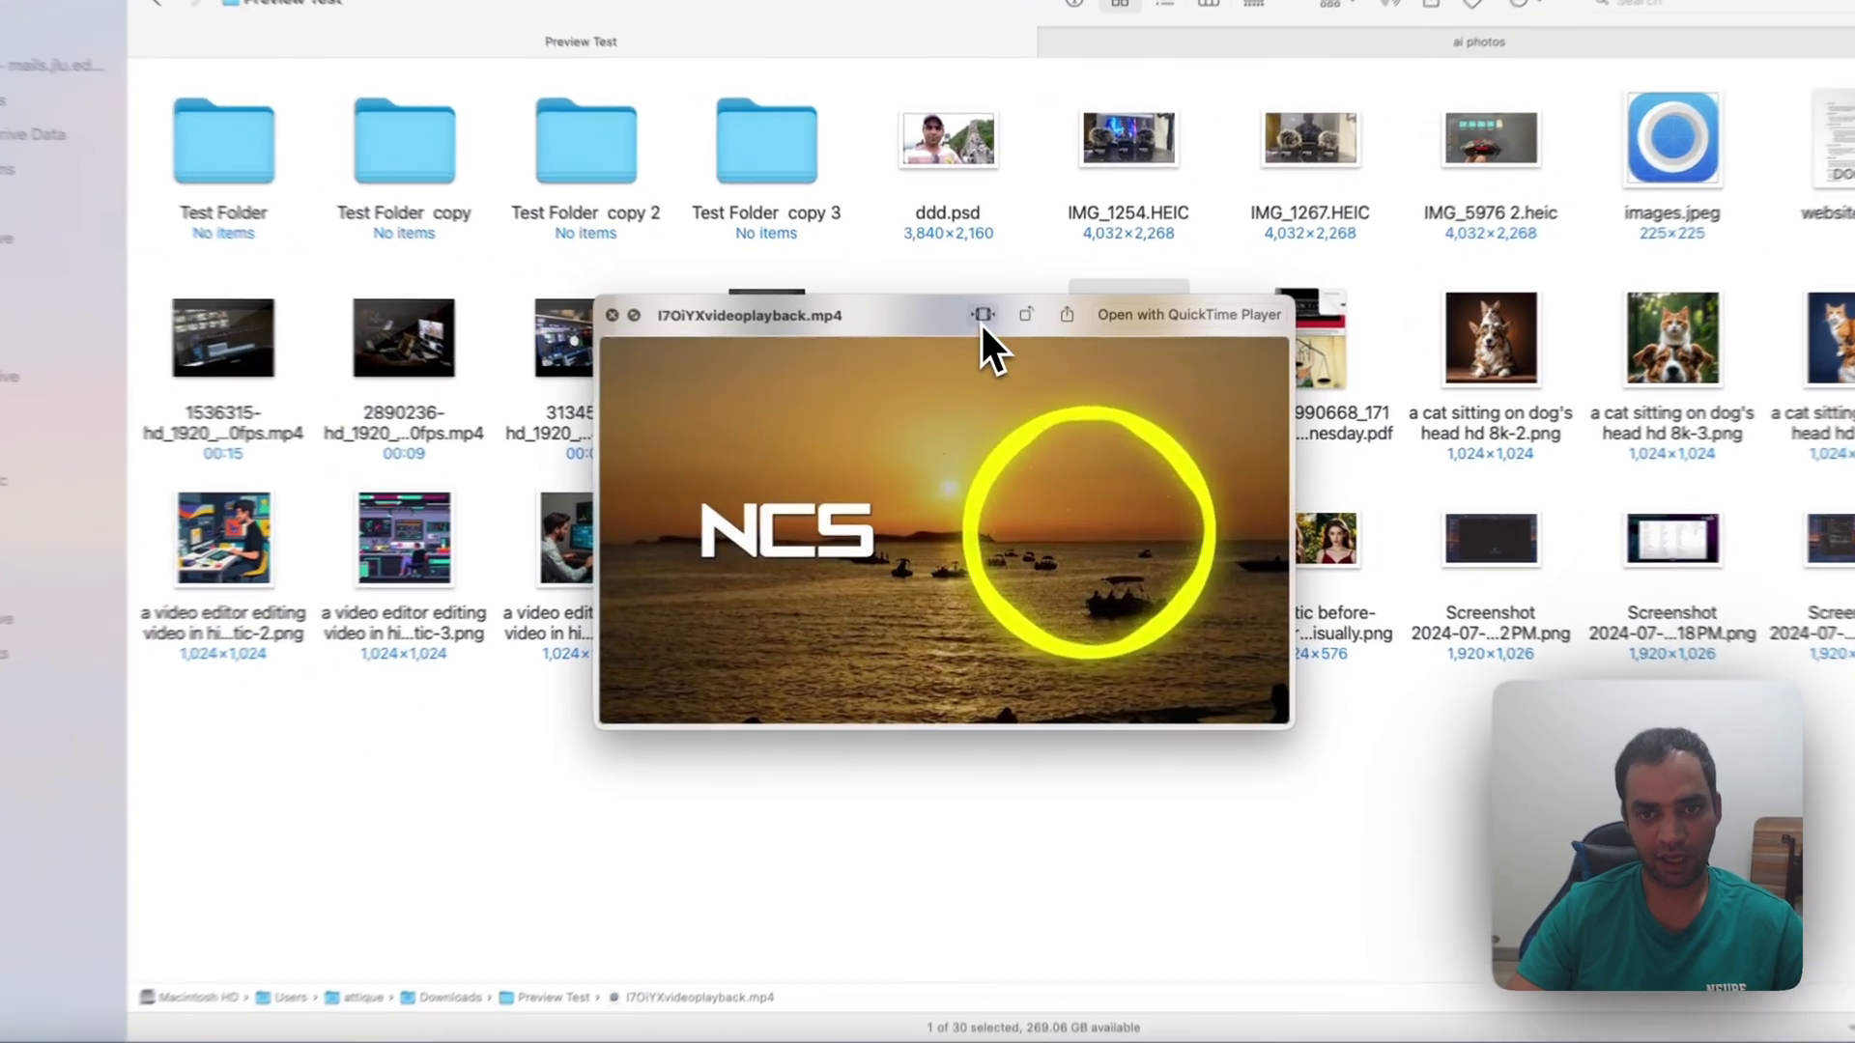
left_click(987, 332)
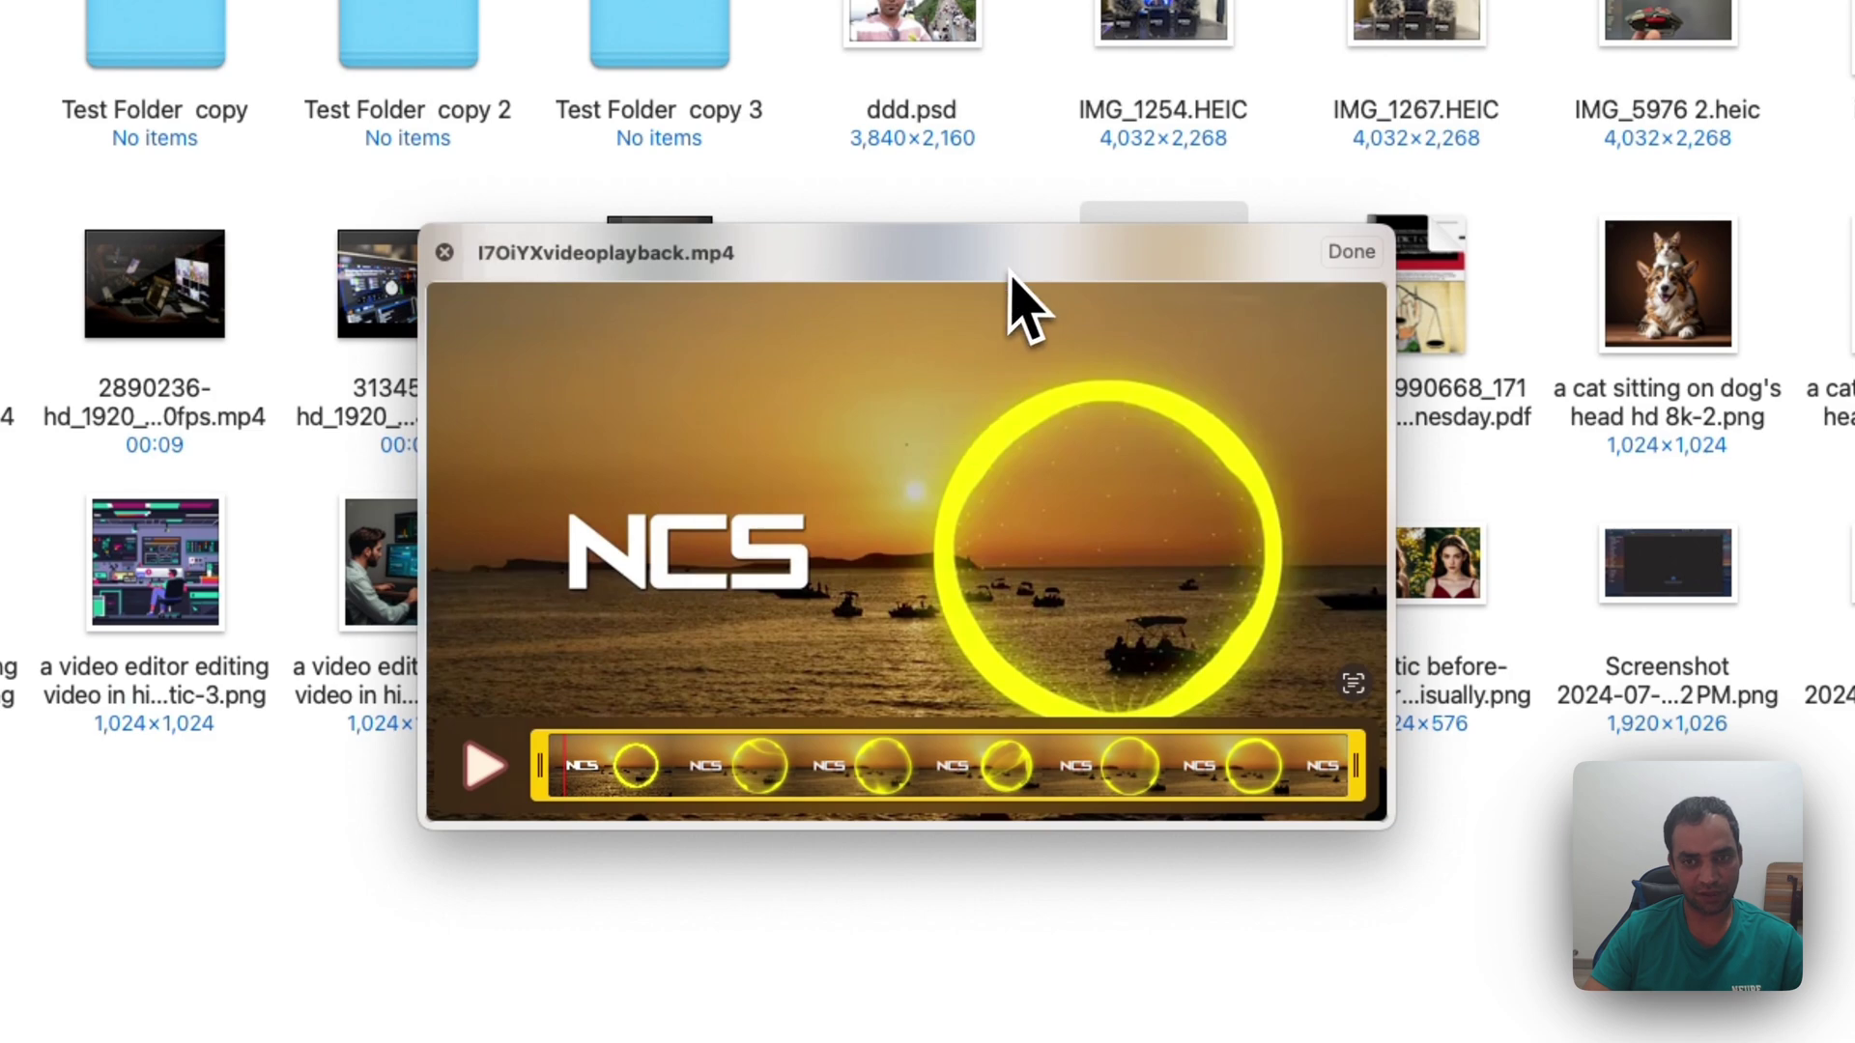
left_click_drag(544, 766, 703, 768)
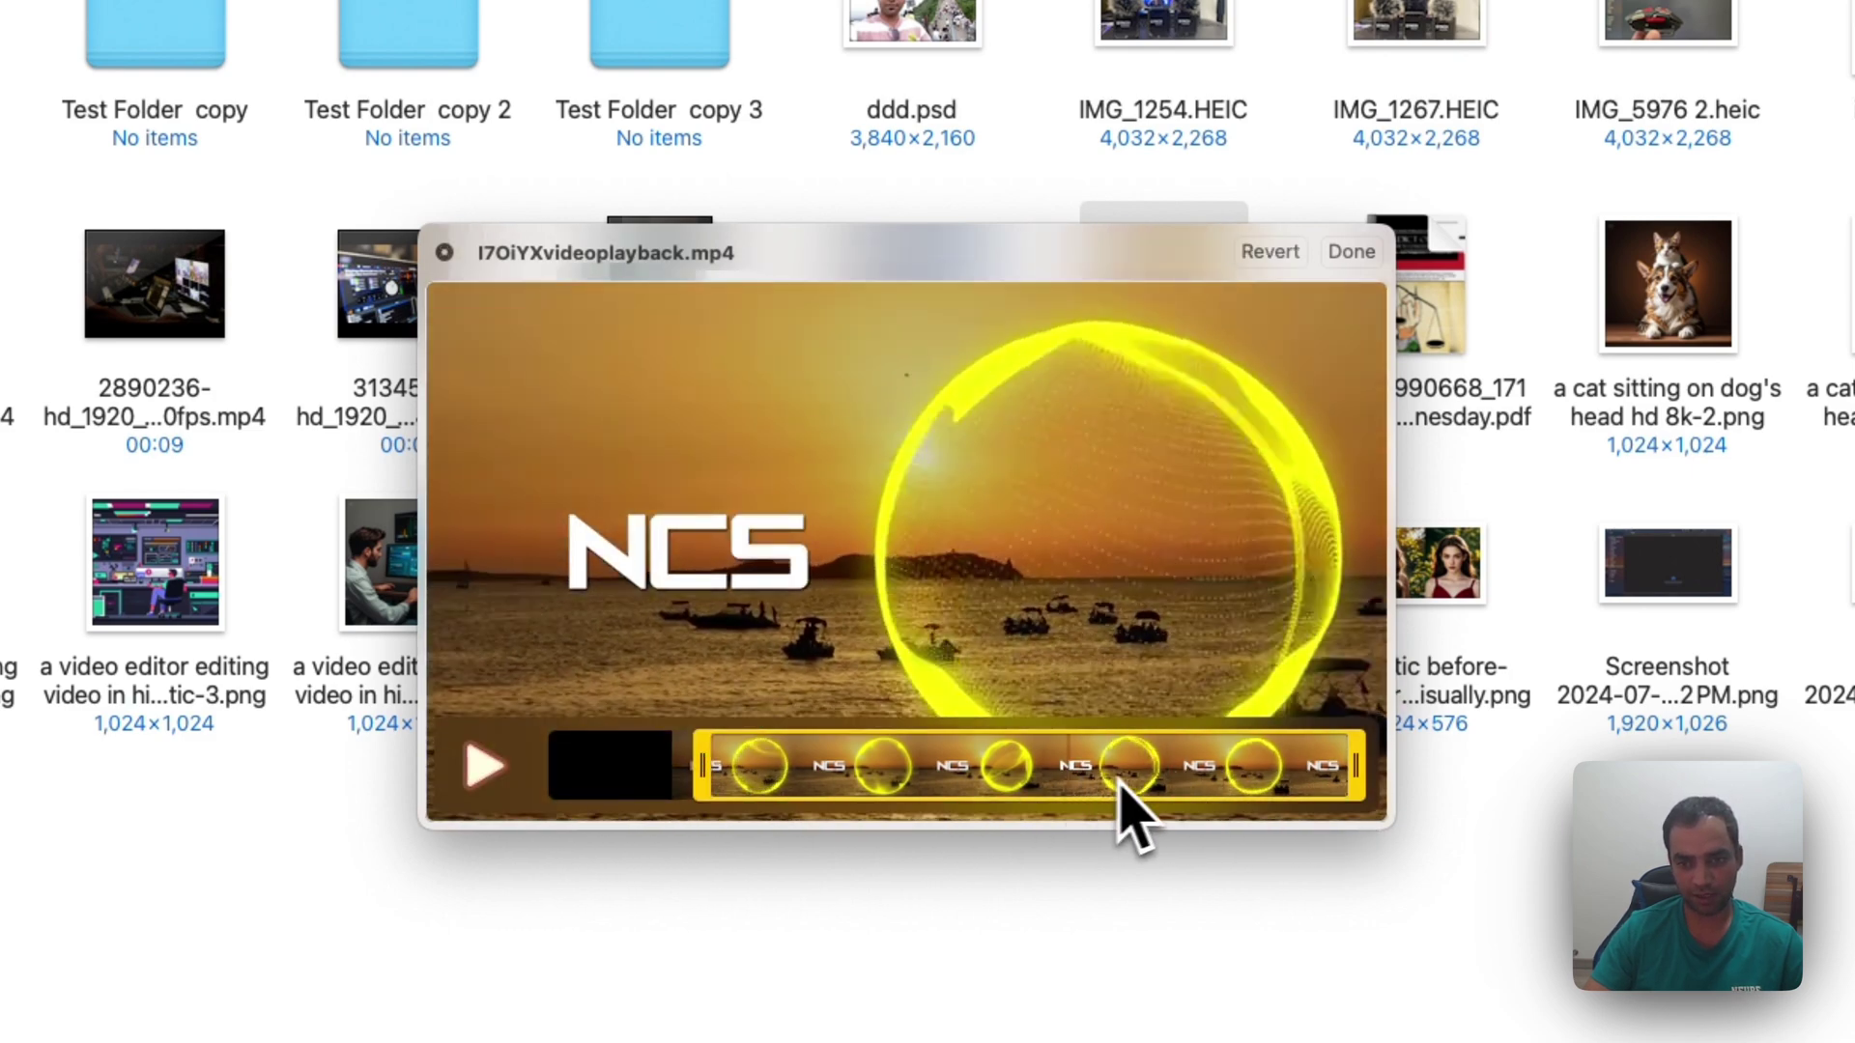
left_click_drag(1353, 778, 1023, 808)
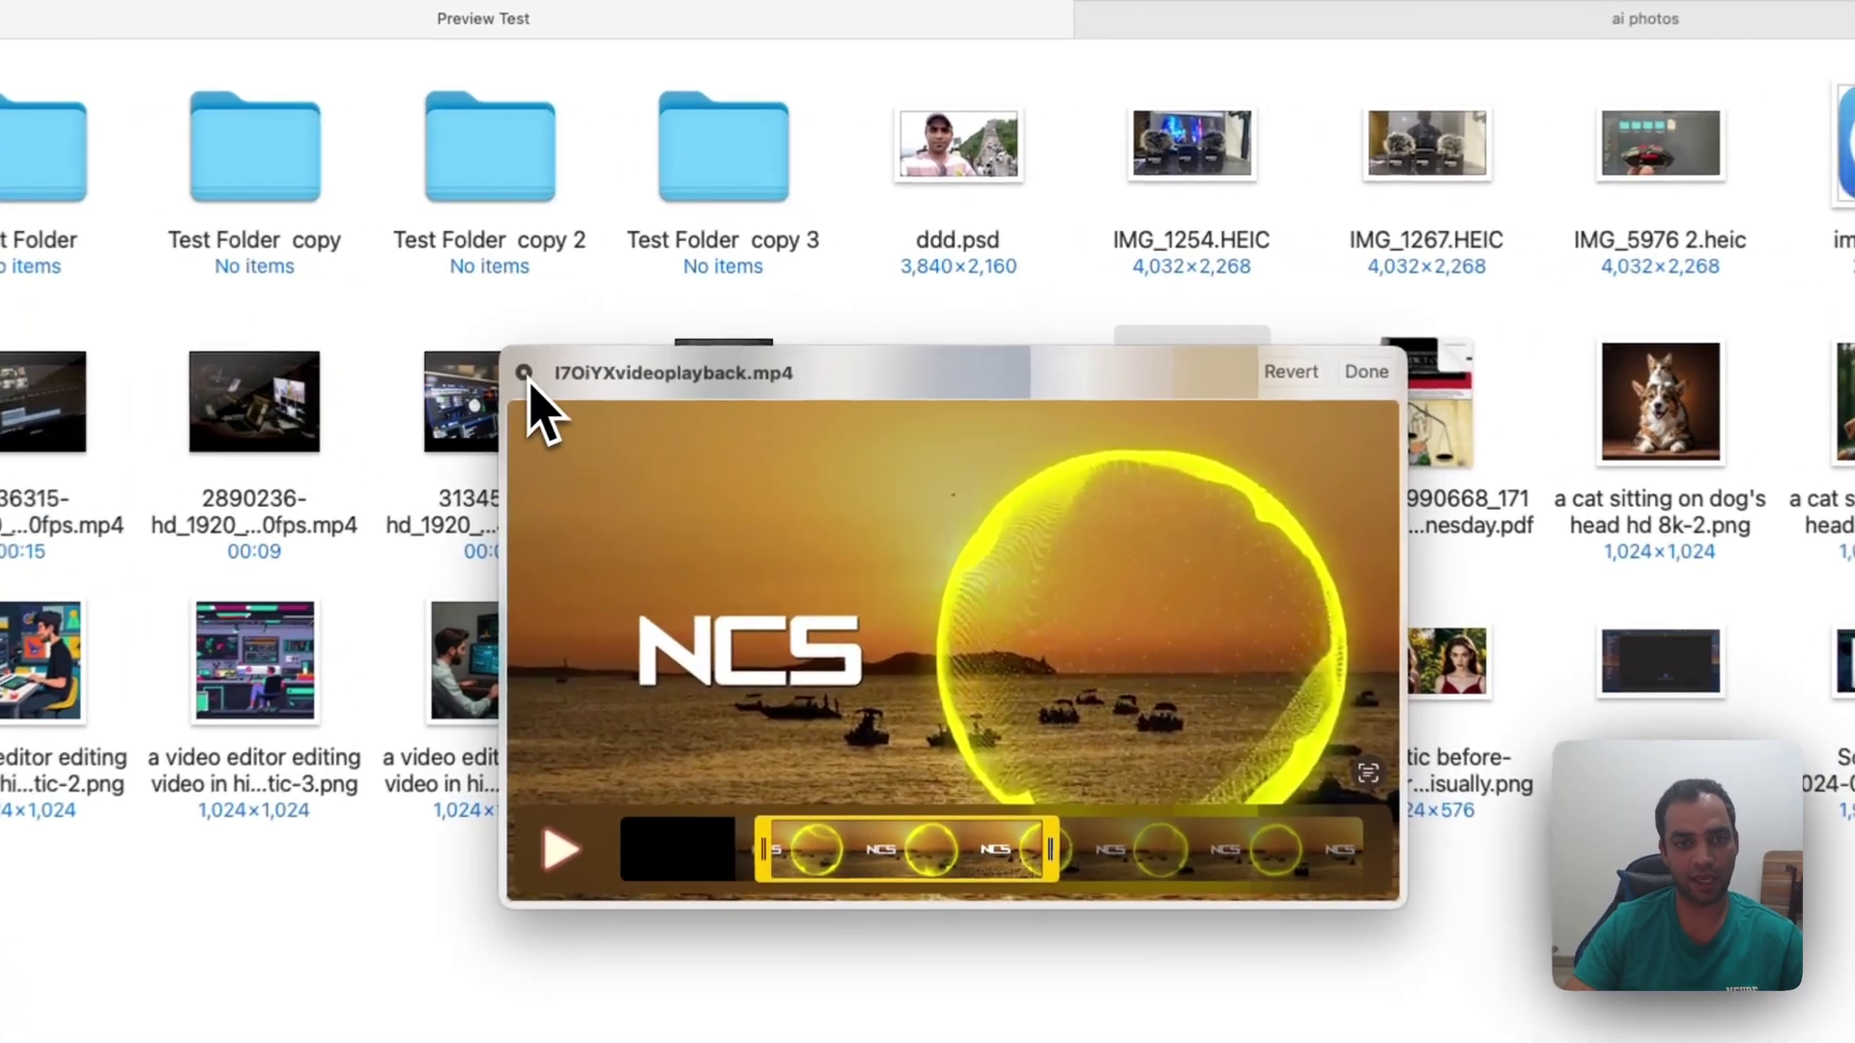
left_click(657, 332)
left_click(897, 618)
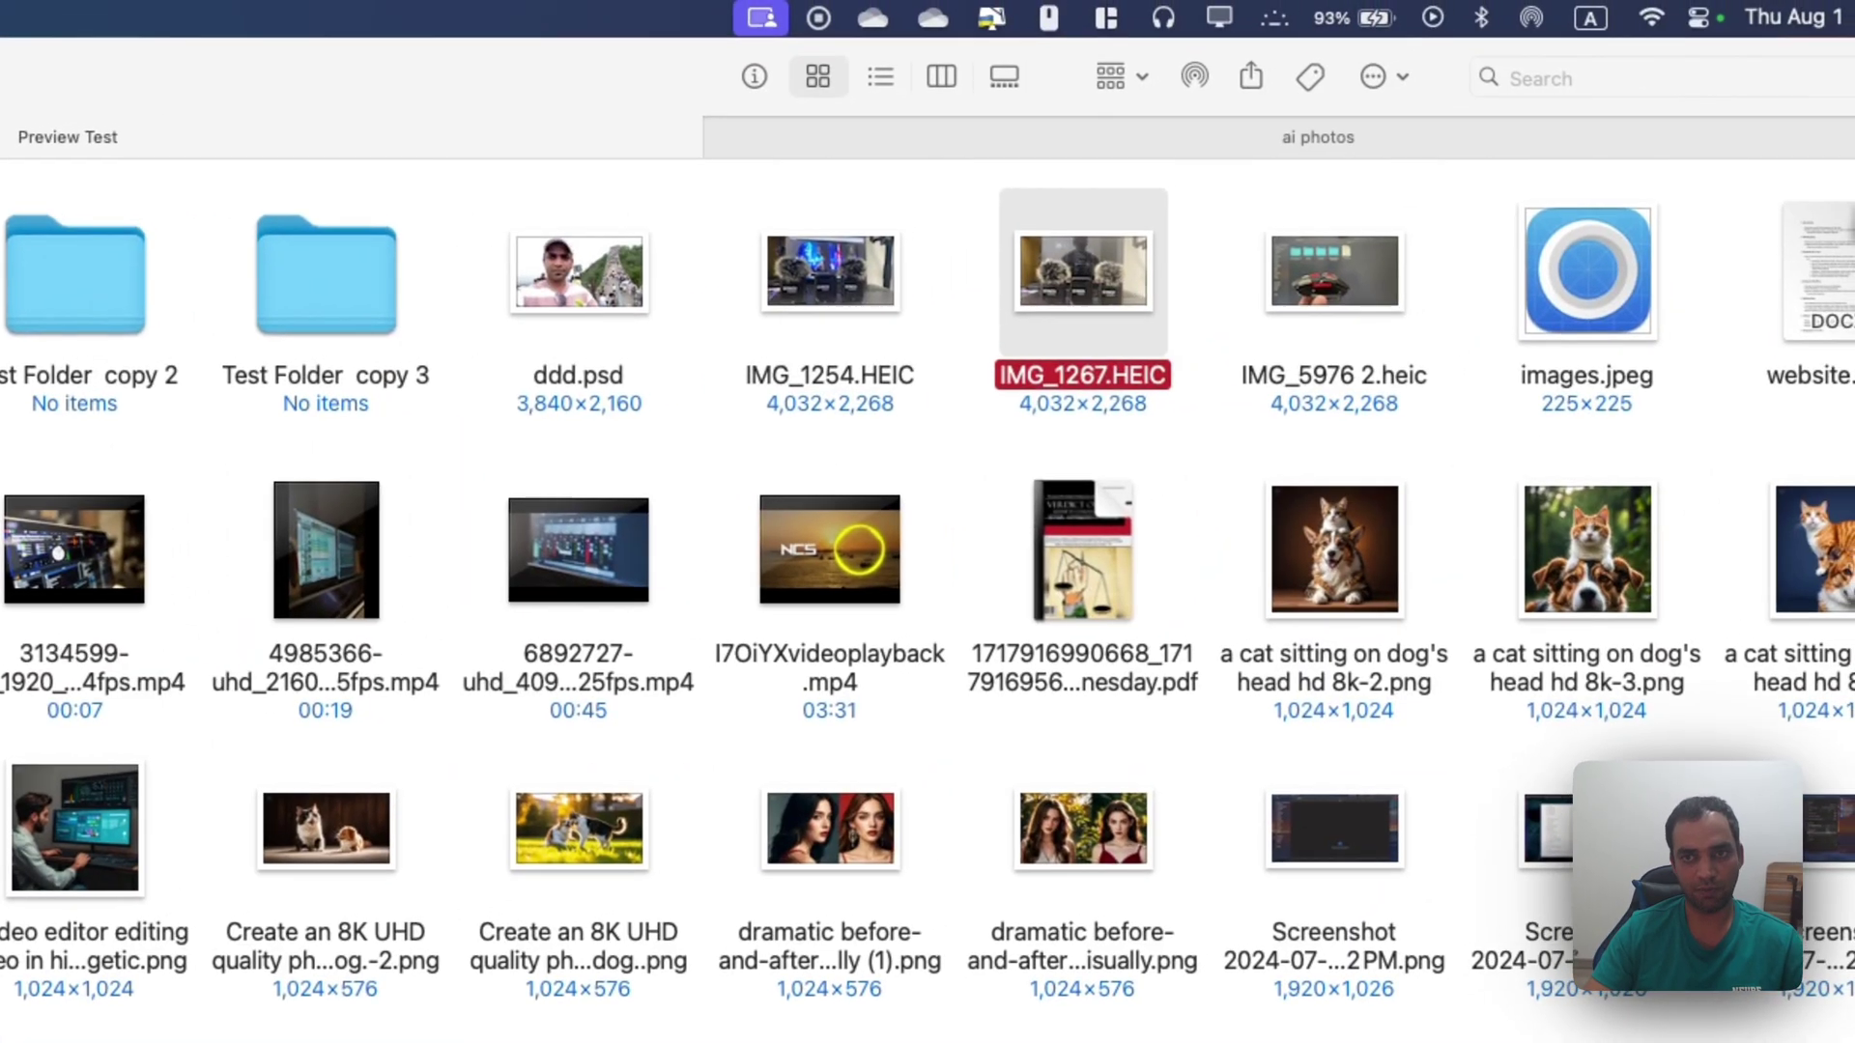
key("space")
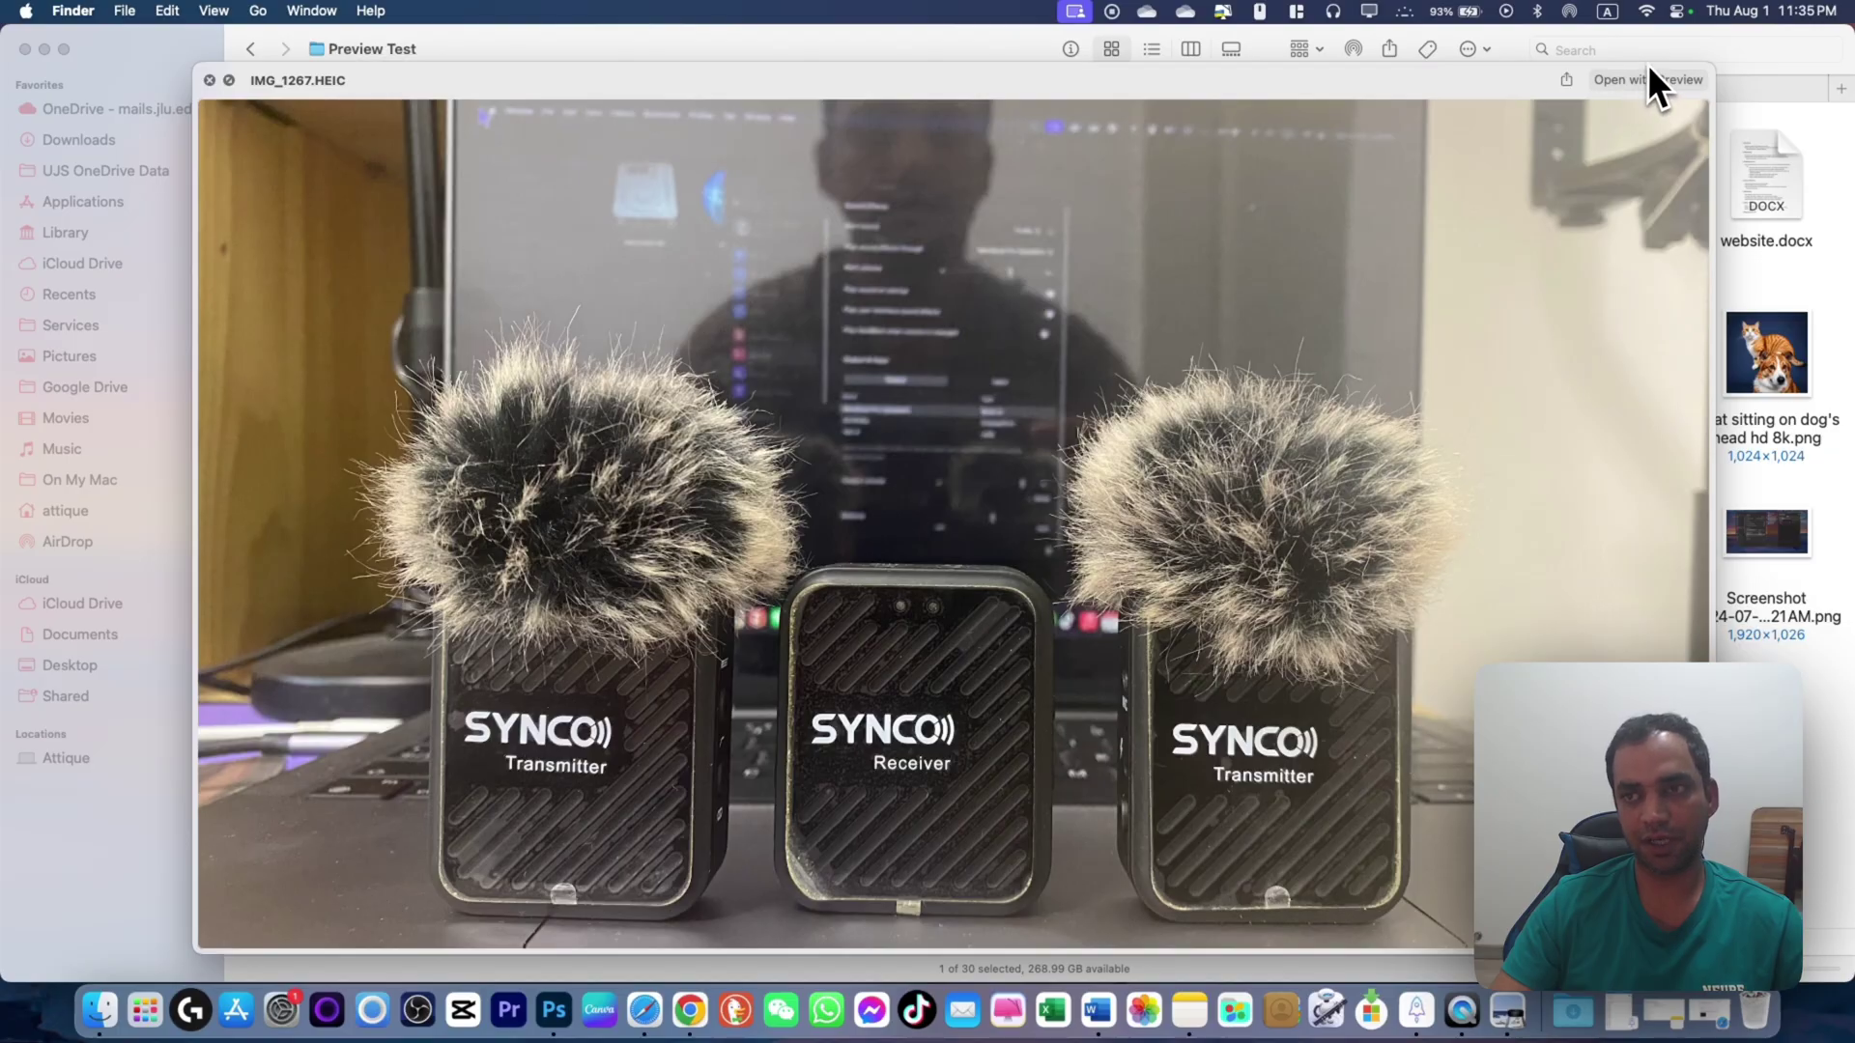
left_click(1644, 80)
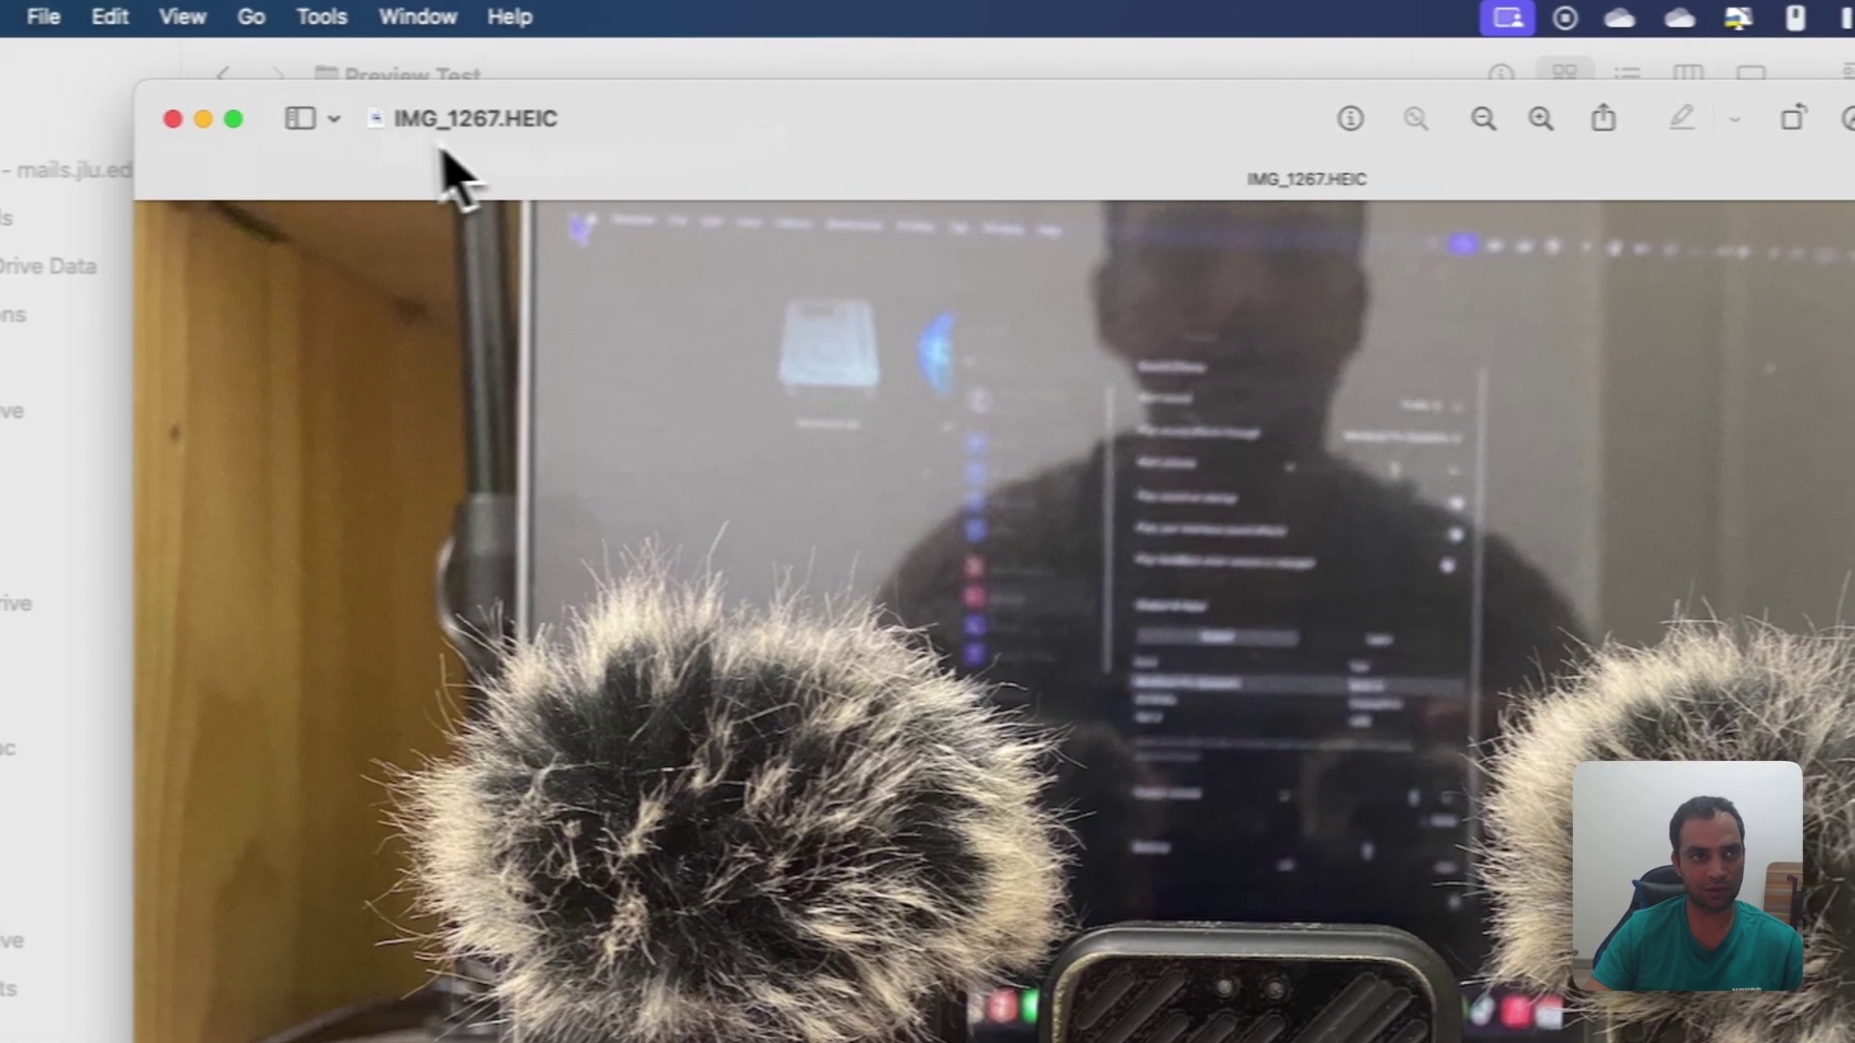
key("super+w")
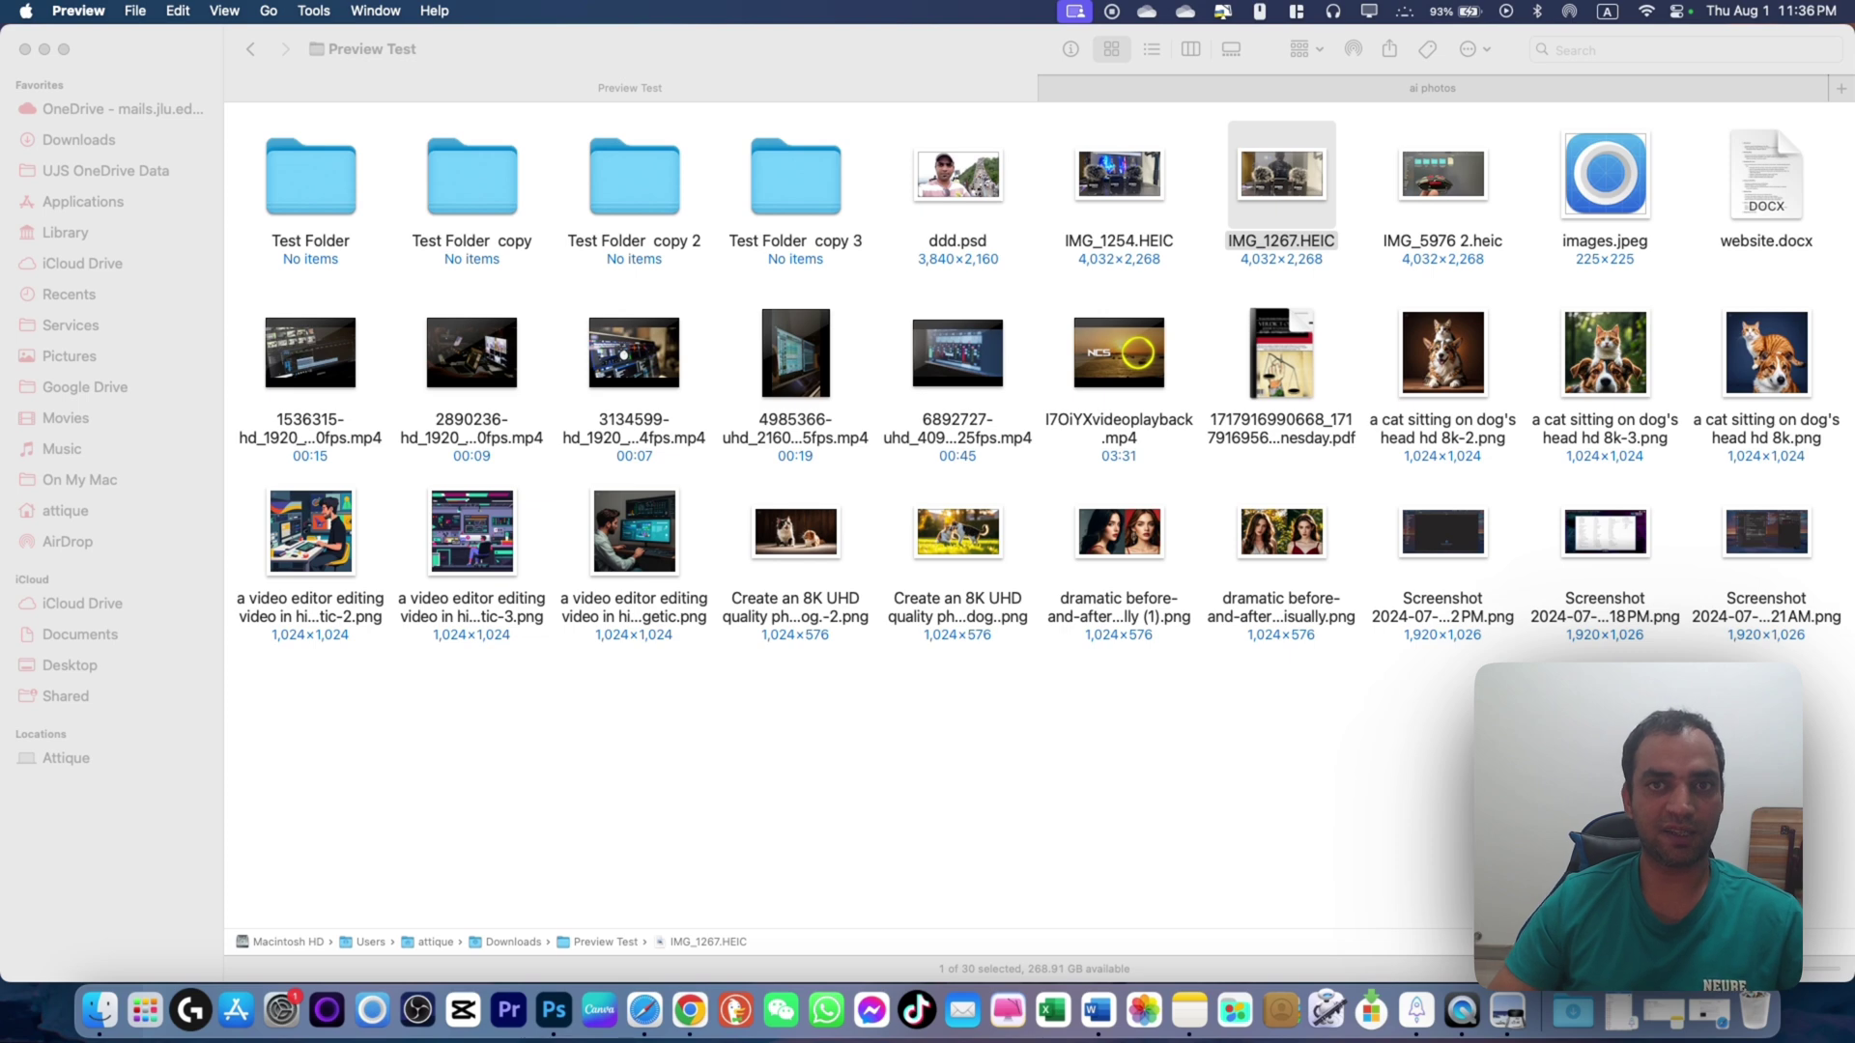